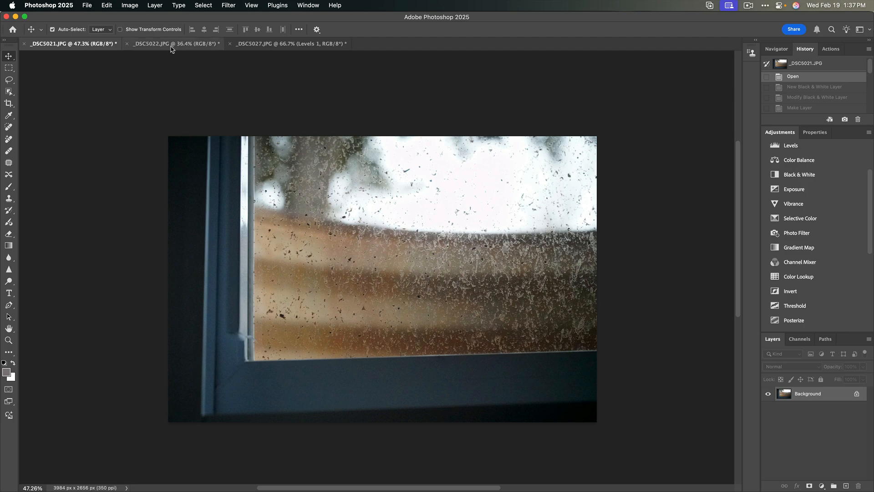
Look through the three open photos, ending on _DSC5027.JPG with the lumber boards
{"action": "left_click", "coordinate": [207, 46]}
{"action": "left_click", "coordinate": [284, 46]}
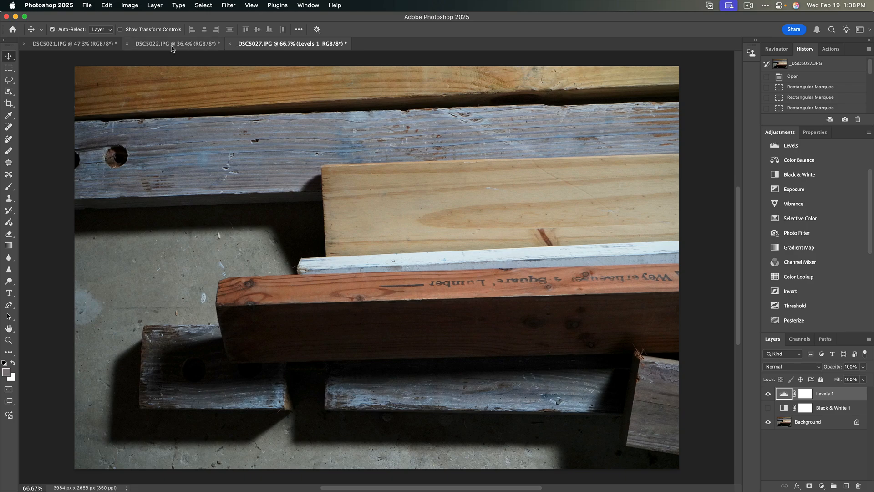
{"action": "left_click", "coordinate": [80, 44]}
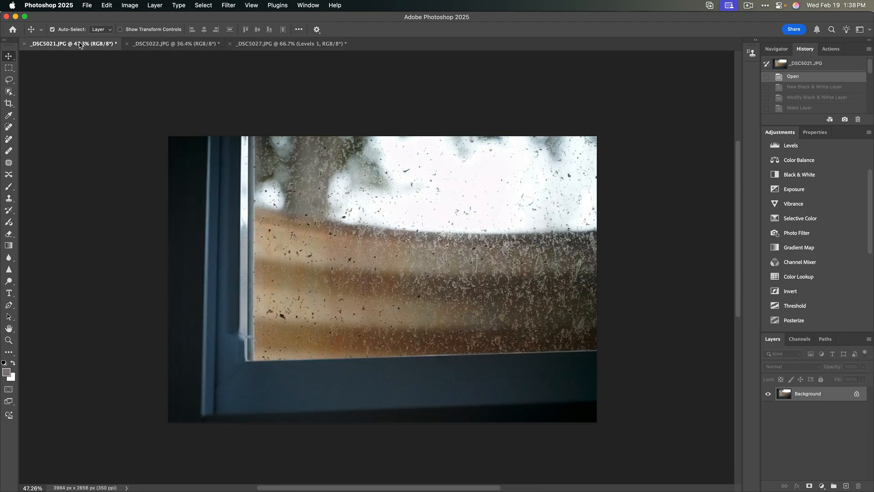
{"action": "left_click", "coordinate": [161, 44]}
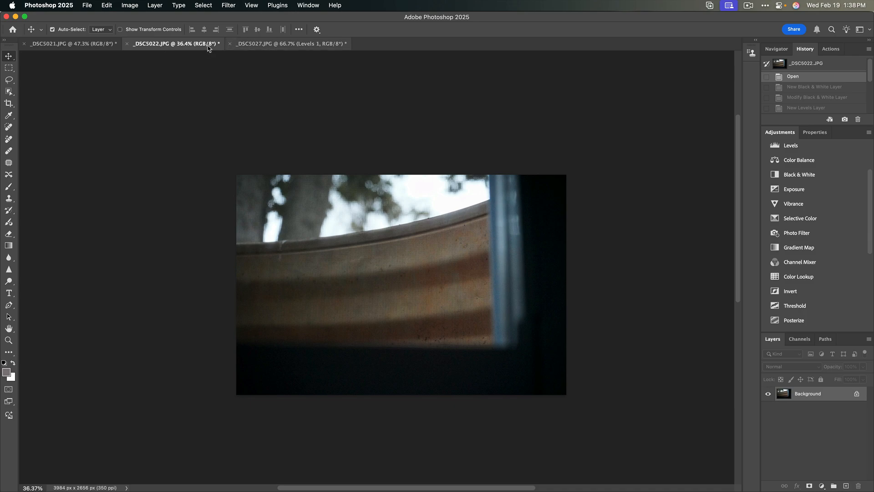
{"action": "left_click", "coordinate": [277, 44]}
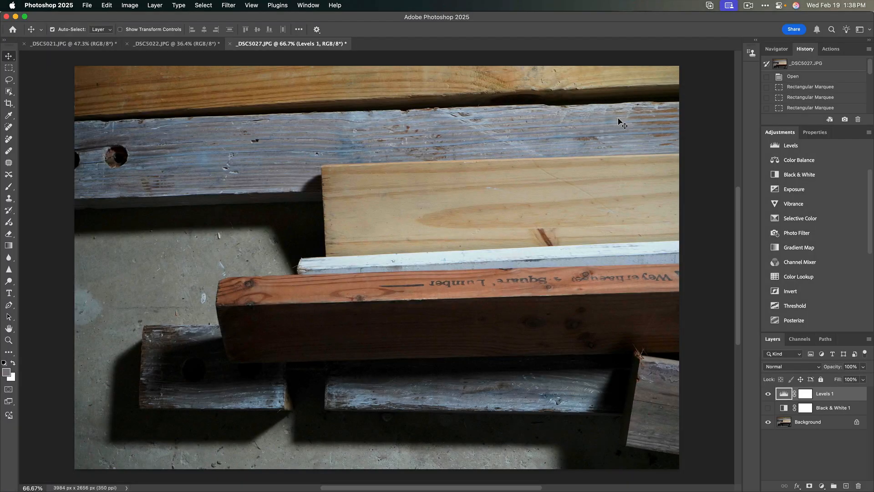
Show the Histogram and float it over the upper part of the lumber photo
{"action": "left_click", "coordinate": [309, 5]}
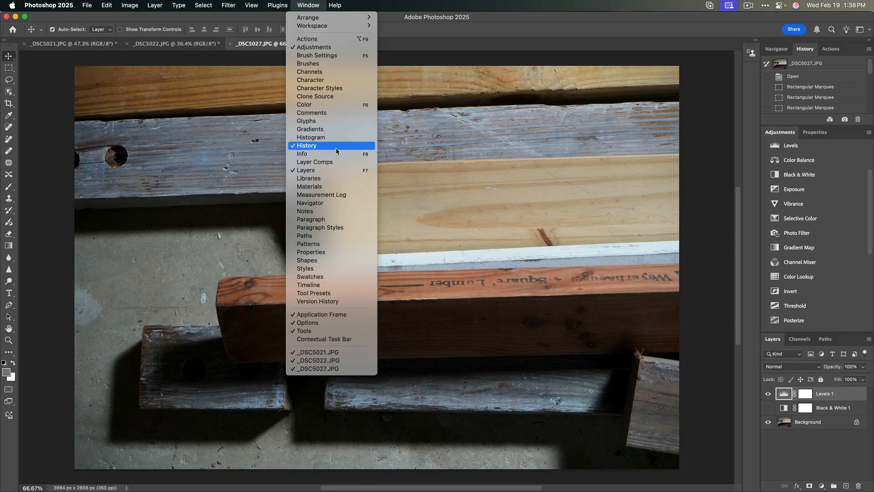
{"action": "left_click", "coordinate": [335, 138]}
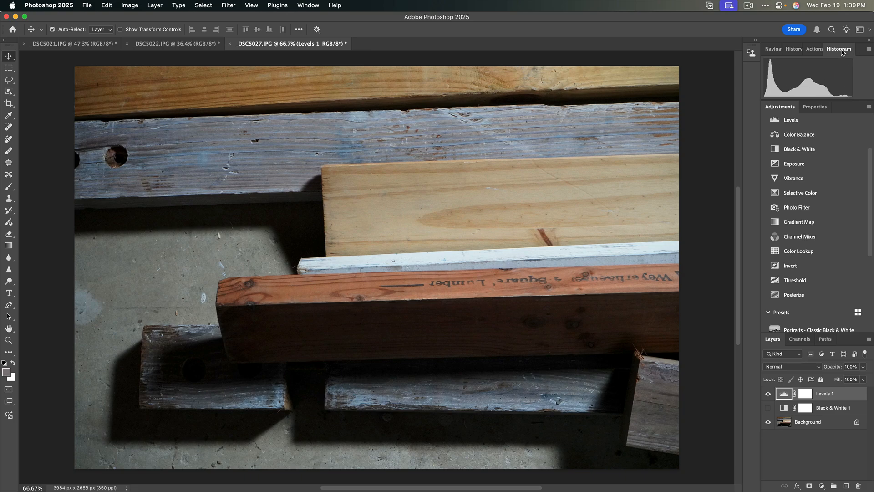
{"action": "left_click_drag", "start_coordinate": [841, 51], "coordinate": [630, 49]}
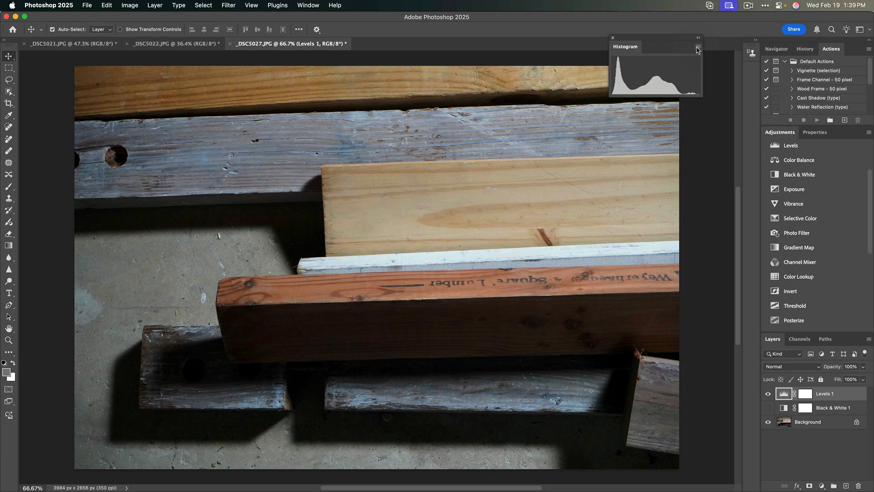
Expand the histogram display to All Channels View so each color channel has its own graph
{"action": "left_click", "coordinate": [698, 48]}
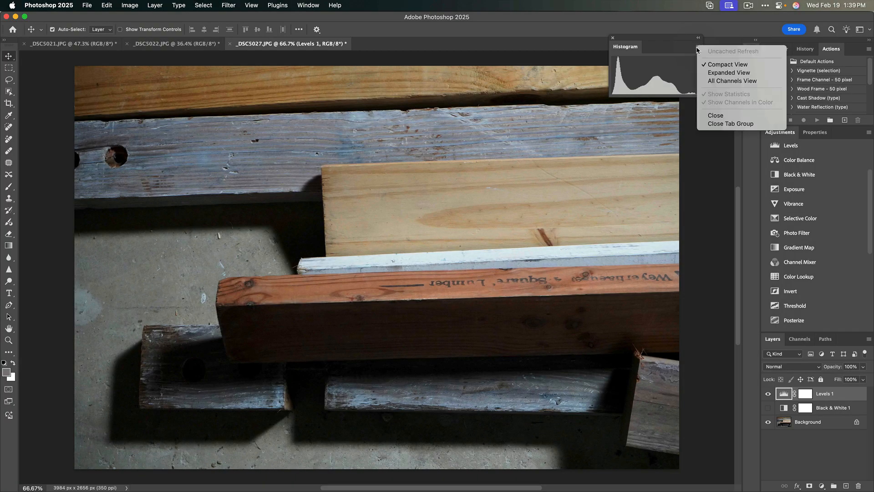
{"action": "left_click", "coordinate": [715, 73]}
{"action": "left_click", "coordinate": [729, 48]}
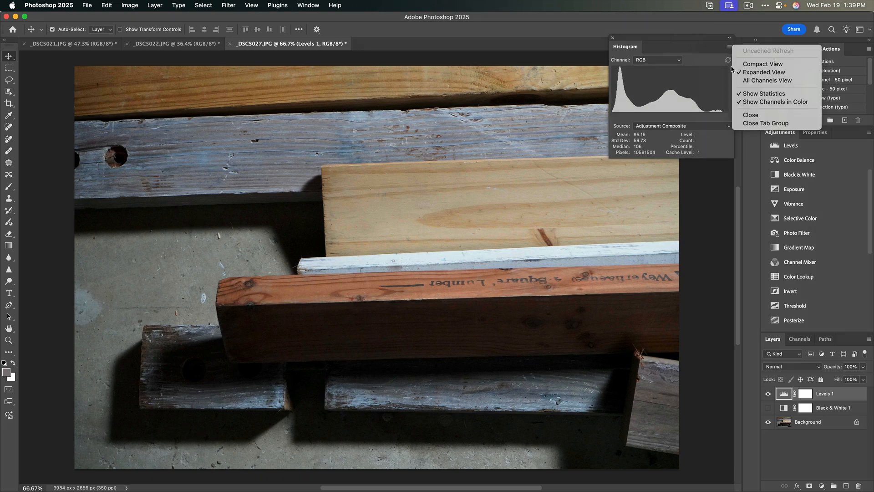
{"action": "left_click", "coordinate": [745, 80]}
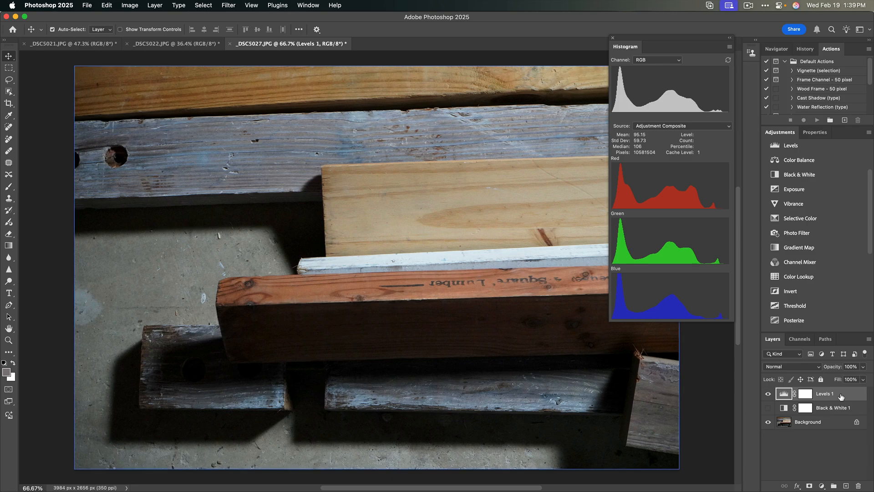
Delete the Levels 1 and Black & White 1 adjustment layers and refresh the histogram from uncached data
{"action": "left_click_drag", "start_coordinate": [841, 396], "coordinate": [858, 486]}
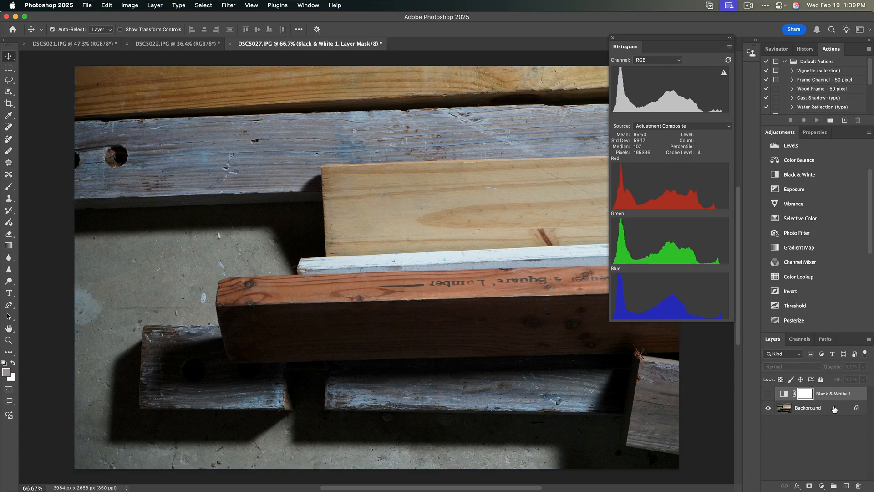
{"action": "left_click_drag", "start_coordinate": [835, 400], "coordinate": [858, 485]}
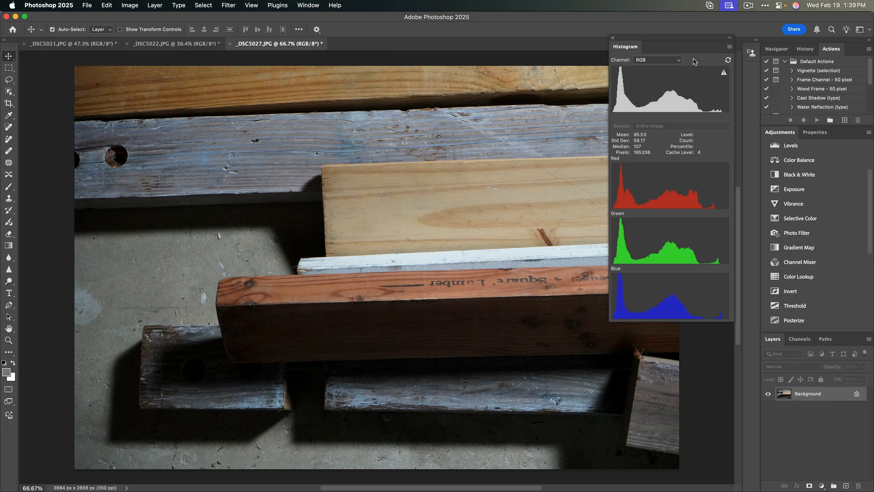
{"action": "left_click", "coordinate": [728, 61]}
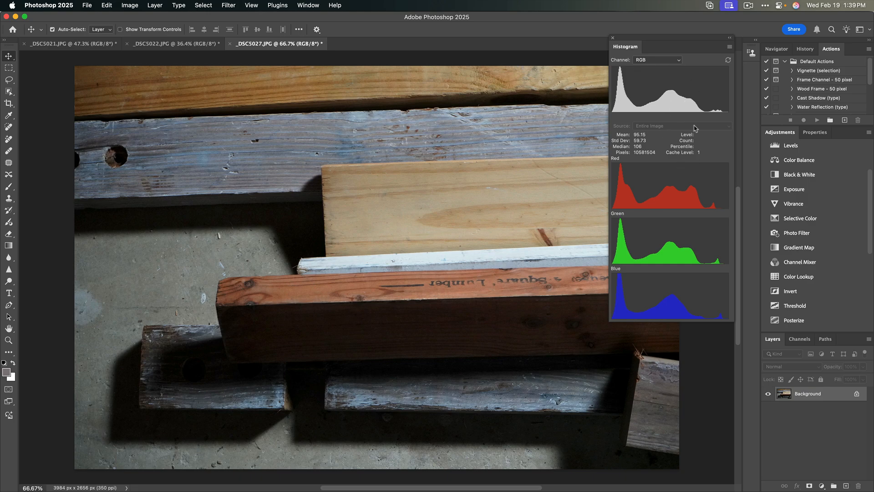
View the Red channel in the main histogram graph, and return it to RGB
{"action": "left_click", "coordinate": [672, 61]}
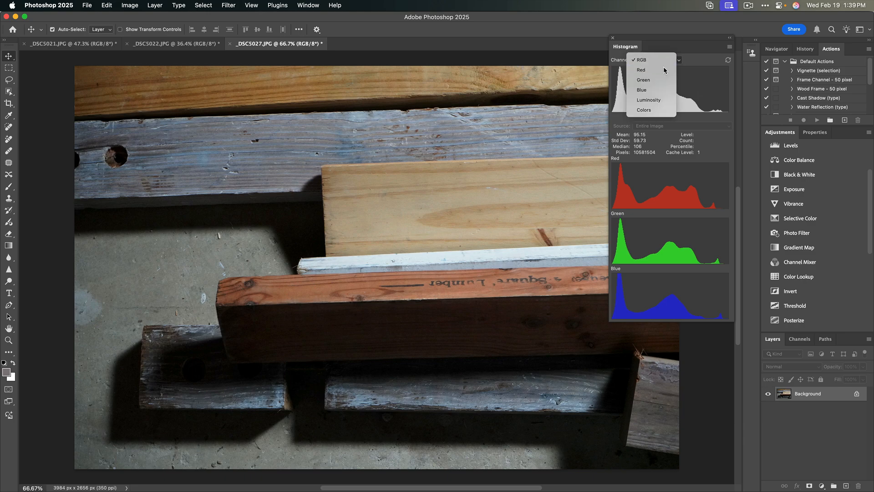
{"action": "left_click", "coordinate": [665, 70]}
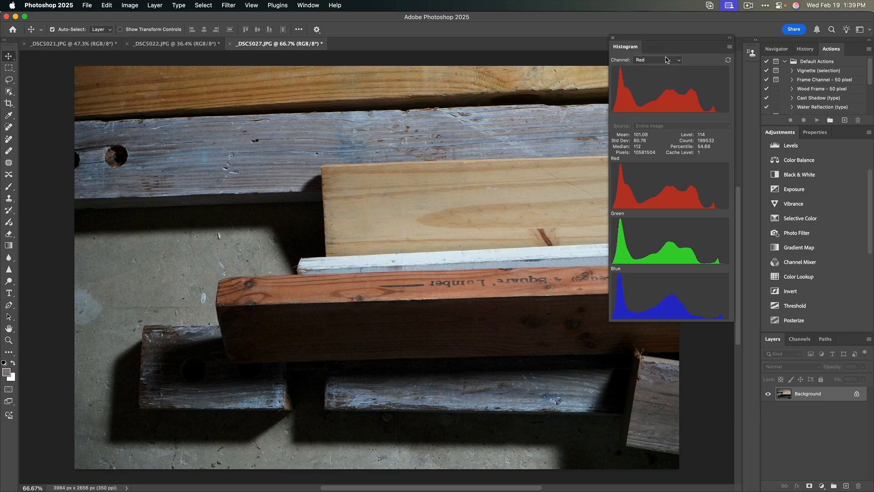
{"action": "left_click", "coordinate": [666, 59]}
{"action": "left_click", "coordinate": [665, 49]}
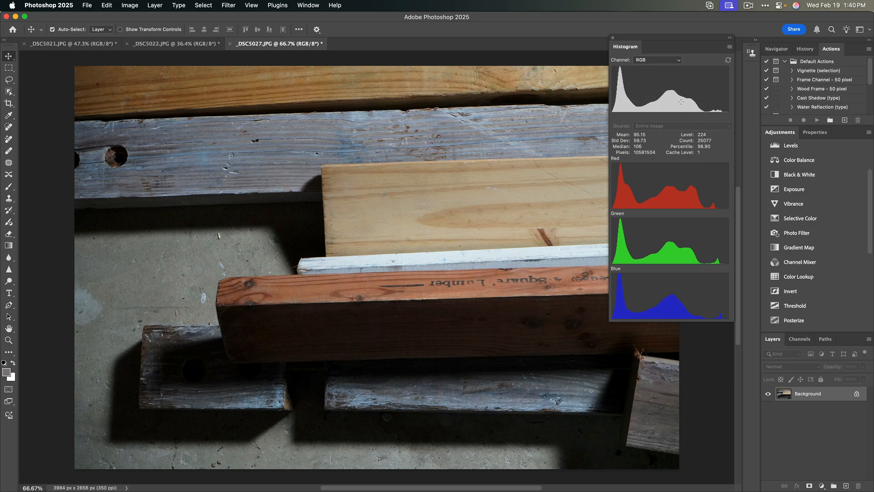
Reduce the histogram to Expanded View to examine the lumber photo's combined RGB graph
{"action": "left_click", "coordinate": [731, 46]}
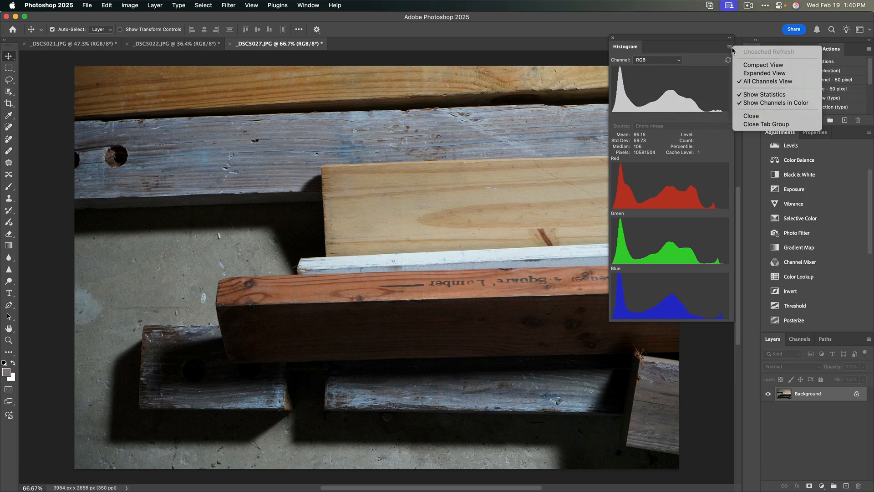
{"action": "left_click", "coordinate": [746, 85]}
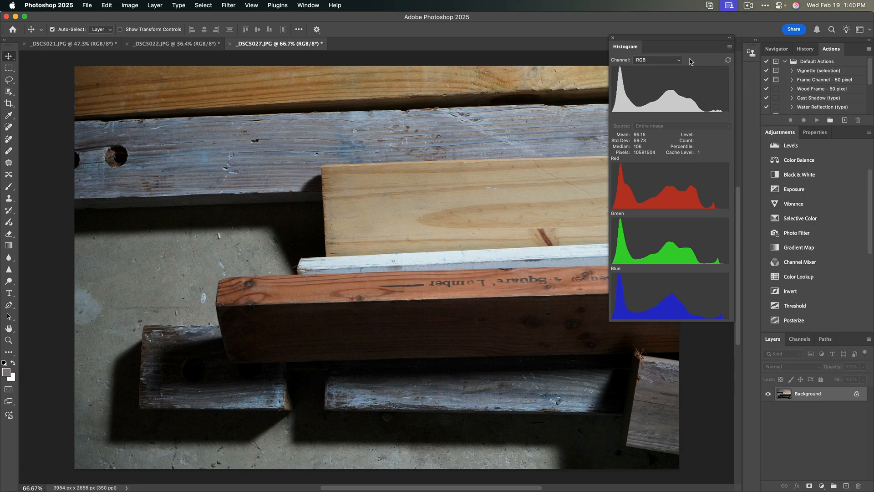
{"action": "left_click", "coordinate": [730, 47]}
{"action": "left_click", "coordinate": [758, 72]}
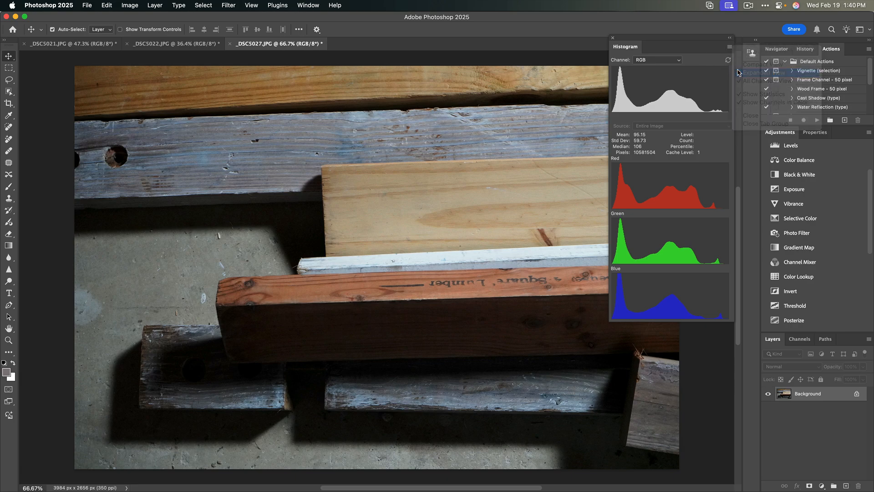
{"action": "key", "text": "ctrl"}
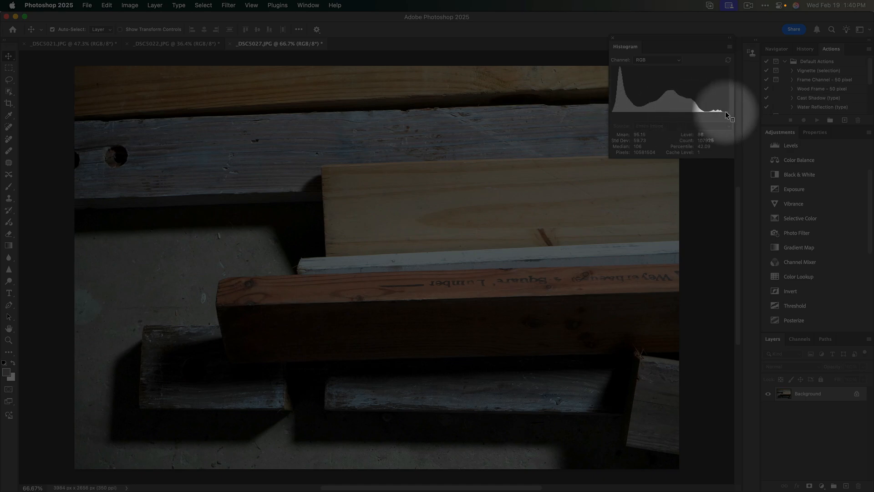
{"action": "key", "text": "ctrl"}
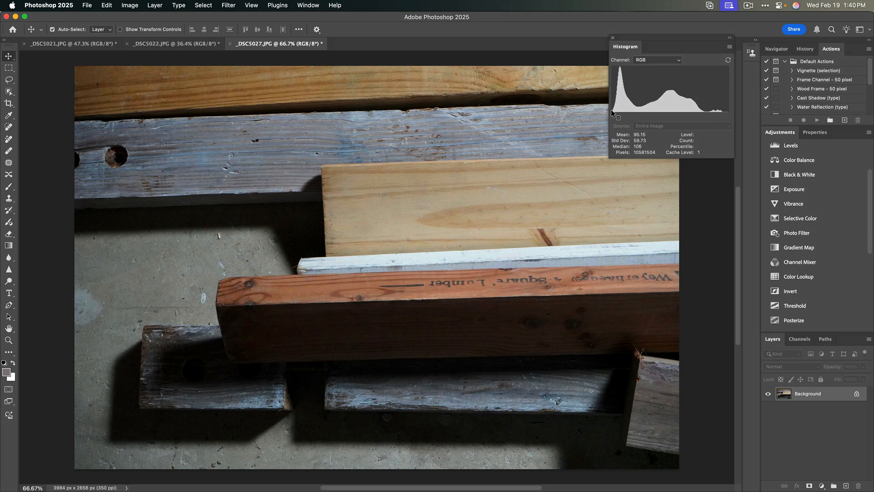
{"action": "key", "text": "F1"}
{"action": "key", "text": "F1"}
{"action": "key", "text": "F1"}
Return the histogram to All Channels View to compare the red, green and blue graphs
{"action": "mouse_move", "coordinate": [651, 109]}
{"action": "left_click", "coordinate": [730, 46]}
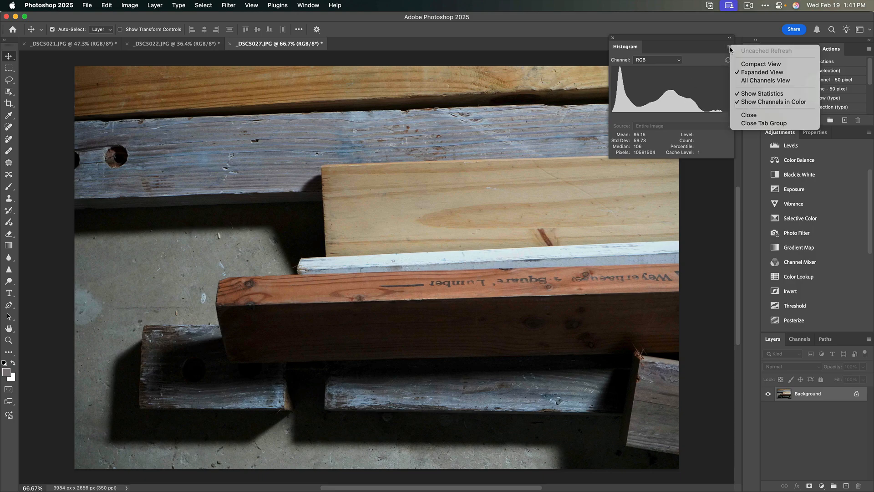
{"action": "left_click", "coordinate": [745, 80]}
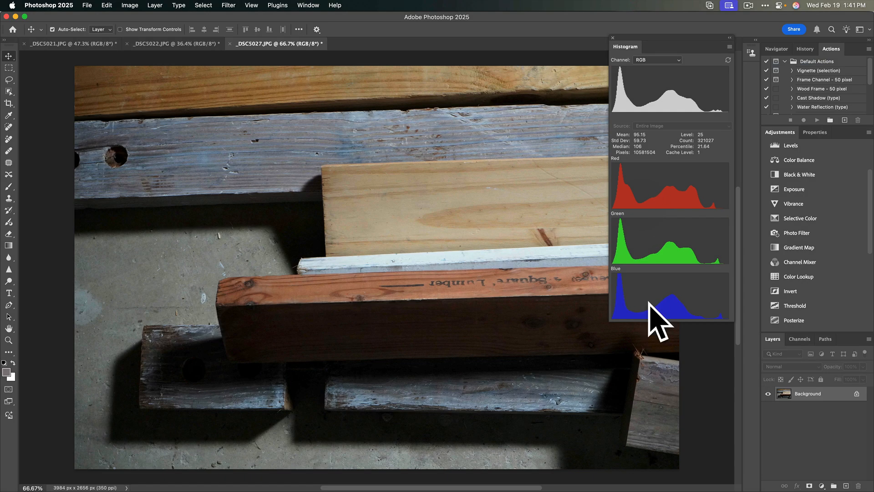
Check the lumber photo's color mode and keep RGB Color selected
{"action": "left_click", "coordinate": [124, 6]}
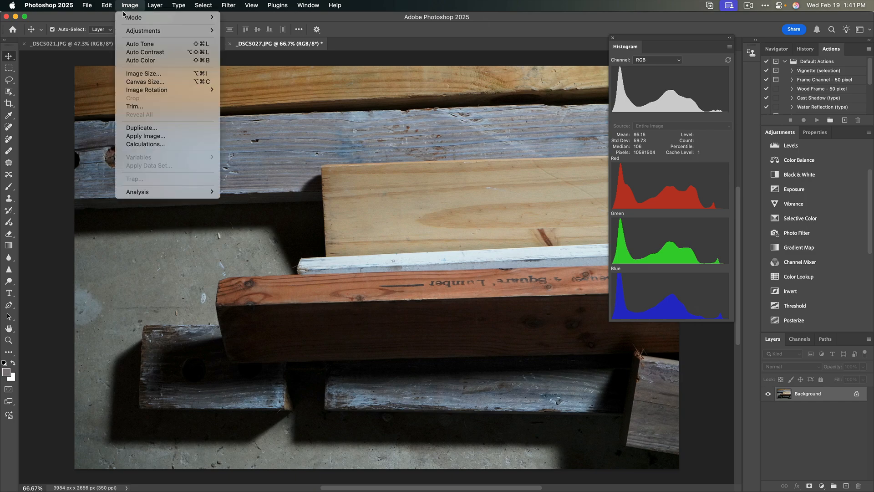
{"action": "mouse_move", "coordinate": [128, 17]}
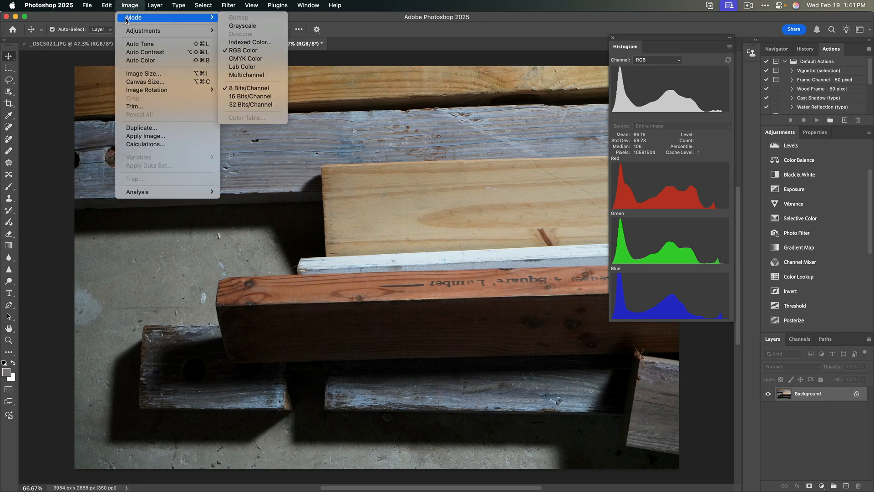
{"action": "left_click", "coordinate": [255, 54]}
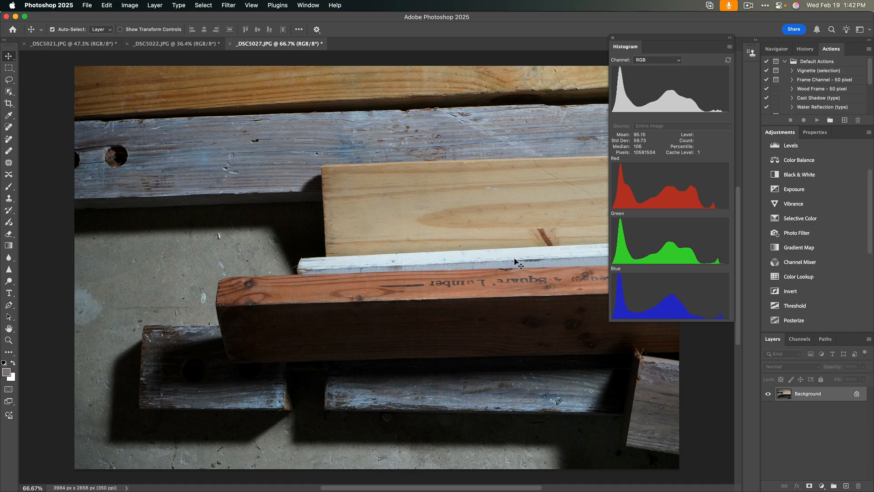
Compare the histograms of _DSC5022.JPG and _DSC5021.JPG, examining the shadow and highlight ends for clipping
{"action": "left_click", "coordinate": [161, 44]}
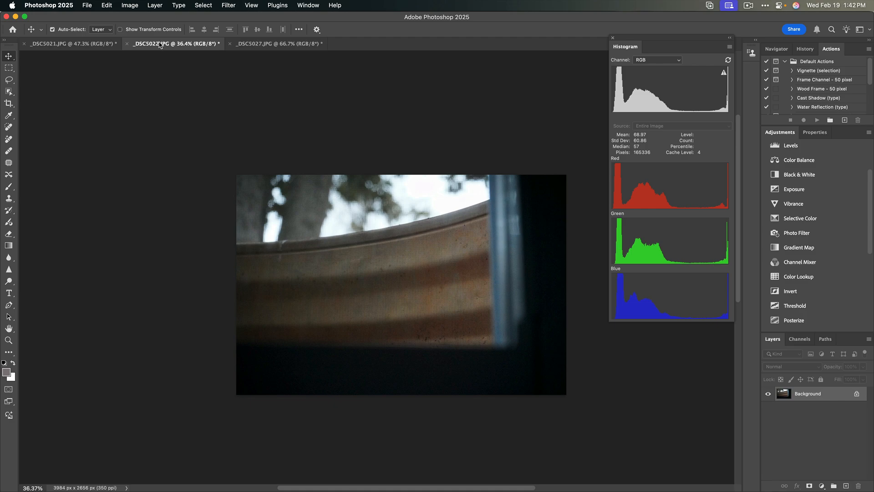
{"action": "left_click", "coordinate": [90, 46]}
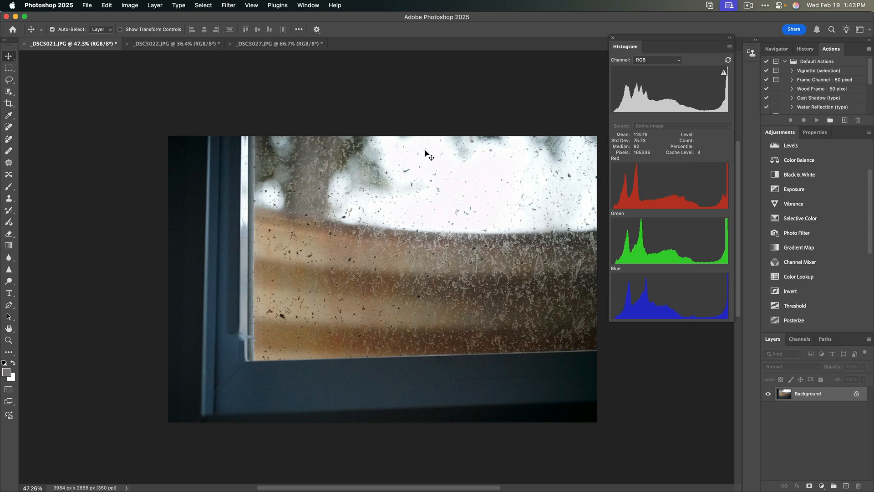
{"action": "left_click", "coordinate": [188, 45]}
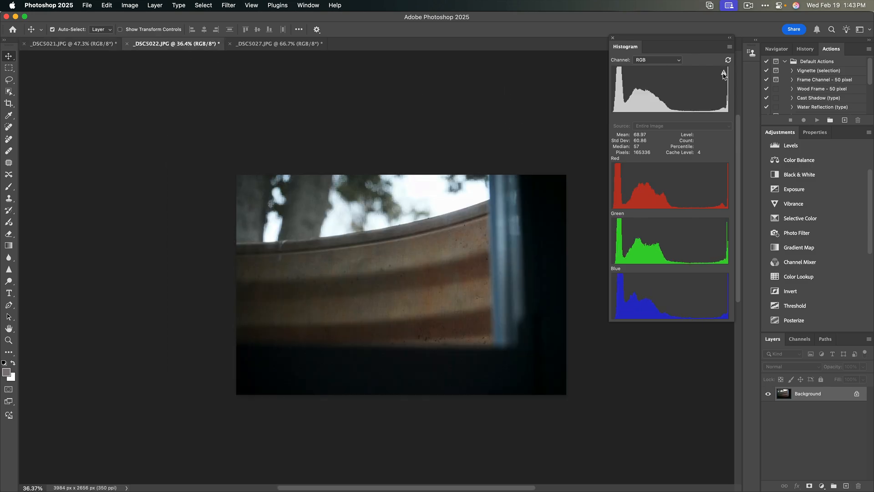
{"action": "mouse_move", "coordinate": [724, 79]}
{"action": "scroll", "coordinate": [492, 332], "scroll_direction": "left", "scroll_amount": 2}
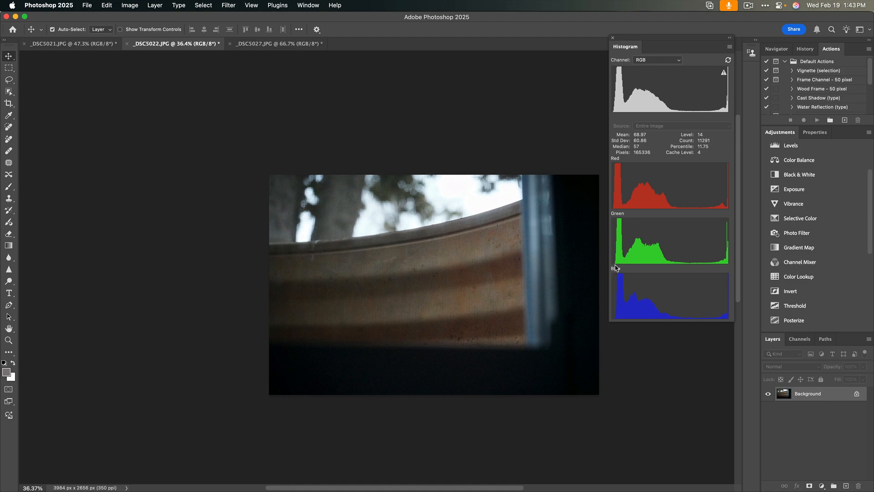
{"action": "scroll", "coordinate": [493, 332], "scroll_direction": "right", "scroll_amount": 5}
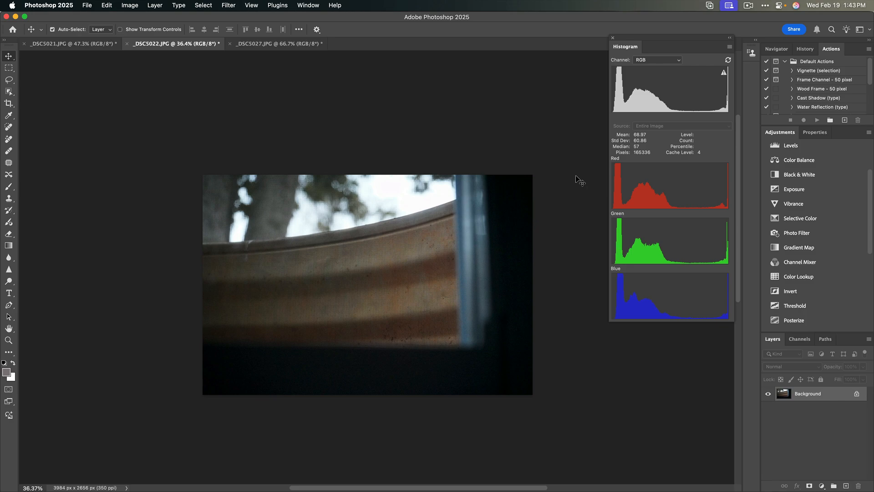
Set the floating histogram to Compact View
{"action": "double_click", "coordinate": [624, 47]}
{"action": "left_click", "coordinate": [622, 46]}
{"action": "left_click", "coordinate": [729, 47]}
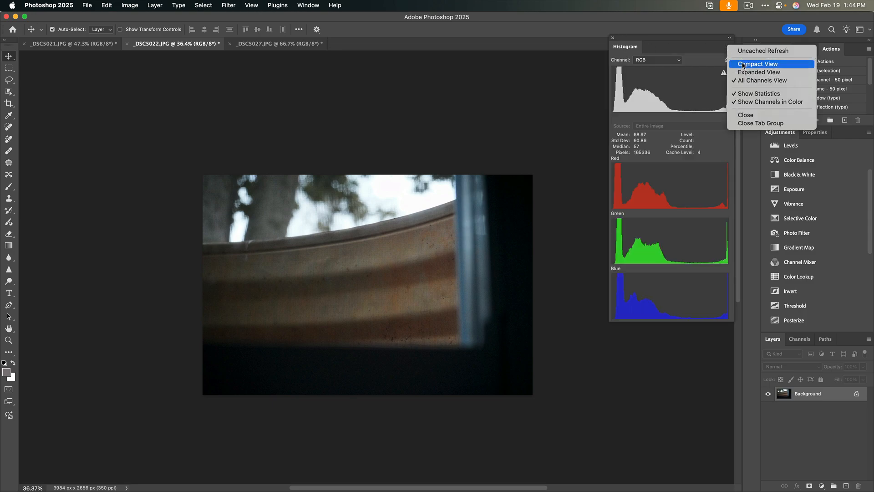
{"action": "left_click", "coordinate": [740, 63]}
Dock the Histogram with Navigator, History and Actions, and bring History to the front
{"action": "left_click_drag", "start_coordinate": [624, 47], "coordinate": [833, 56]}
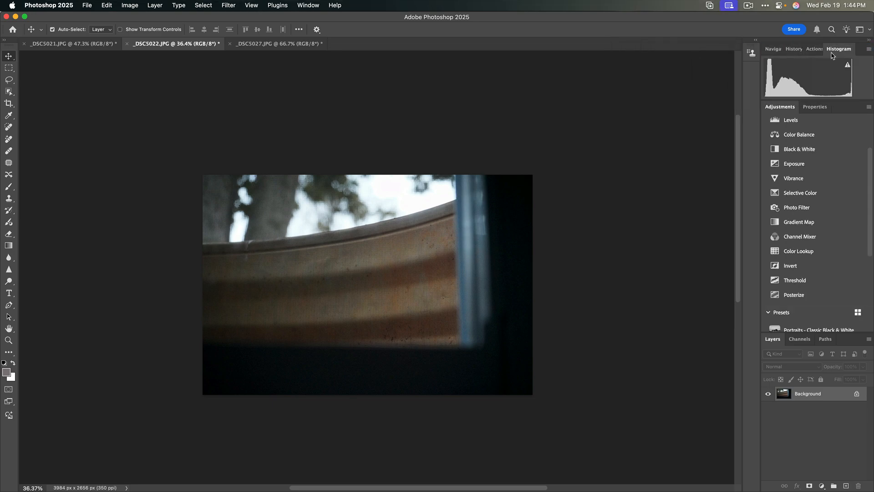
{"action": "left_click", "coordinate": [774, 49]}
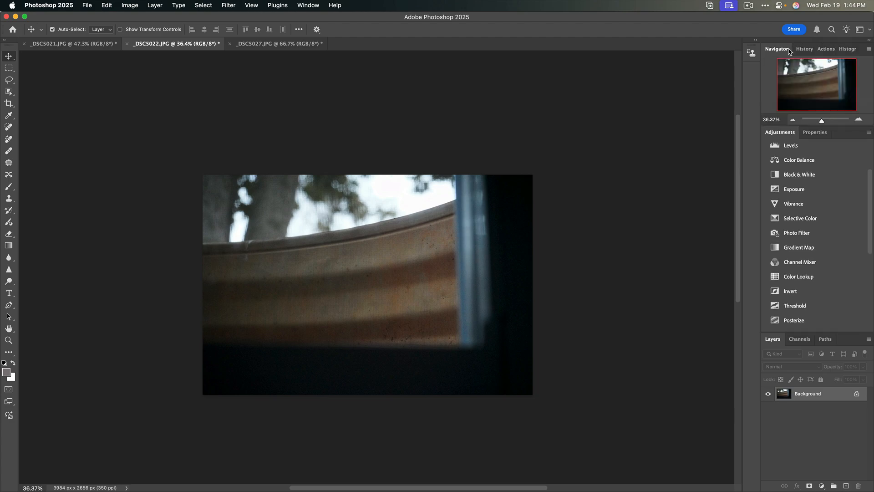
{"action": "left_click", "coordinate": [804, 49]}
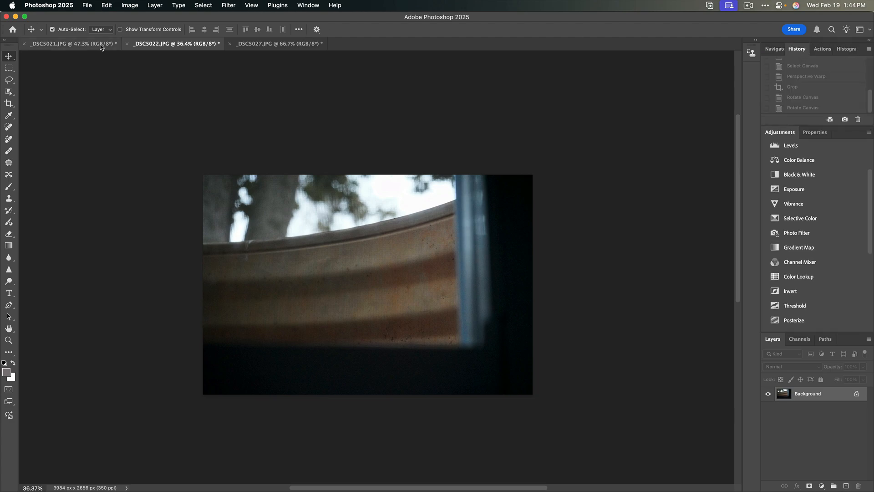
Switch to the _DSC5021.JPG photo and unlock its Background layer
{"action": "left_click", "coordinate": [72, 45]}
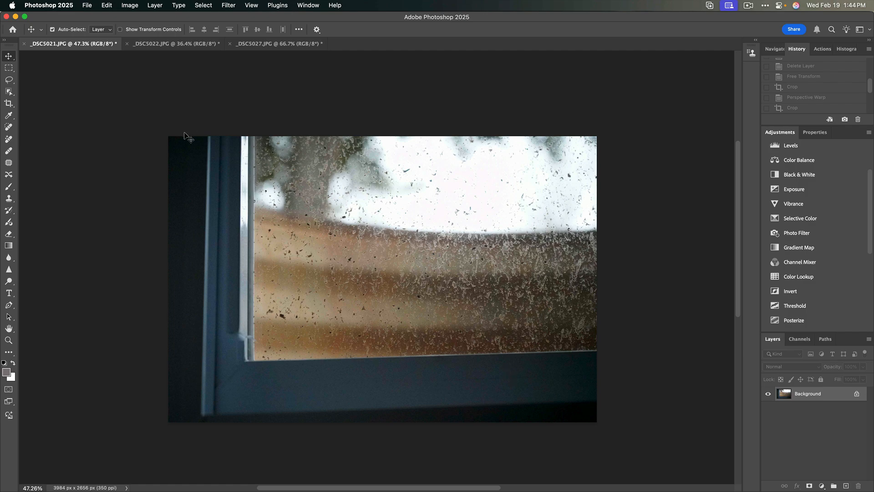
{"action": "left_click", "coordinate": [106, 5]}
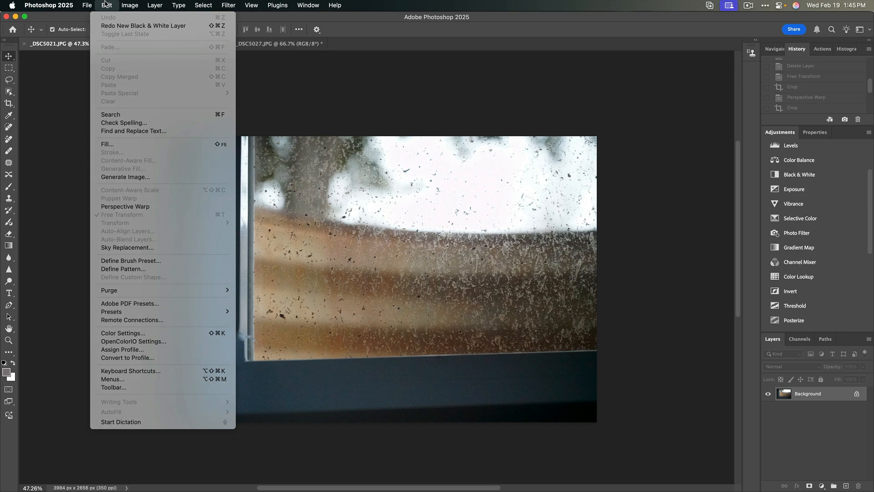
{"action": "left_click", "coordinate": [106, 5]}
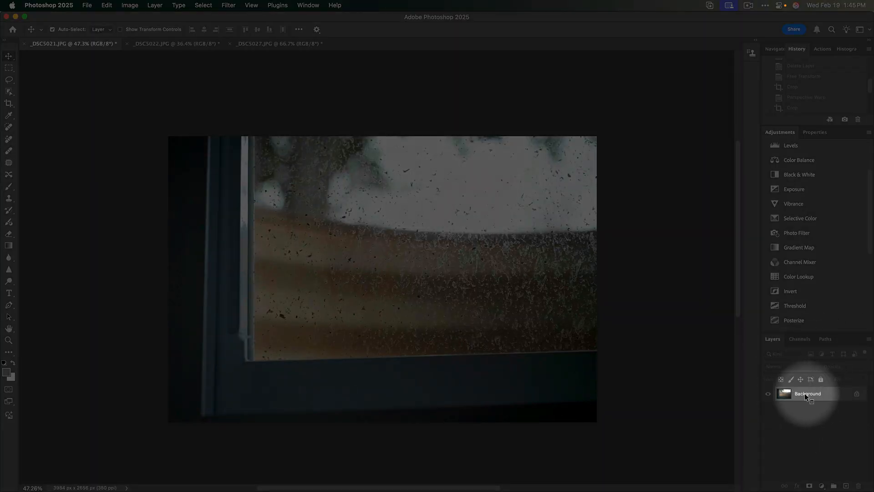
{"action": "left_click", "coordinate": [814, 393]}
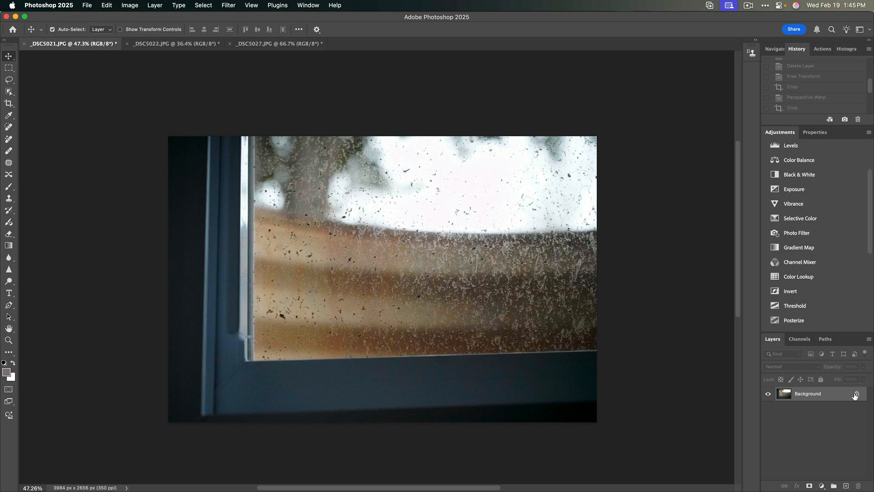
{"action": "left_click", "coordinate": [856, 394]}
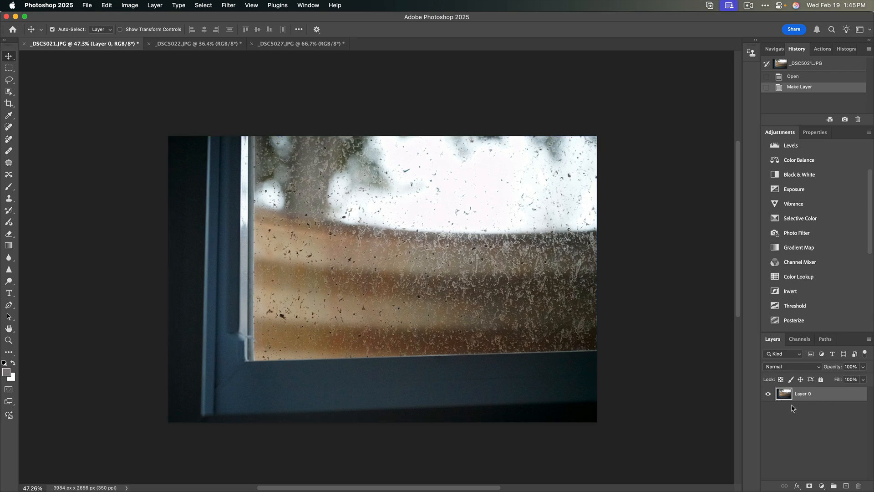
Select the entire canvas of the unlocked photo layer for a Distort transform
{"action": "left_click", "coordinate": [108, 6]}
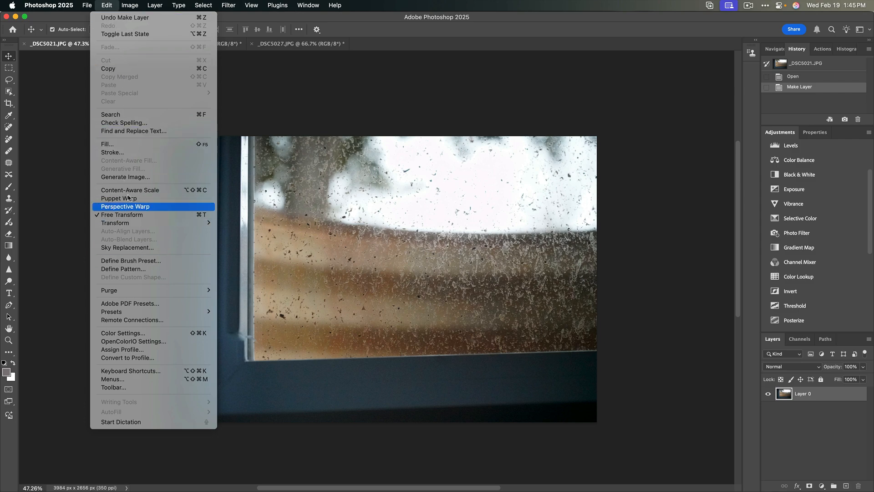
{"action": "mouse_move", "coordinate": [146, 224]}
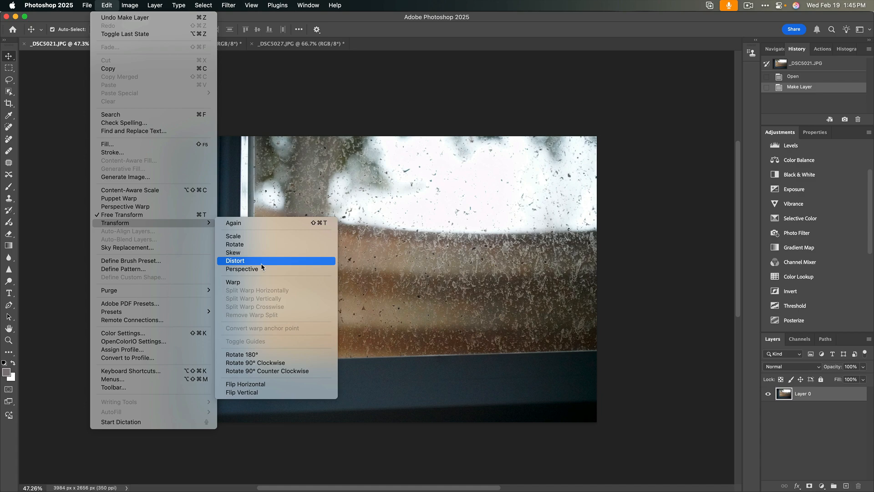
{"action": "left_click", "coordinate": [262, 265]}
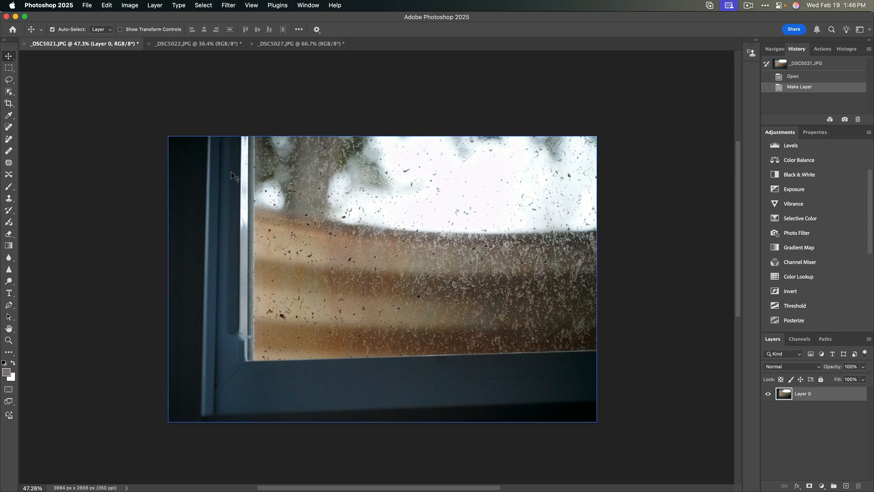
{"action": "key", "text": "super+a"}
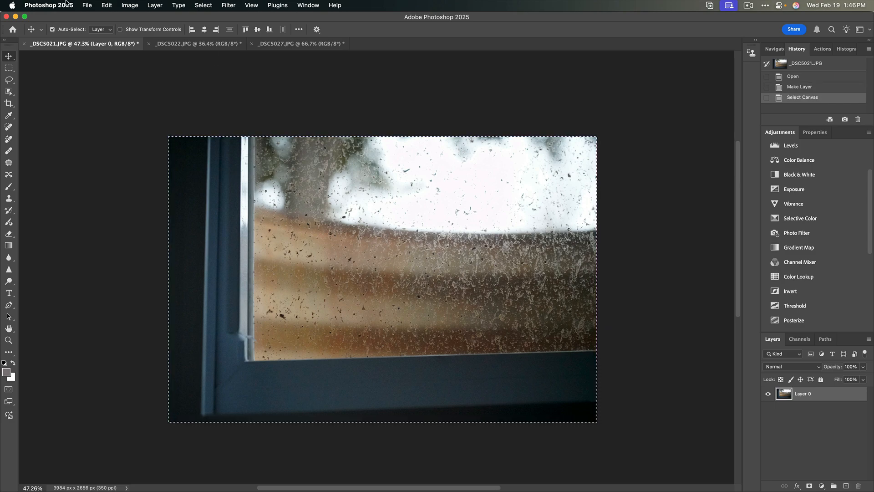
Try the Distort transform by pulling the photo's two right-hand corners and right edge freely, and cancel it
{"action": "left_click", "coordinate": [110, 6]}
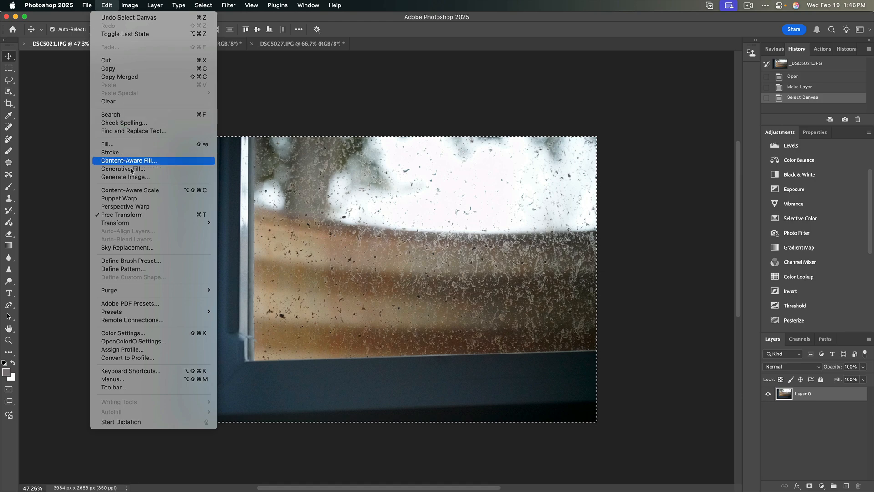
{"action": "left_click", "coordinate": [251, 261]}
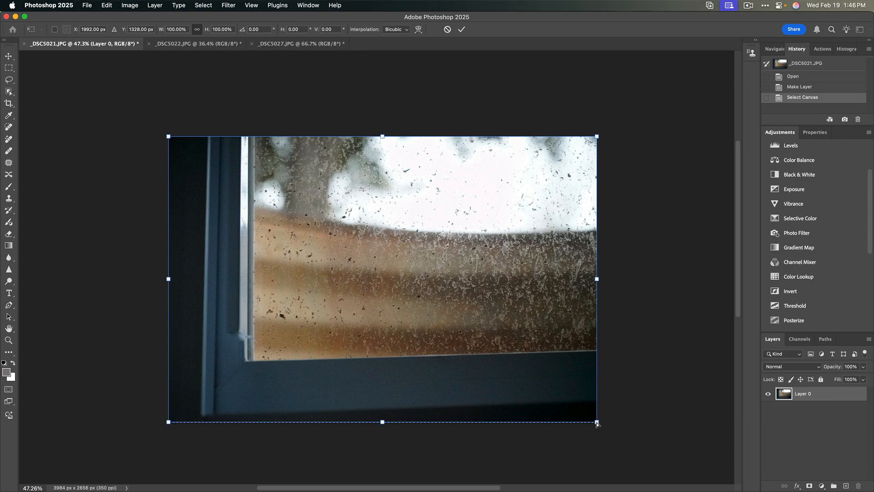
{"action": "left_click_drag", "start_coordinate": [597, 424], "coordinate": [476, 298]}
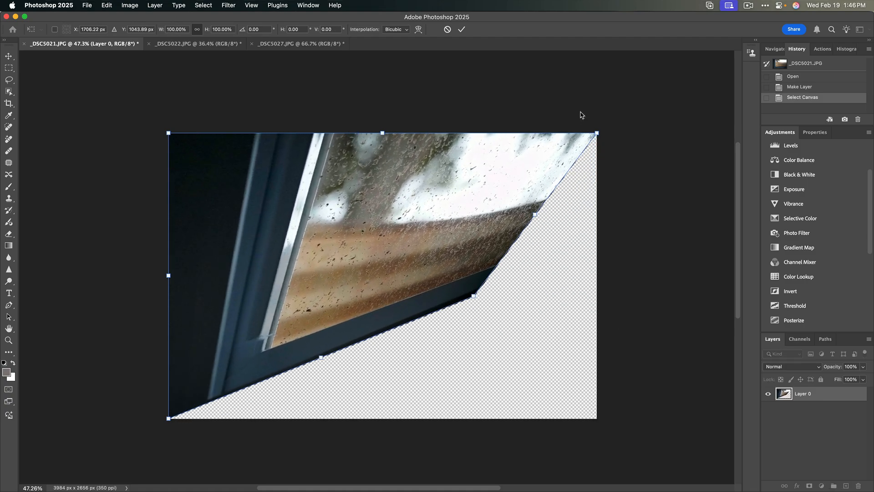
{"action": "left_click_drag", "start_coordinate": [597, 133], "coordinate": [412, 188]}
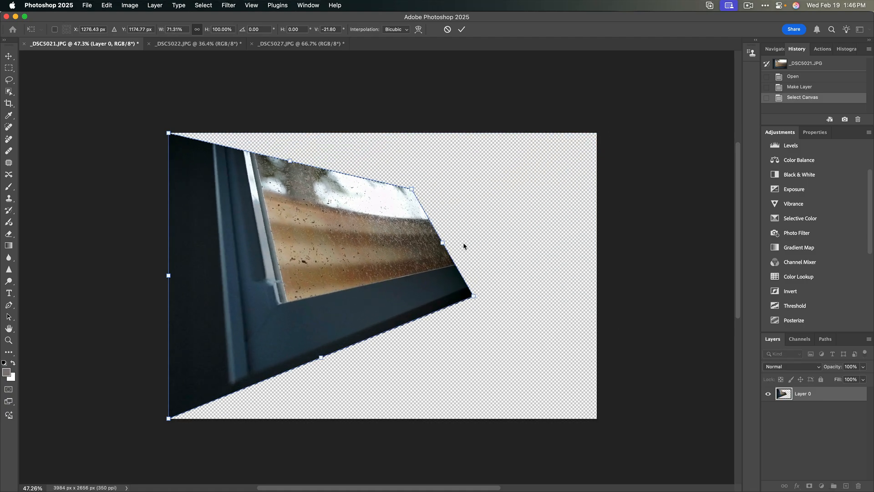
{"action": "left_click_drag", "start_coordinate": [443, 243], "coordinate": [542, 220]}
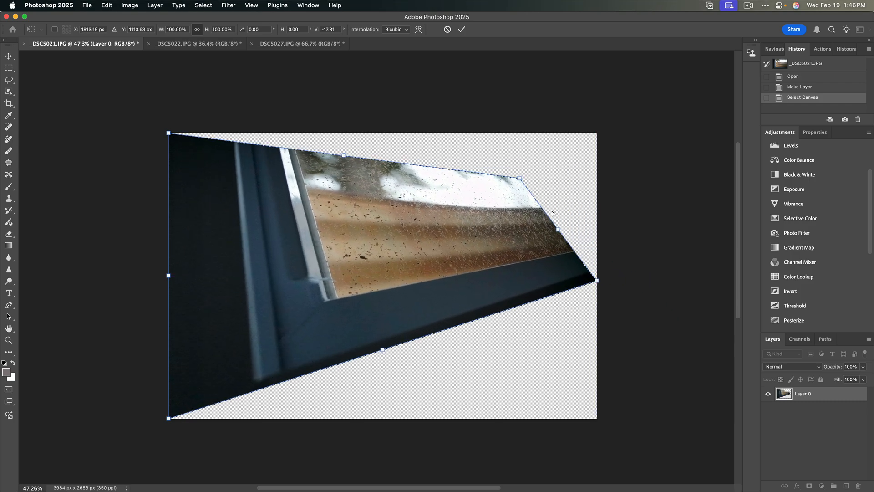
{"action": "left_click_drag", "start_coordinate": [597, 280], "coordinate": [514, 287]}
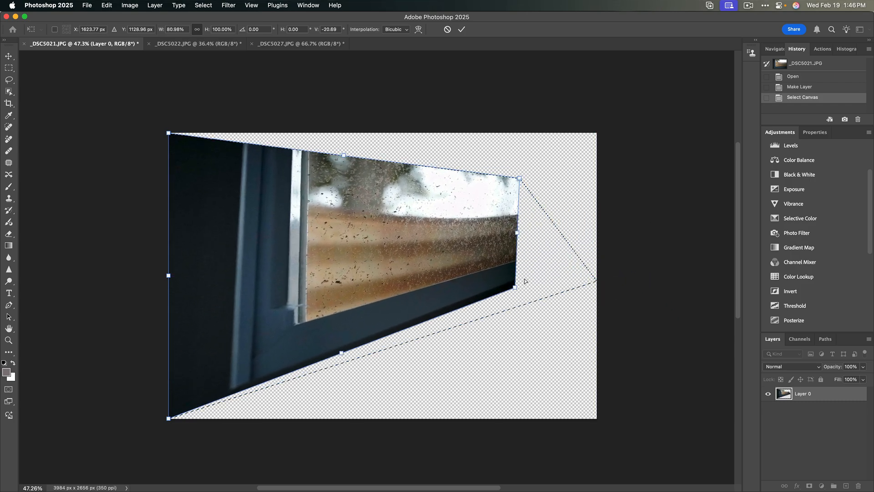
{"action": "left_click_drag", "start_coordinate": [522, 179], "coordinate": [510, 182]}
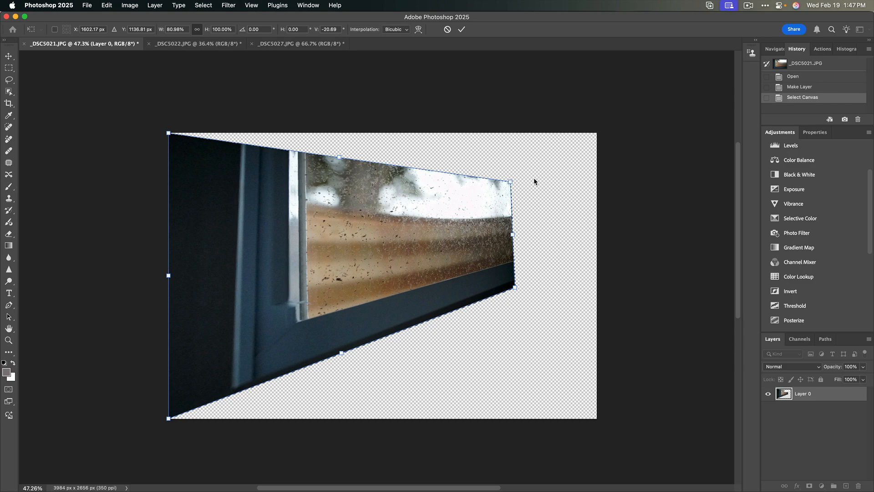
{"action": "key", "text": "Escape"}
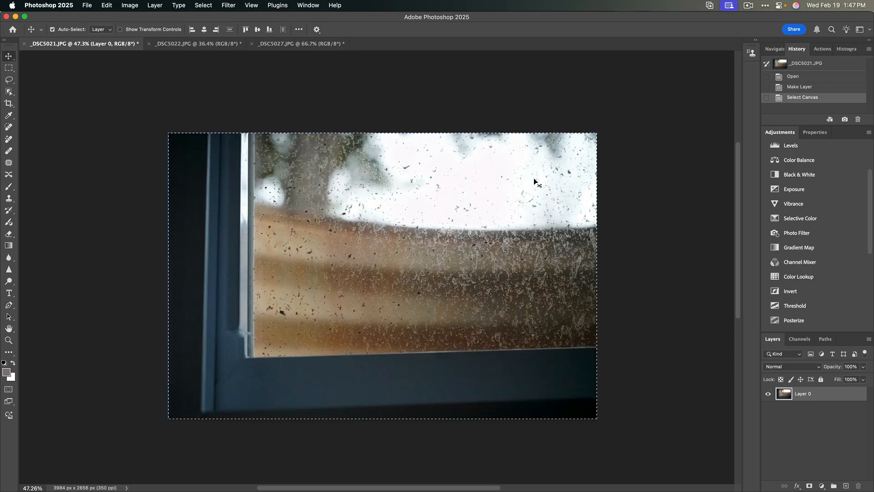
Start a new Distort transform on the selected photo and show the grid over it
{"action": "left_click", "coordinate": [107, 5]}
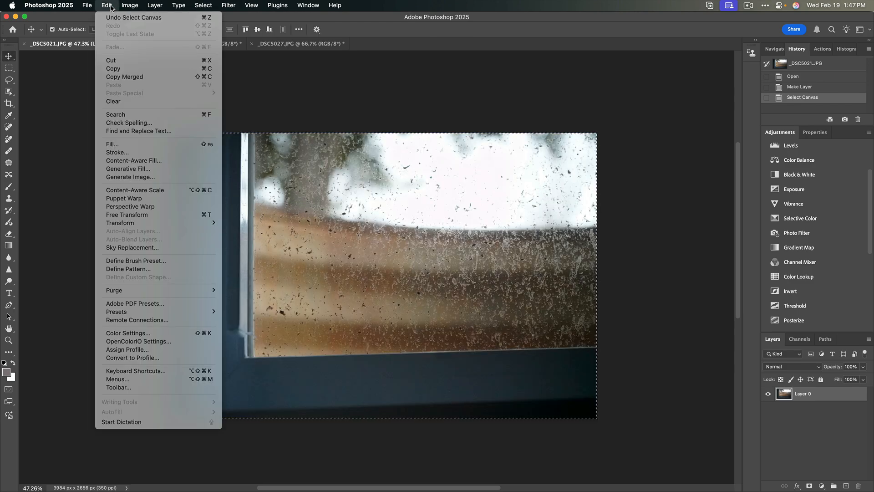
{"action": "mouse_move", "coordinate": [150, 223]}
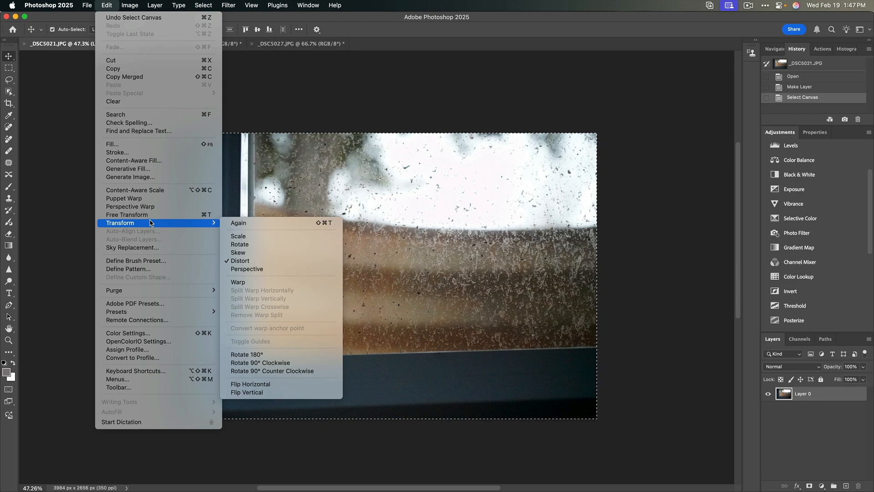
{"action": "left_click", "coordinate": [262, 261]}
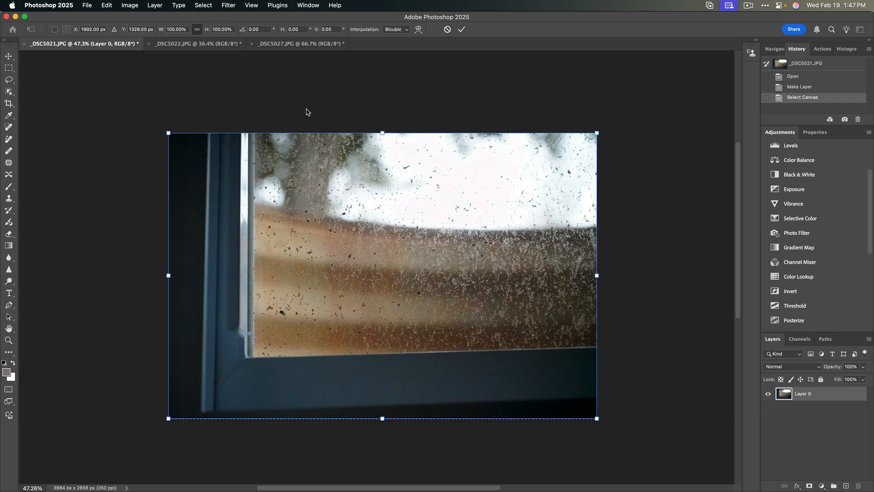
{"action": "left_click", "coordinate": [253, 5]}
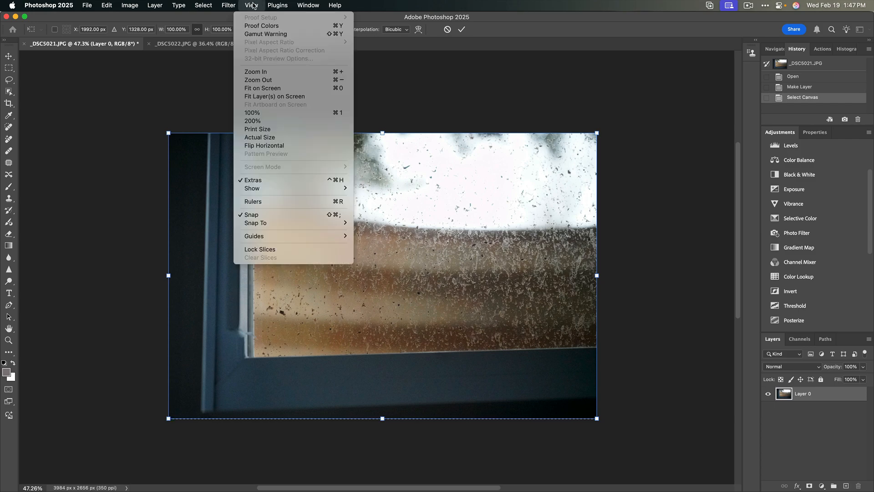
{"action": "mouse_move", "coordinate": [312, 191]}
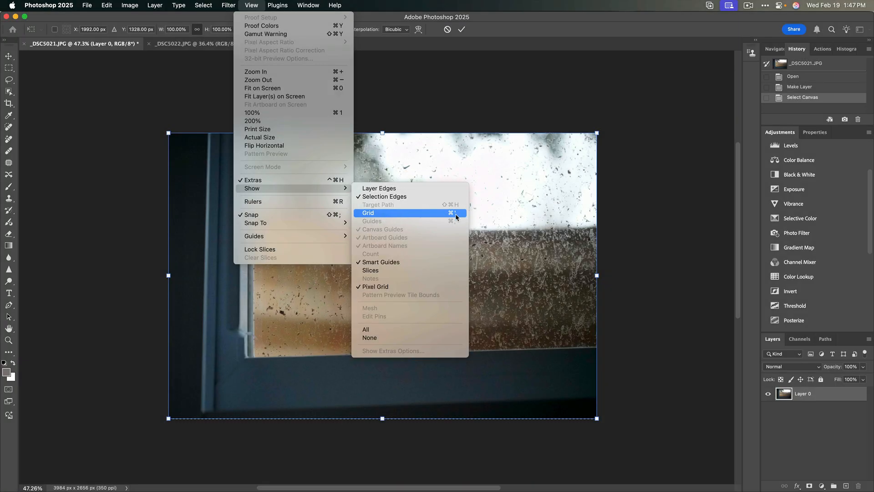
{"action": "left_click", "coordinate": [438, 95]}
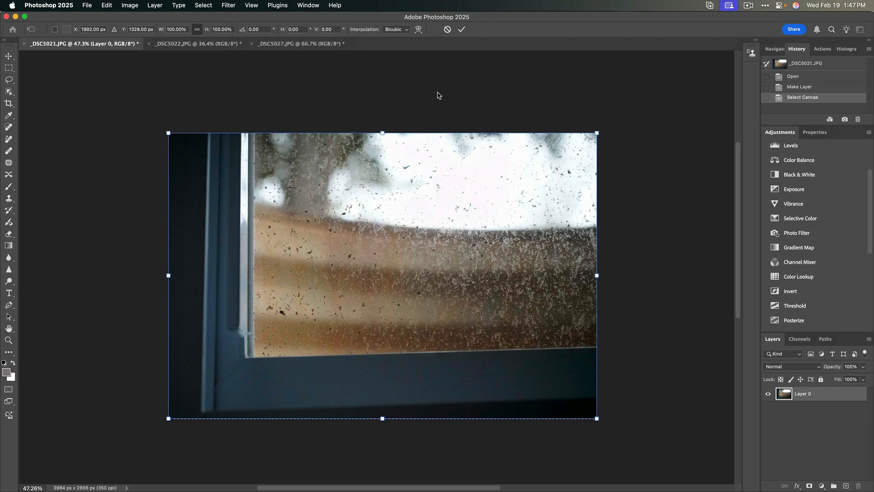
{"action": "key", "text": "super+apostrophe"}
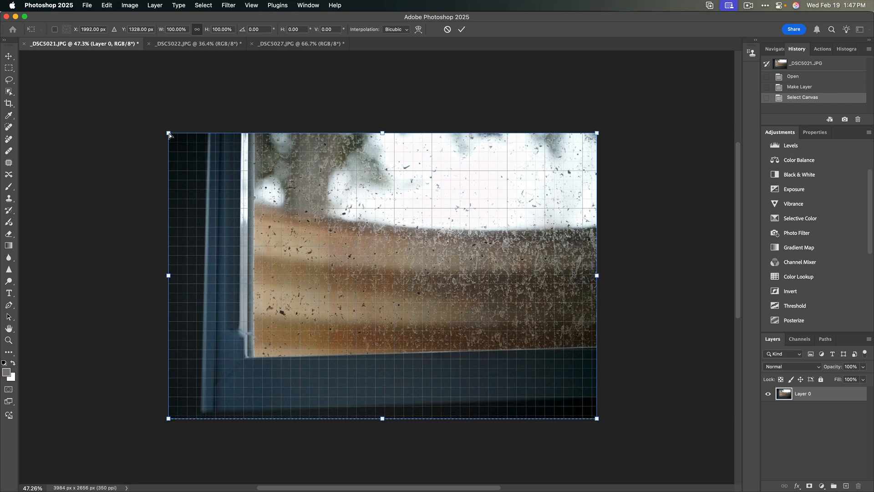
Distort the photo by pulling its upper-left corner slightly outward and its lower-right corner down until the window frame aligns with the grid
{"action": "left_click_drag", "start_coordinate": [169, 133], "coordinate": [164, 133]}
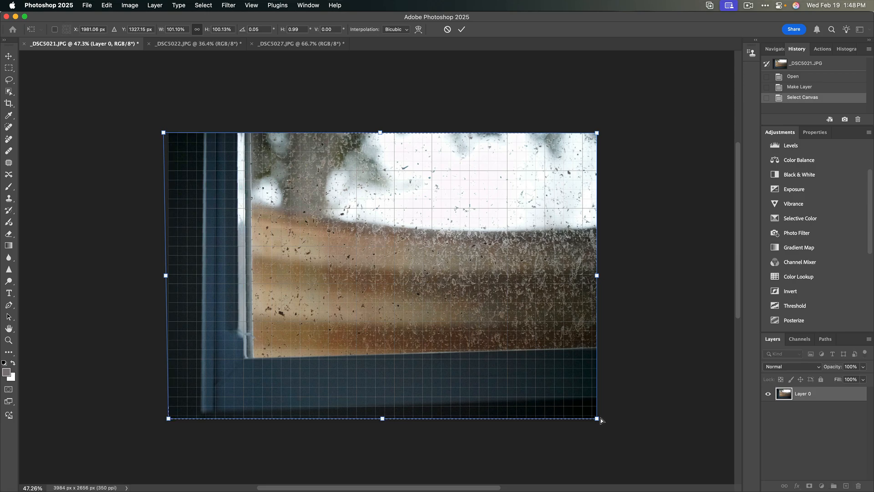
{"action": "left_click_drag", "start_coordinate": [598, 419], "coordinate": [598, 432]}
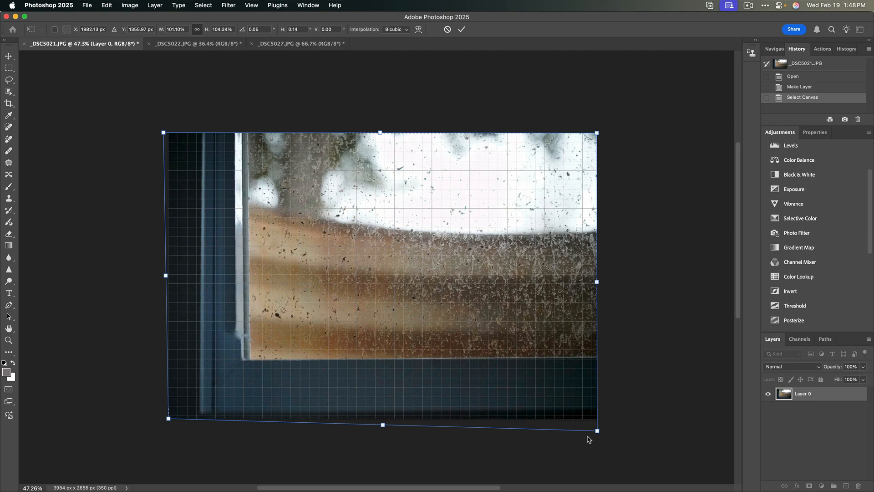
{"action": "left_click_drag", "start_coordinate": [599, 430], "coordinate": [598, 435]}
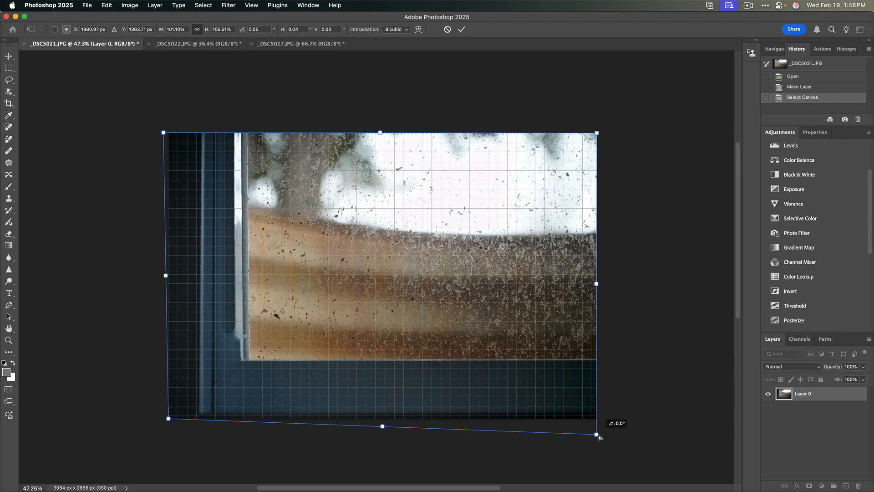
{"action": "left_click_drag", "start_coordinate": [598, 436], "coordinate": [599, 433]}
{"action": "key", "text": "Return"}
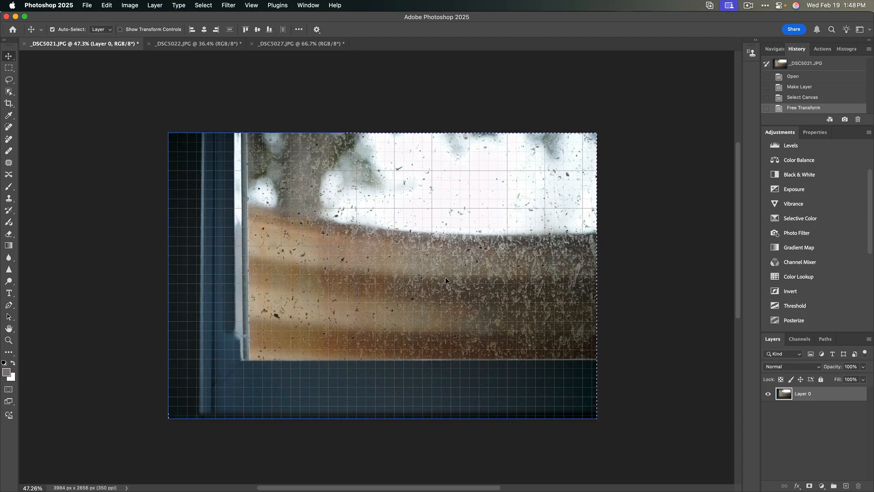
Hide the grid, check the straightened photo and deselect the canvas
{"action": "key", "text": "super+apostrophe"}
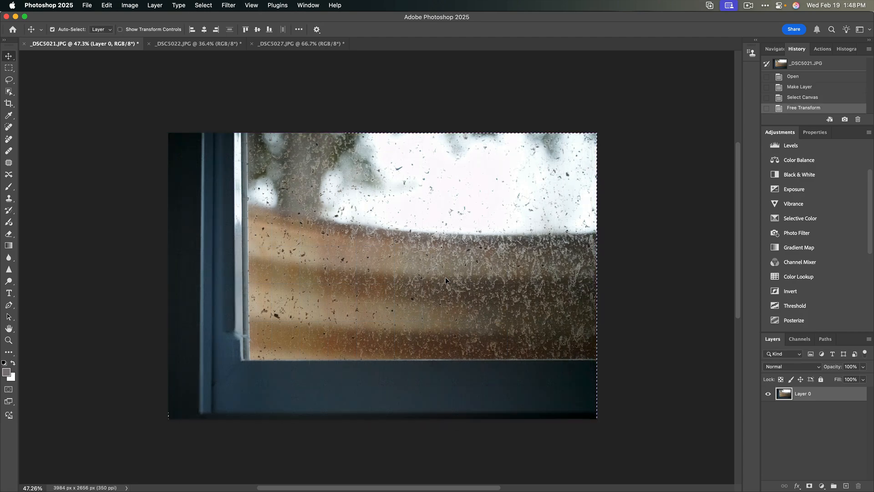
{"action": "scroll", "coordinate": [446, 276], "scroll_direction": "left", "scroll_amount": 10}
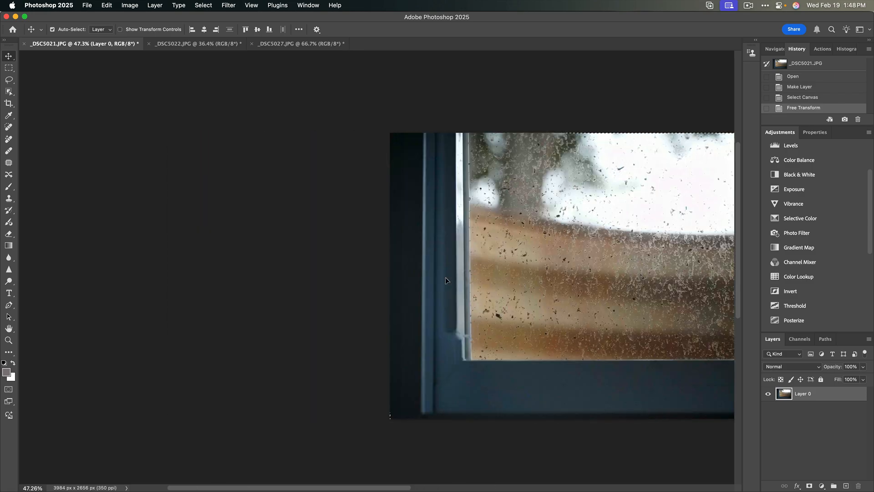
{"action": "scroll", "coordinate": [444, 275], "scroll_direction": "right", "scroll_amount": 10}
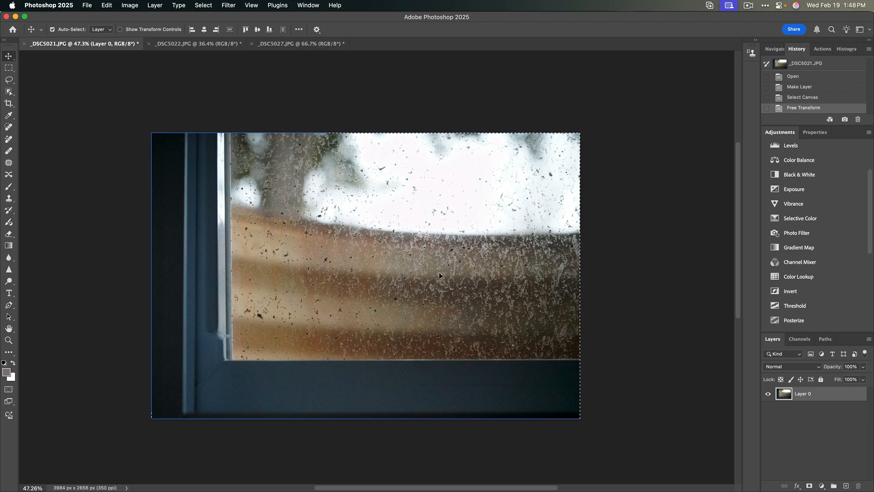
{"action": "key", "text": "super+d"}
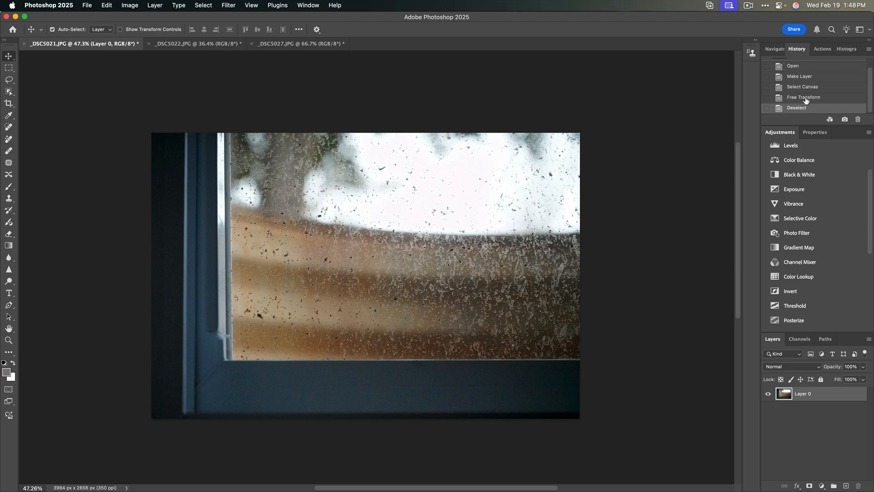
Revert _DSC5021.JPG to its Open state in the history
{"action": "scroll", "coordinate": [804, 98], "scroll_direction": "up", "scroll_amount": 1}
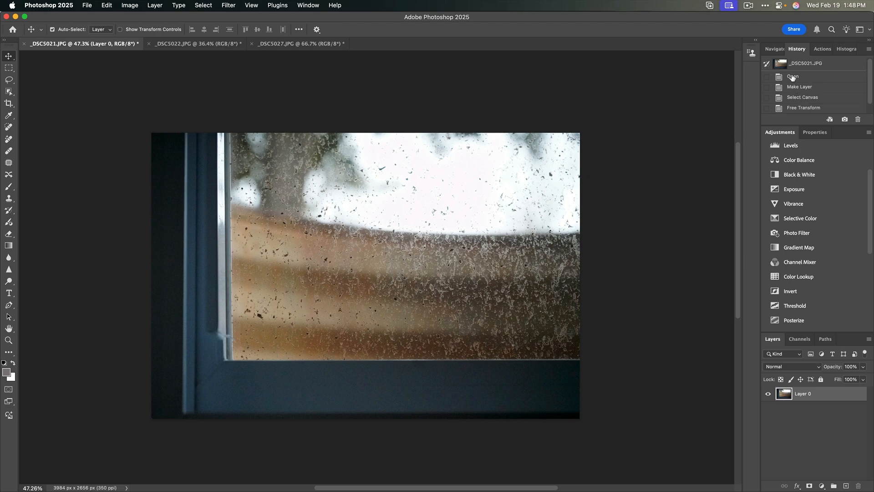
{"action": "left_click", "coordinate": [793, 77]}
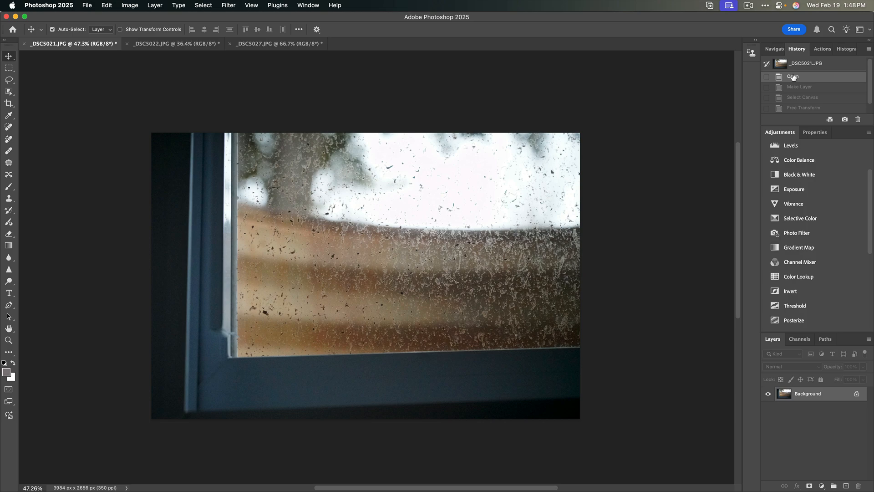
Start a Perspective Warp and fit its four-cornered plane to the edges of the window glass
{"action": "left_click", "coordinate": [108, 5]}
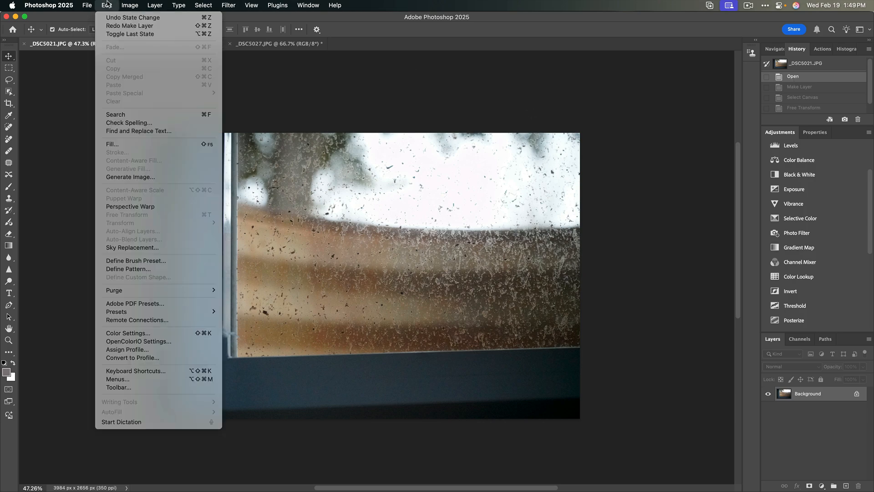
{"action": "left_click", "coordinate": [176, 207]}
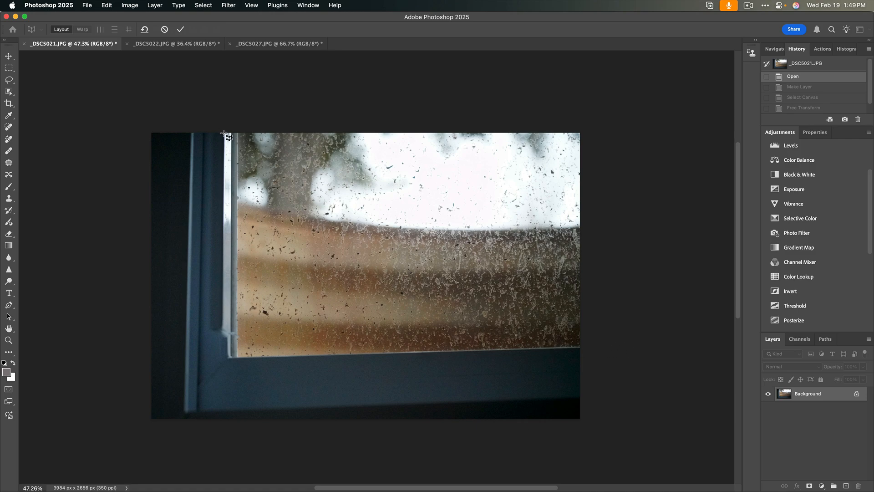
{"action": "left_click_drag", "start_coordinate": [223, 133], "coordinate": [310, 190]}
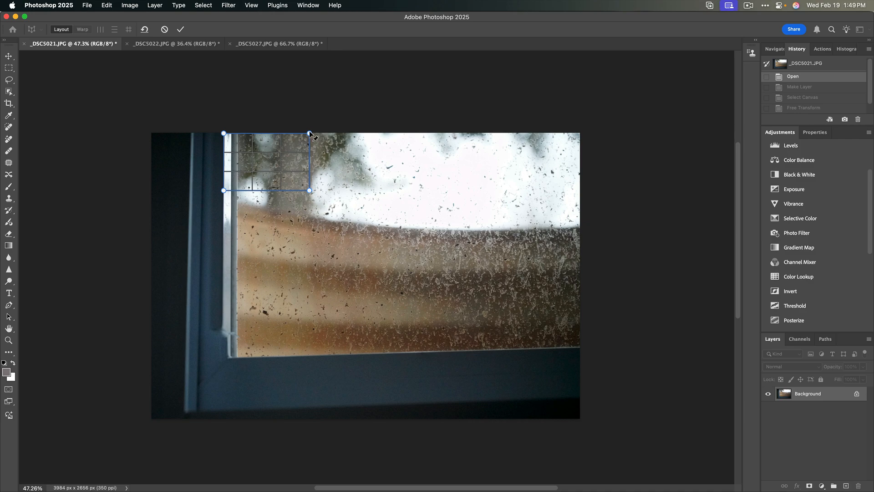
{"action": "left_click_drag", "start_coordinate": [309, 133], "coordinate": [579, 133]}
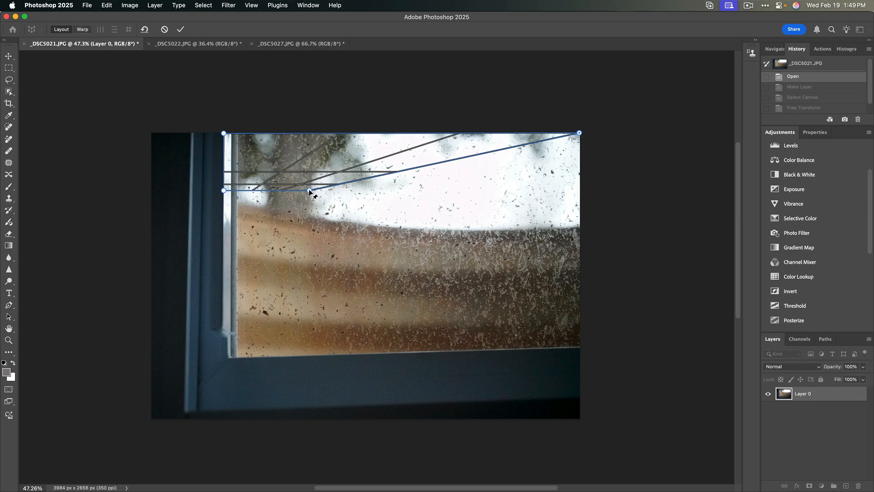
{"action": "left_click_drag", "start_coordinate": [309, 190], "coordinate": [580, 347]}
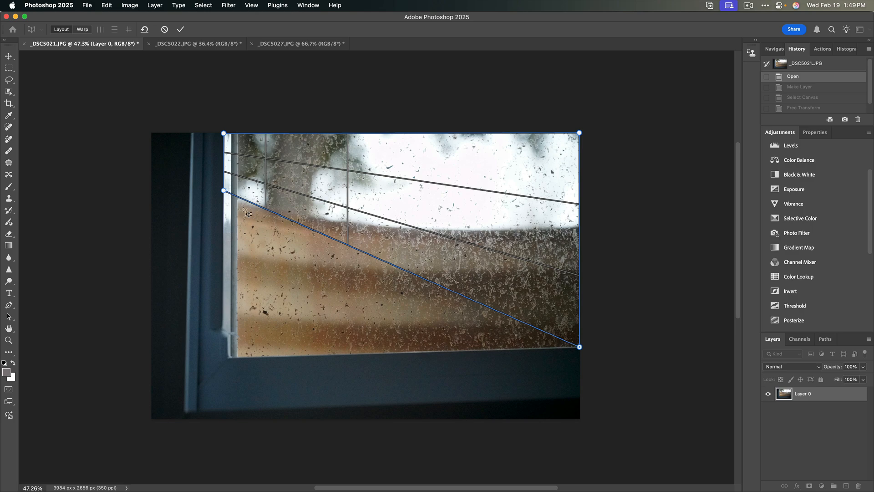
{"action": "left_click_drag", "start_coordinate": [223, 190], "coordinate": [221, 360]}
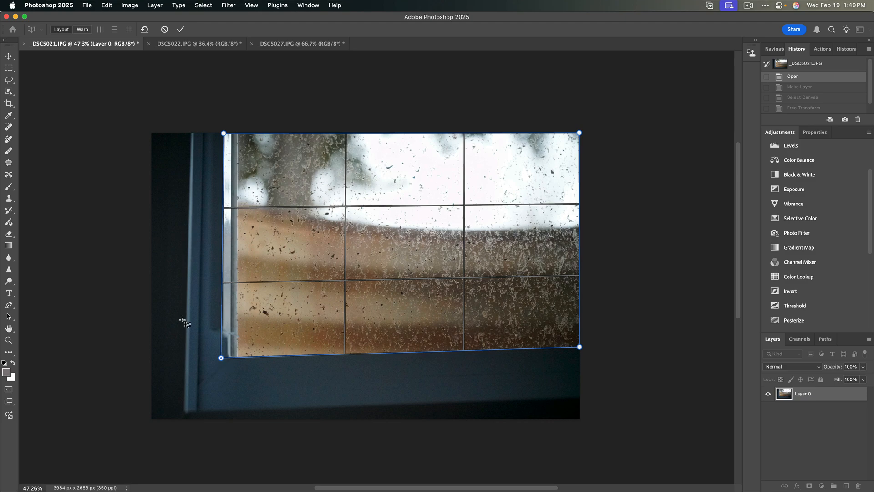
Using the grid as a guide, lower the Perspective Warp's lower-right pin until the window's bottom edge is level, and apply the warp
{"action": "key", "text": "super+apostrophe"}
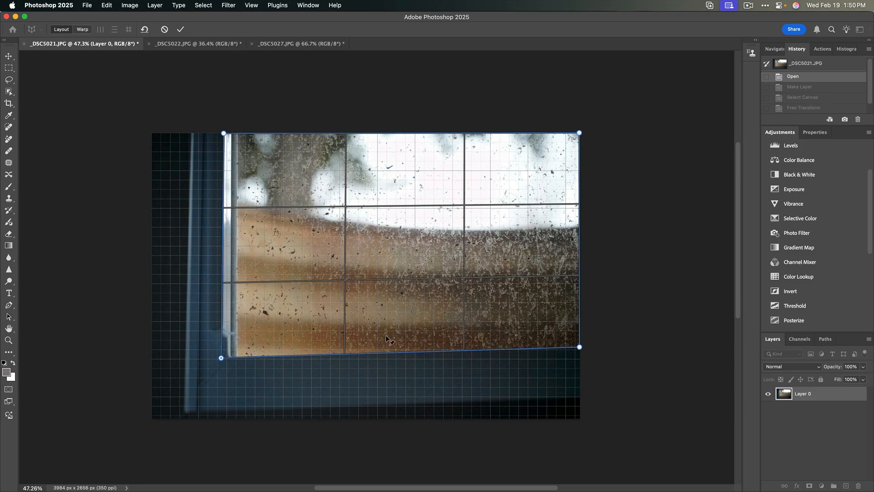
{"action": "key", "text": "Return"}
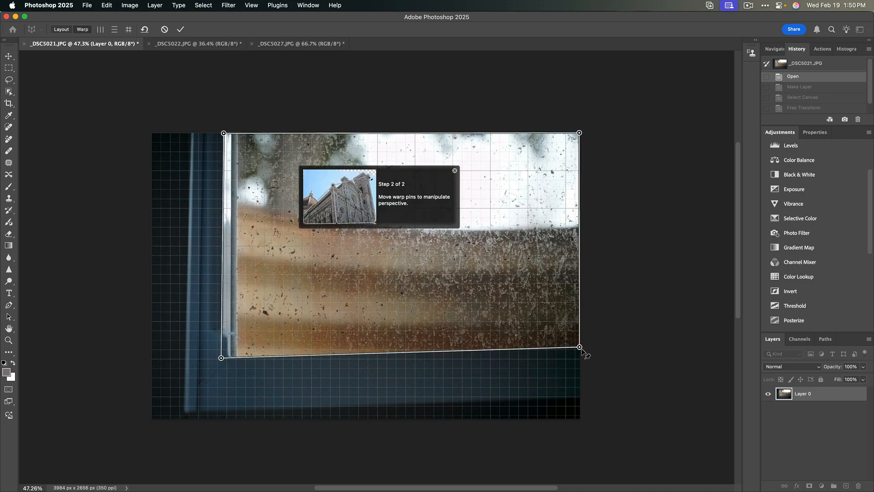
{"action": "left_click_drag", "start_coordinate": [581, 348], "coordinate": [580, 358]}
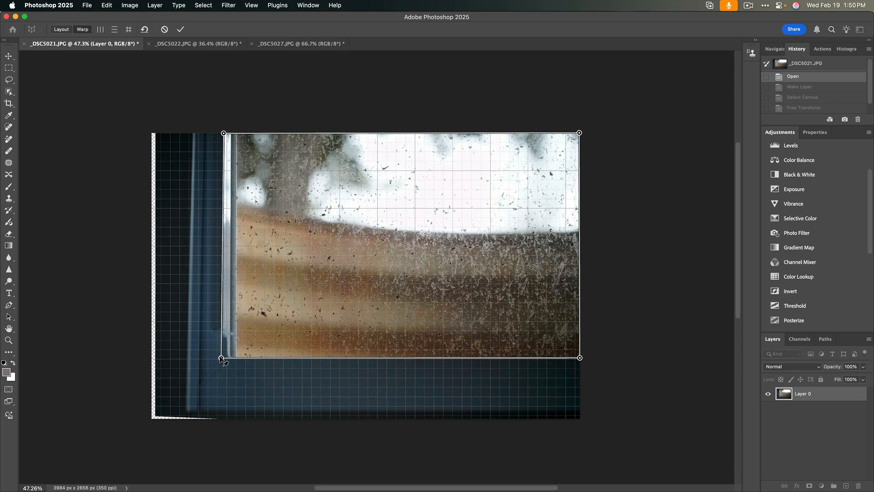
{"action": "key", "text": "Return"}
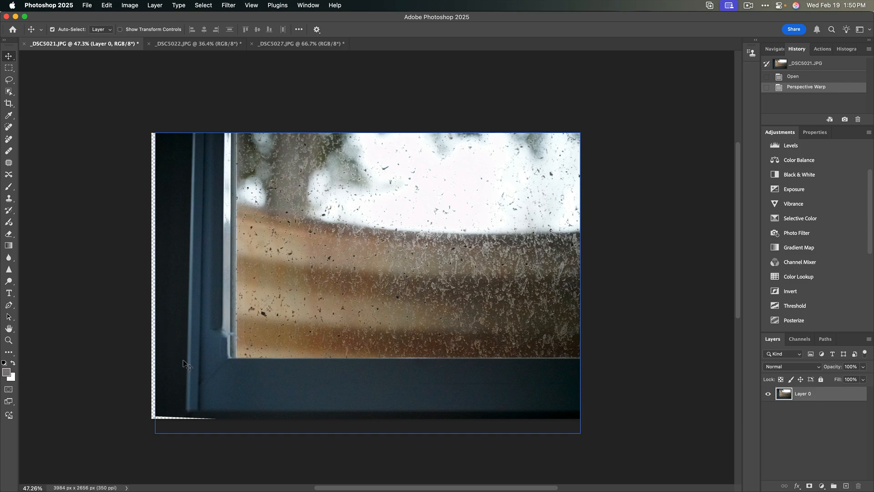
Crop the photo at its original ratio from the lower-left corner to about 3833 x 2556 px, removing the transparent edges
{"action": "left_click", "coordinate": [7, 104]}
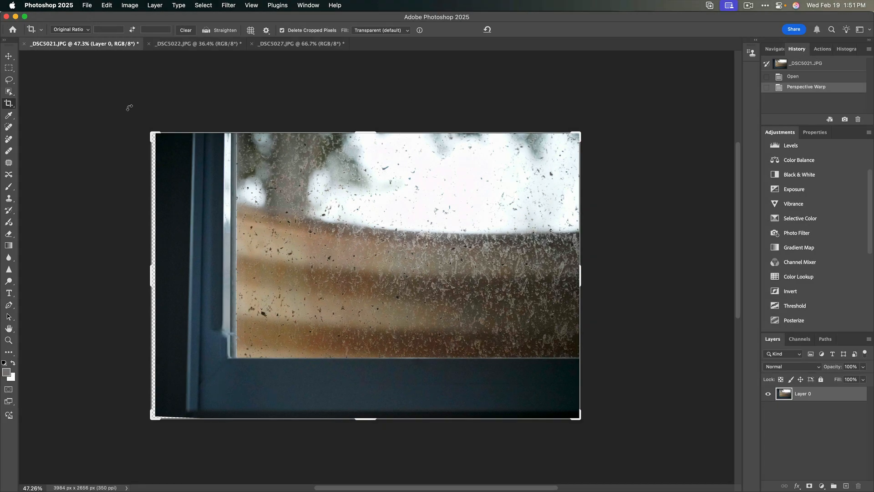
{"action": "left_click_drag", "start_coordinate": [162, 421], "coordinate": [154, 417]}
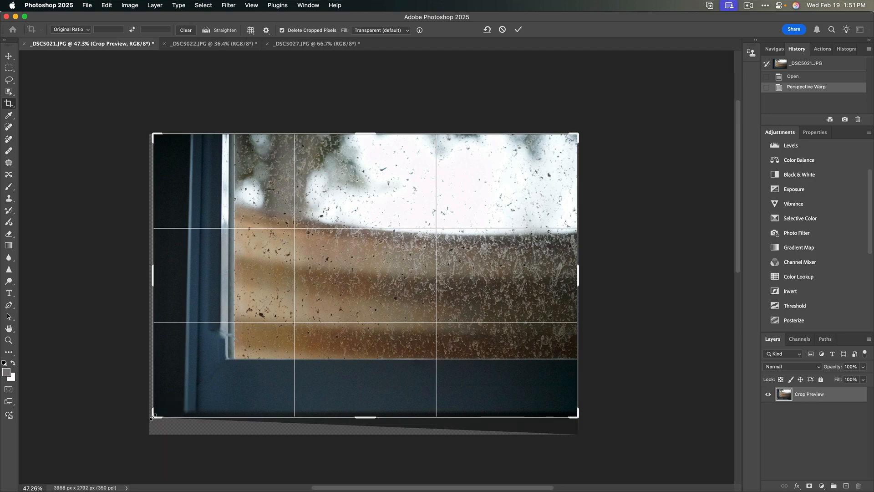
{"action": "left_click_drag", "start_coordinate": [152, 417], "coordinate": [158, 413]}
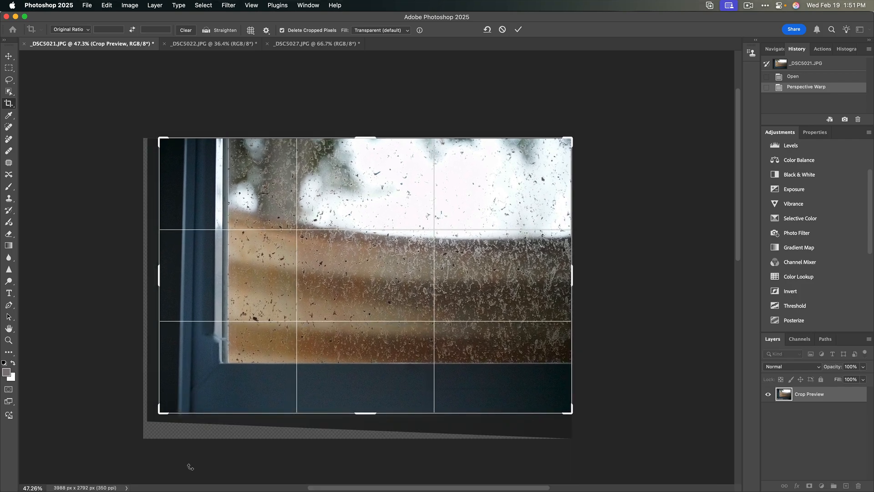
{"action": "key", "text": "Return"}
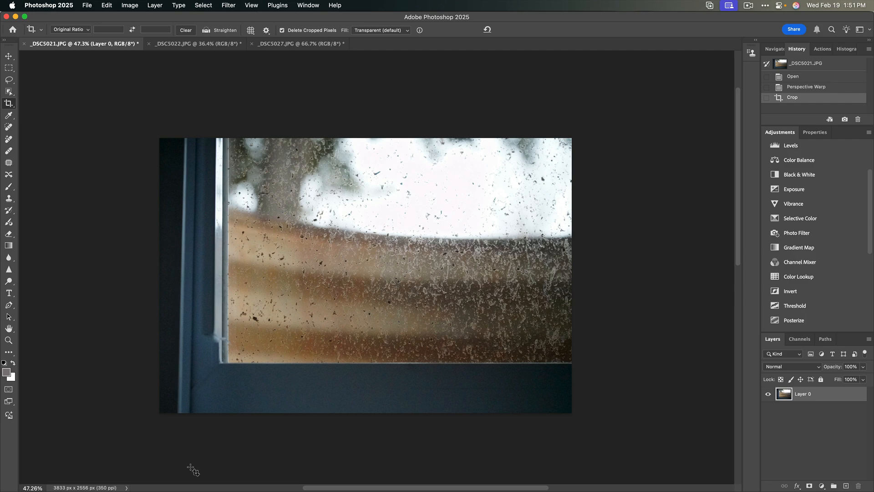
Select the whole canvas and try a Free Transform on the cropped photo
{"action": "key", "text": "super+a"}
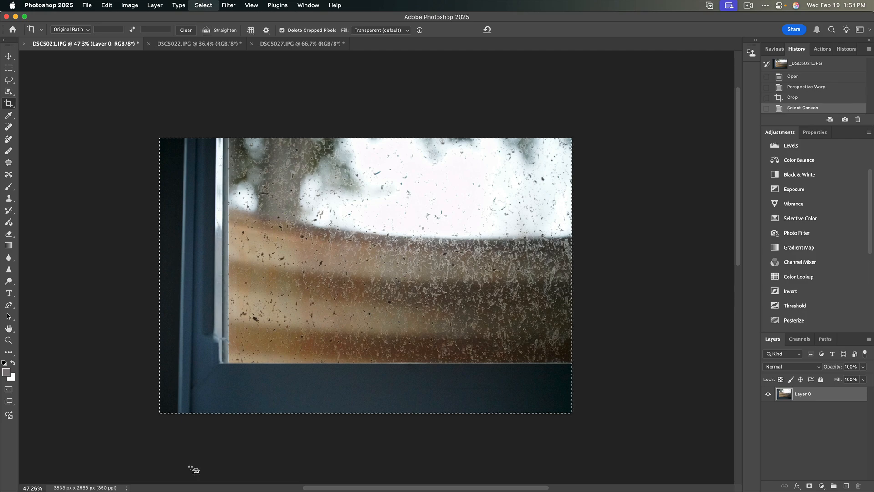
{"action": "left_click", "coordinate": [88, 6]}
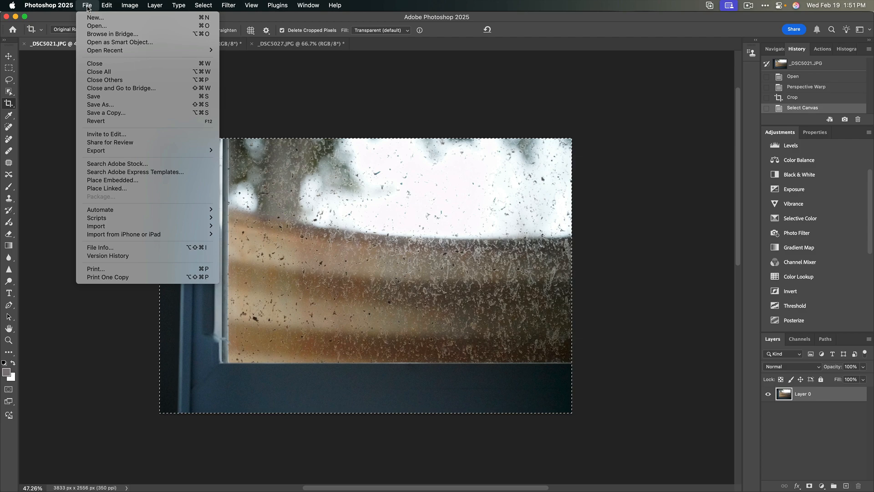
{"action": "mouse_move", "coordinate": [107, 5]}
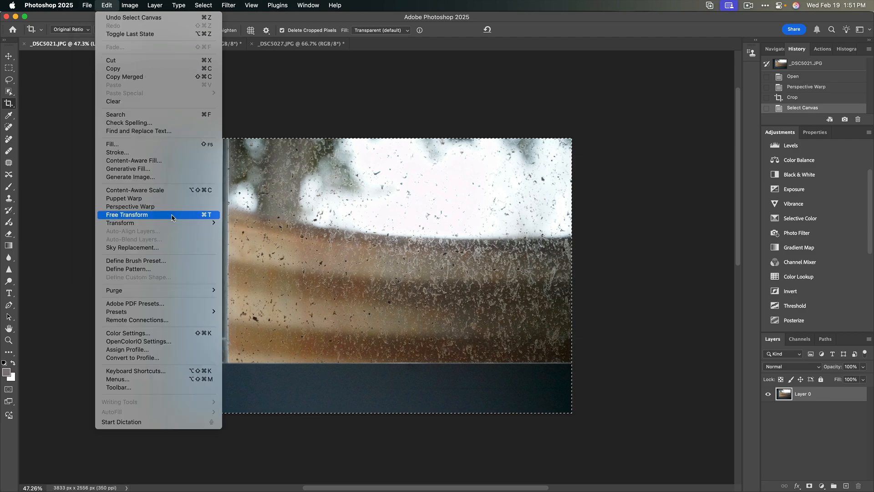
{"action": "left_click", "coordinate": [171, 219]}
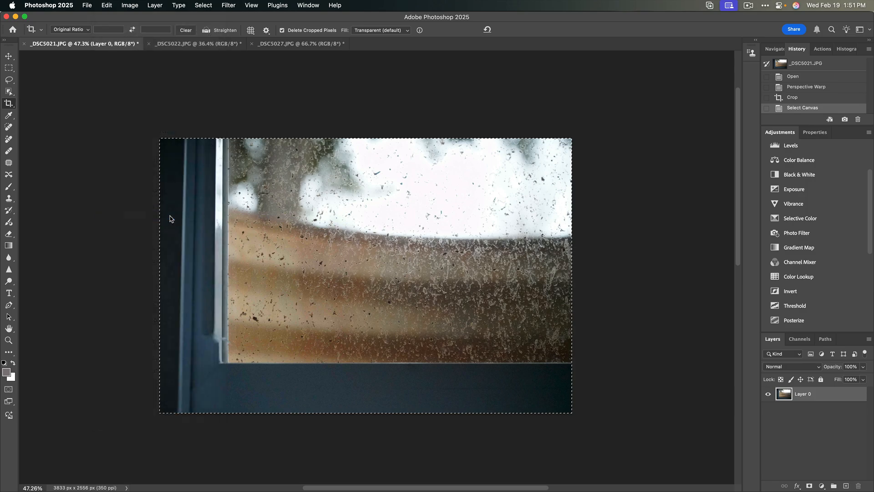
{"action": "left_click_drag", "start_coordinate": [583, 120], "coordinate": [425, 167]}
{"action": "key", "text": "Escape"}
{"action": "key", "text": "c"}
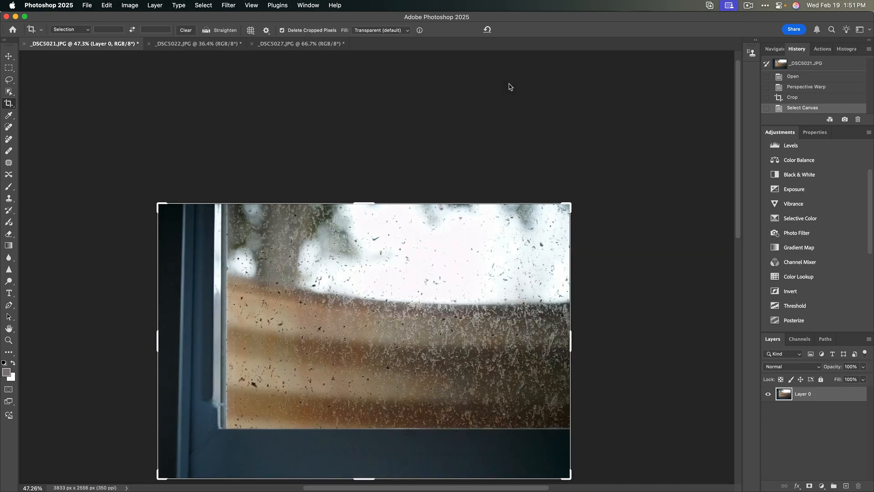
Try a horizontal Skew of about 23.22° on the selected photo by pulling its top edge sideways
{"action": "left_click", "coordinate": [111, 8]}
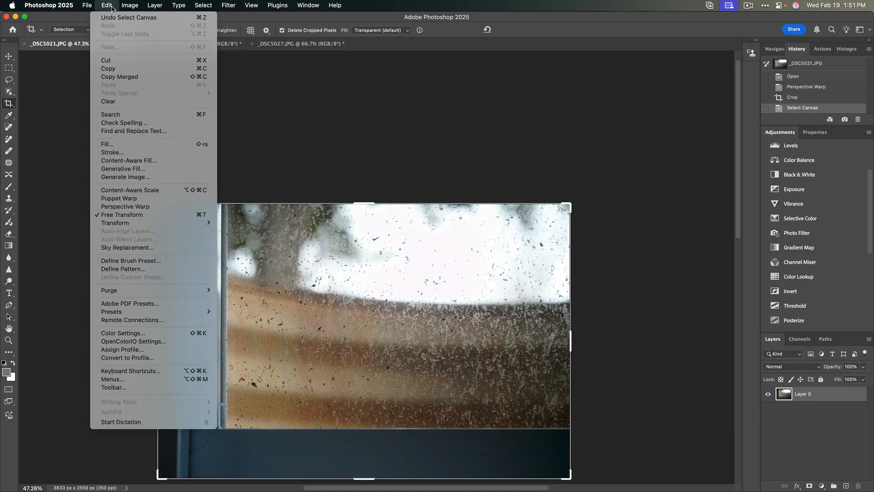
{"action": "mouse_move", "coordinate": [144, 226]}
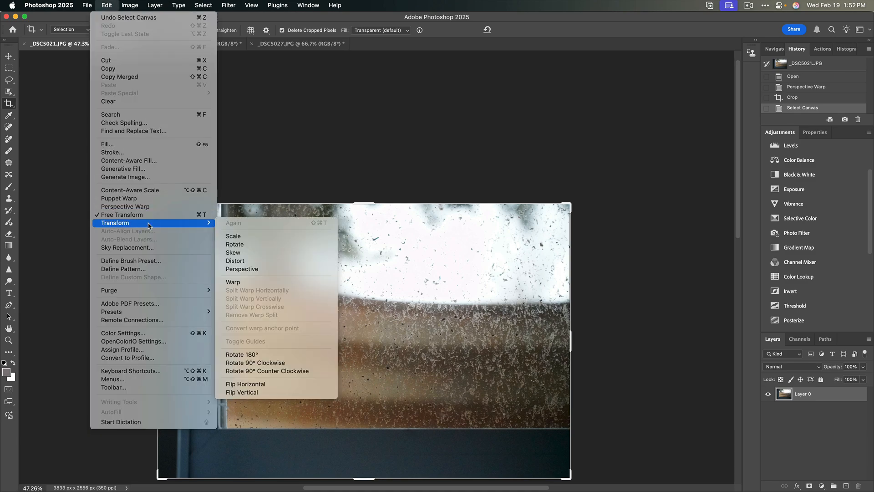
{"action": "left_click", "coordinate": [251, 254]}
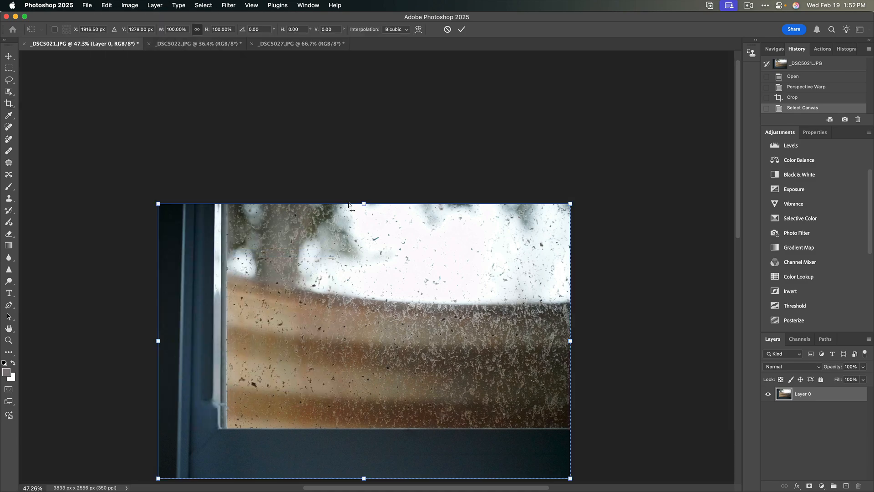
{"action": "left_click_drag", "start_coordinate": [367, 207], "coordinate": [246, 241]}
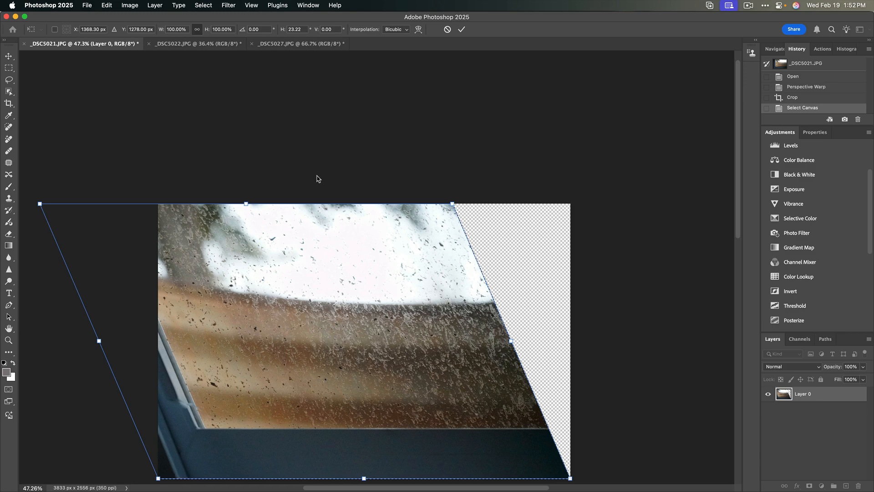
{"action": "scroll", "coordinate": [318, 178], "scroll_direction": "down", "scroll_amount": 3}
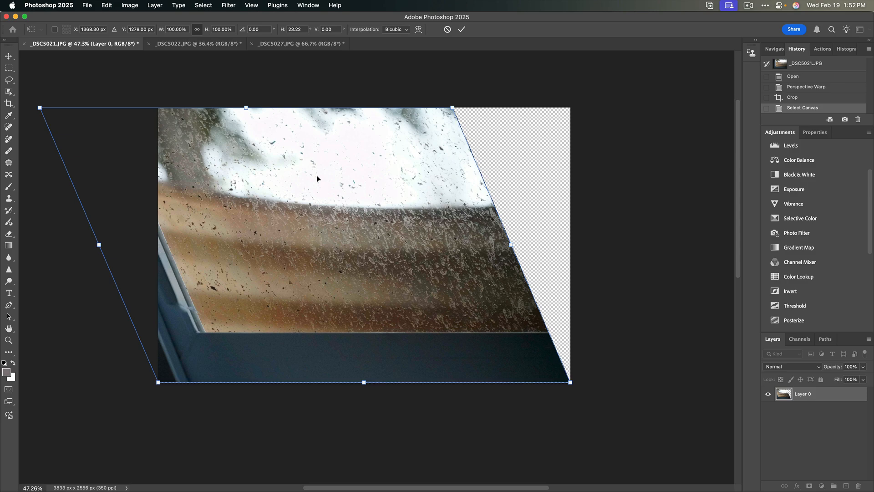
{"action": "key", "text": "Escape"}
{"action": "key", "text": "c"}
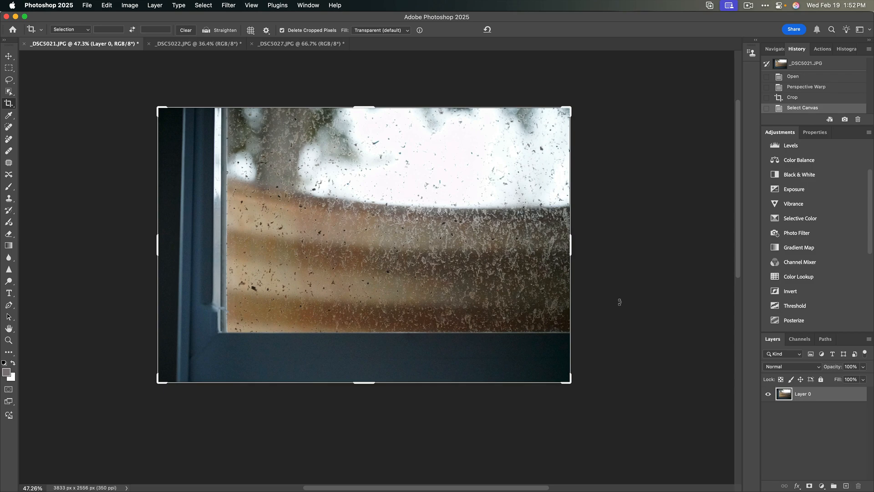
{"action": "left_click", "coordinate": [9, 56]}
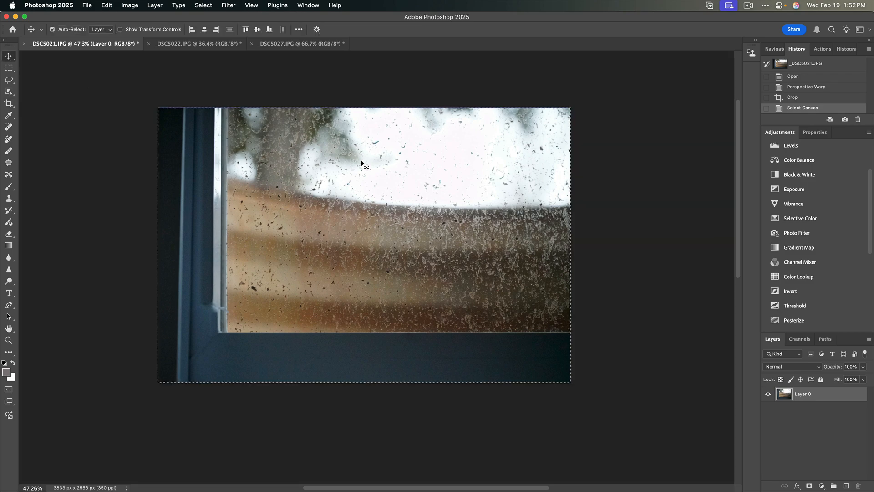
Examine the histogram of the corrected photo
{"action": "scroll", "coordinate": [373, 176], "scroll_direction": "left", "scroll_amount": 3}
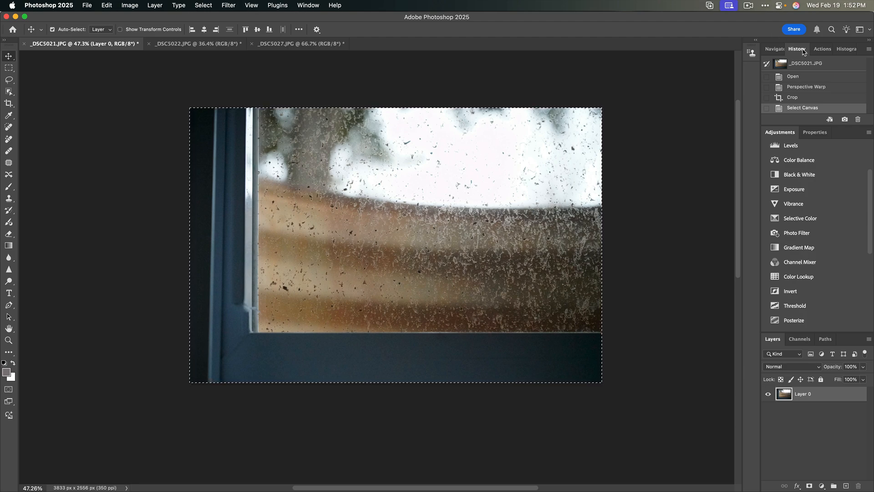
{"action": "left_click", "coordinate": [846, 50]}
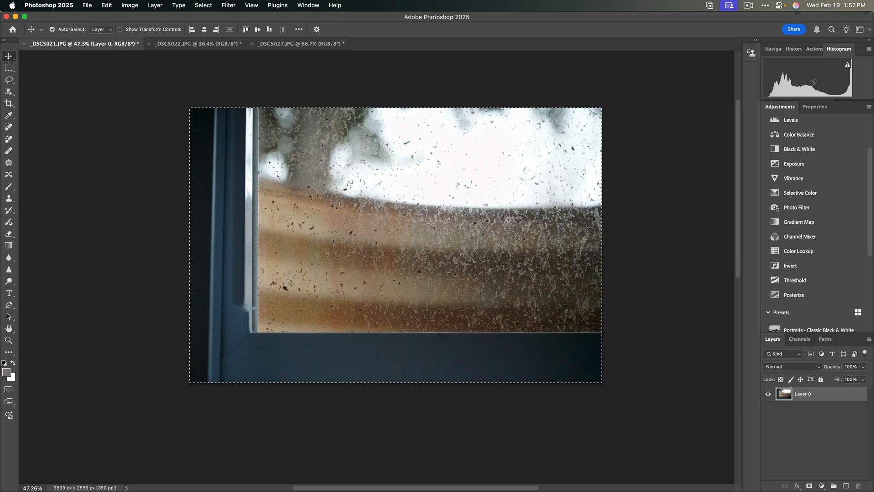
{"action": "scroll", "coordinate": [832, 92], "scroll_direction": "left", "scroll_amount": 3}
{"action": "scroll", "coordinate": [830, 92], "scroll_direction": "right", "scroll_amount": 2}
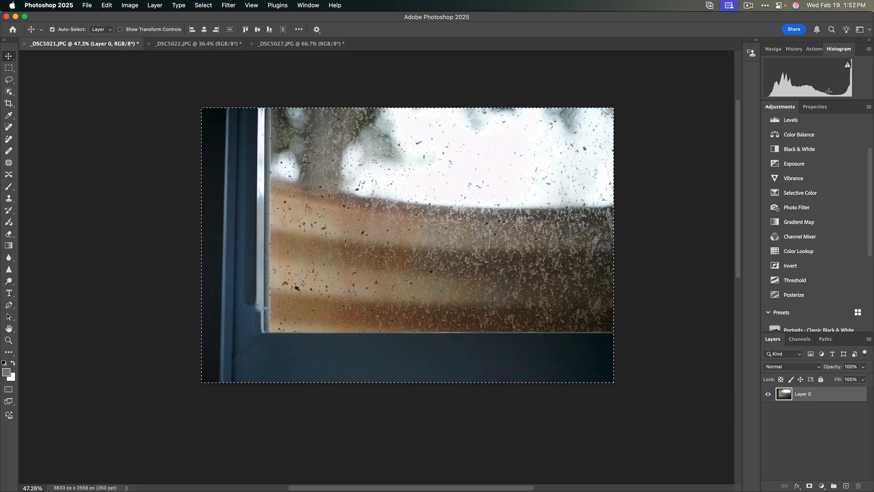
{"action": "scroll", "coordinate": [829, 92], "scroll_direction": "right", "scroll_amount": 1}
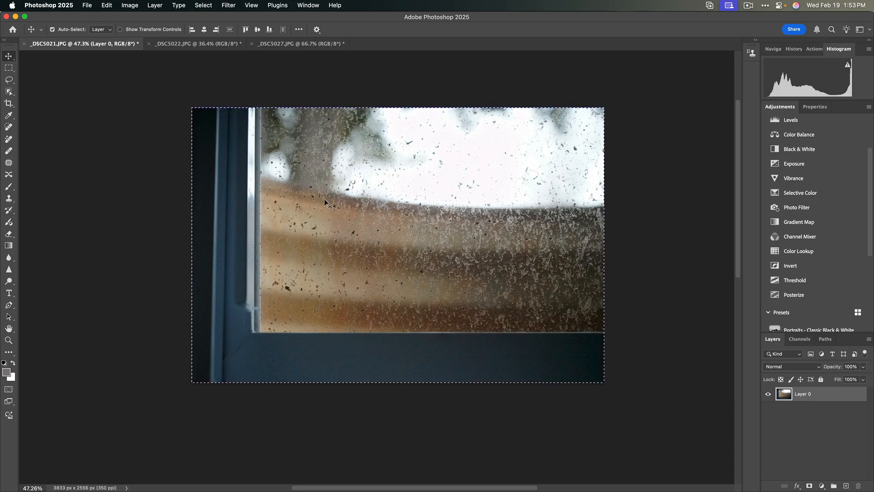
Convert the selected photo to black and white with the Default preset and show the history
{"action": "left_click", "coordinate": [130, 5]}
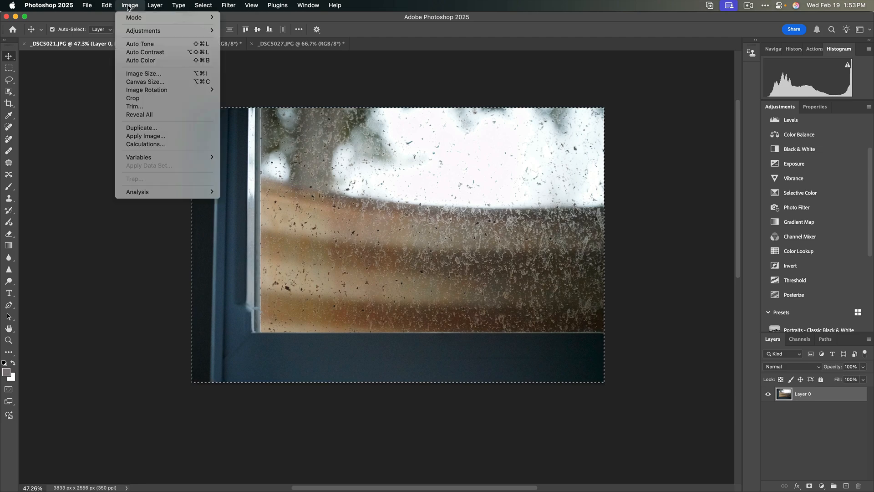
{"action": "mouse_move", "coordinate": [150, 31]}
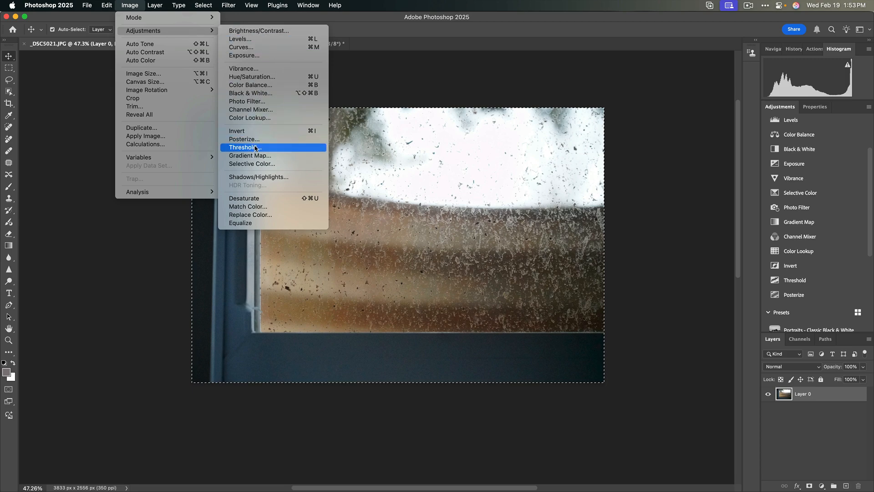
{"action": "left_click", "coordinate": [264, 93]}
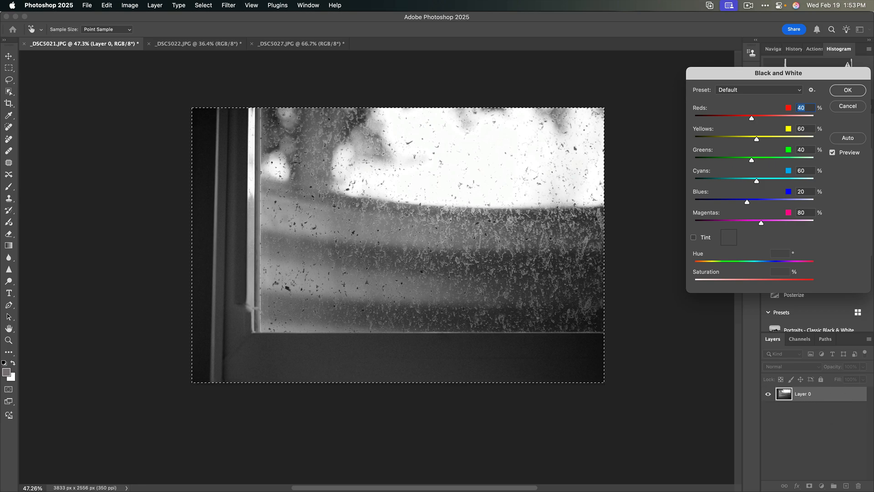
{"action": "left_click", "coordinate": [847, 94]}
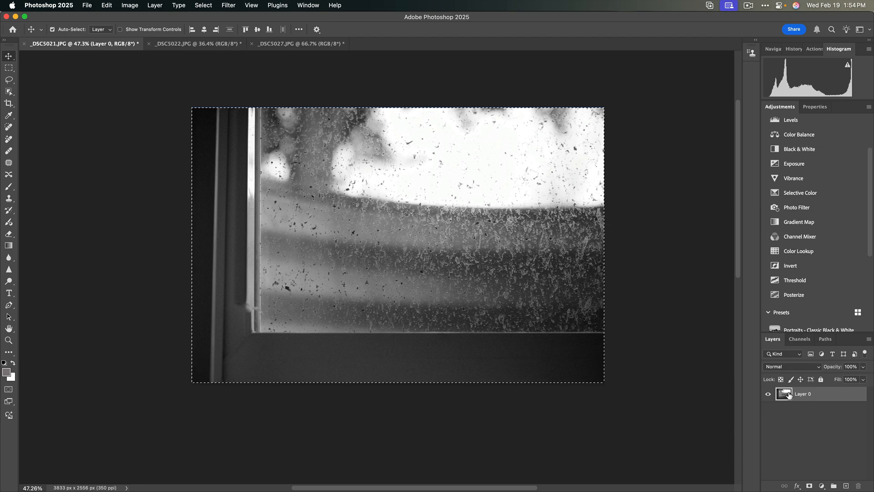
{"action": "left_click", "coordinate": [798, 49]}
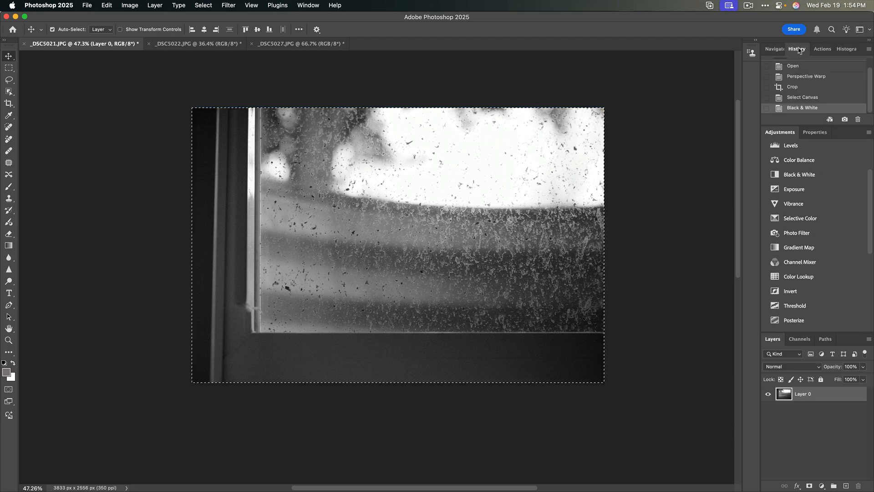
Revert the photo to the history state before the Black & White conversion and reselect Layer 0
{"action": "left_click", "coordinate": [819, 99]}
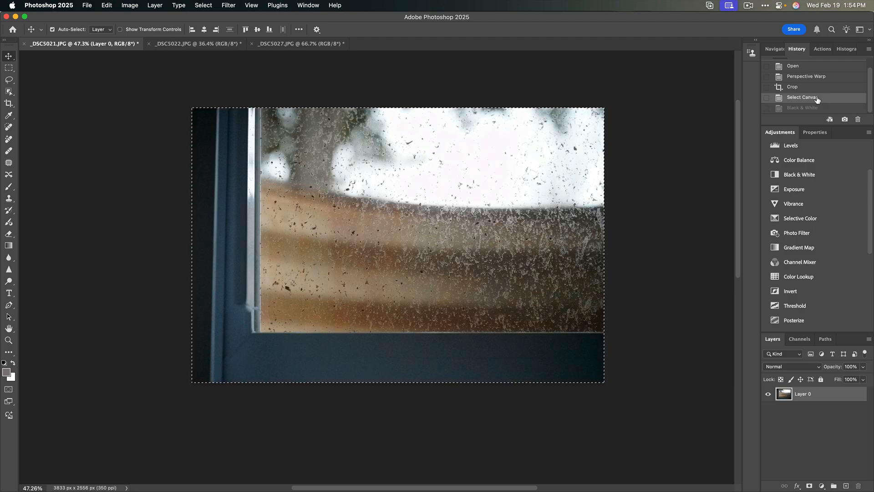
{"action": "left_click", "coordinate": [655, 136]}
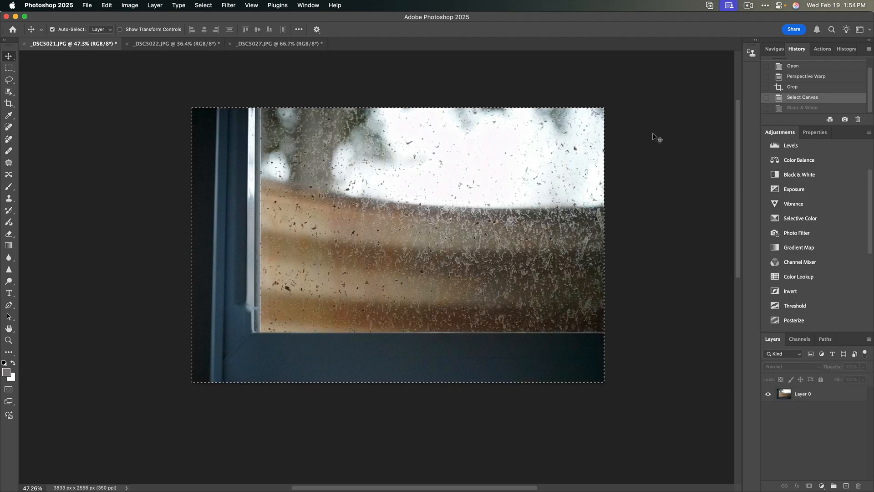
{"action": "left_click", "coordinate": [129, 5]}
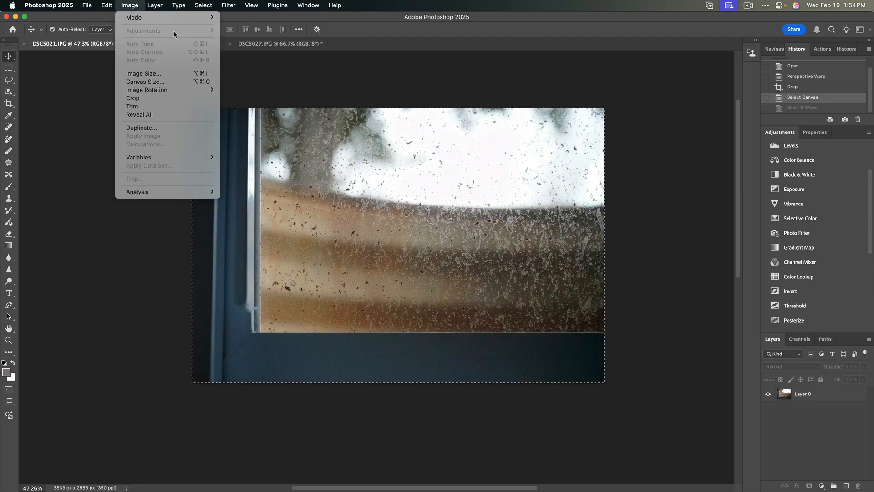
{"action": "left_click", "coordinate": [405, 56]}
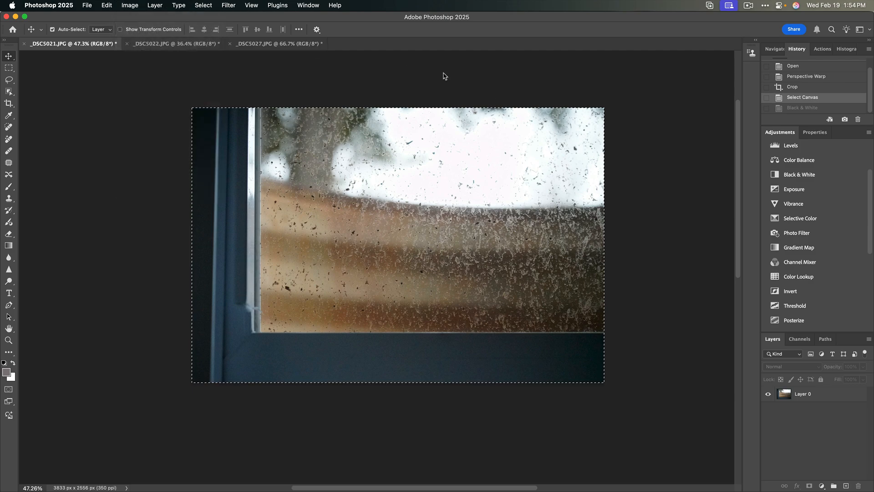
{"action": "left_click", "coordinate": [816, 397]}
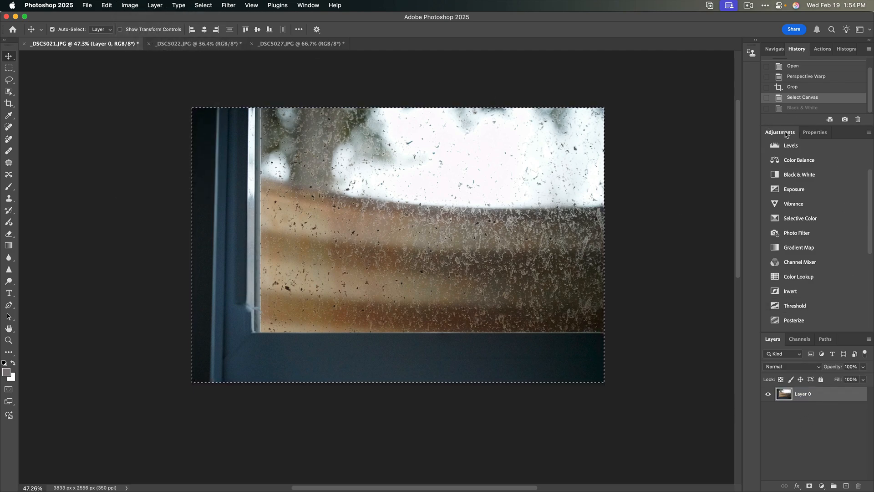
Hide the Adjustments panel and show it again
{"action": "left_click", "coordinate": [306, 5]}
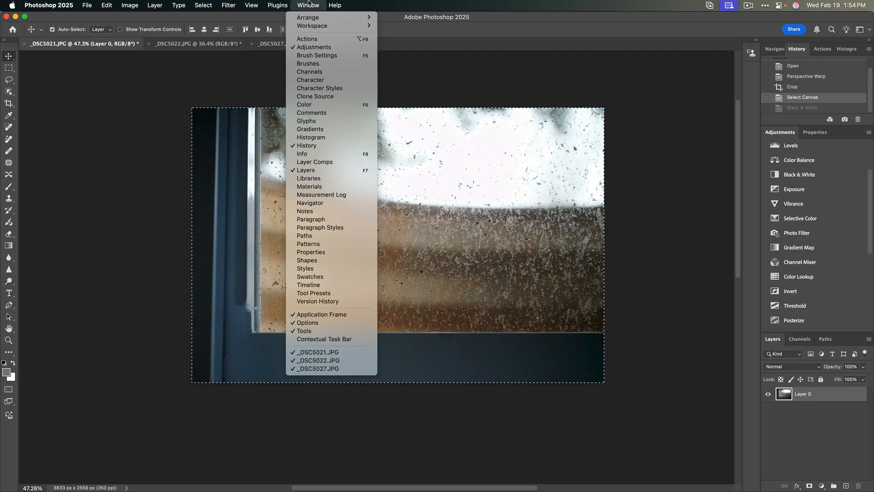
{"action": "left_click", "coordinate": [314, 47]}
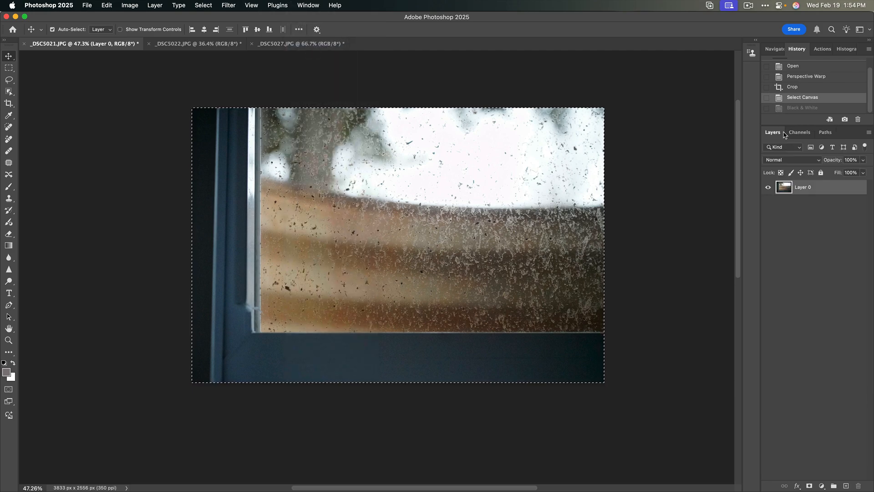
{"action": "left_click", "coordinate": [301, 6]}
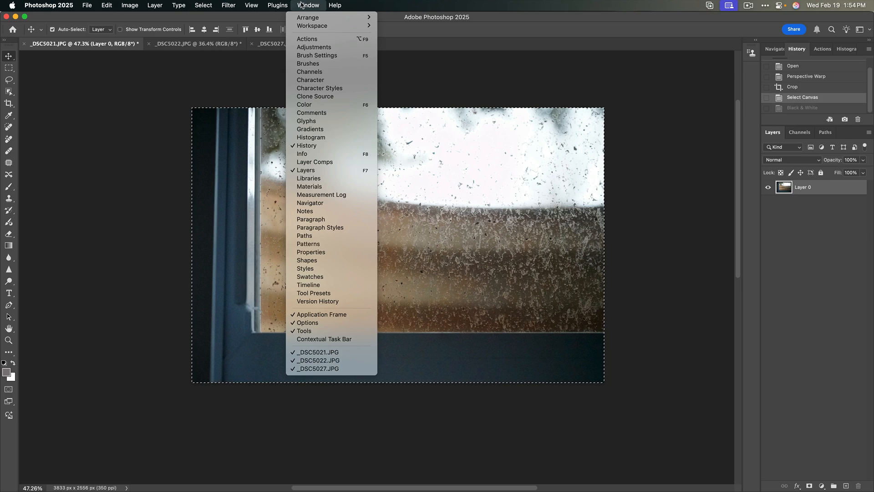
{"action": "left_click", "coordinate": [300, 47]}
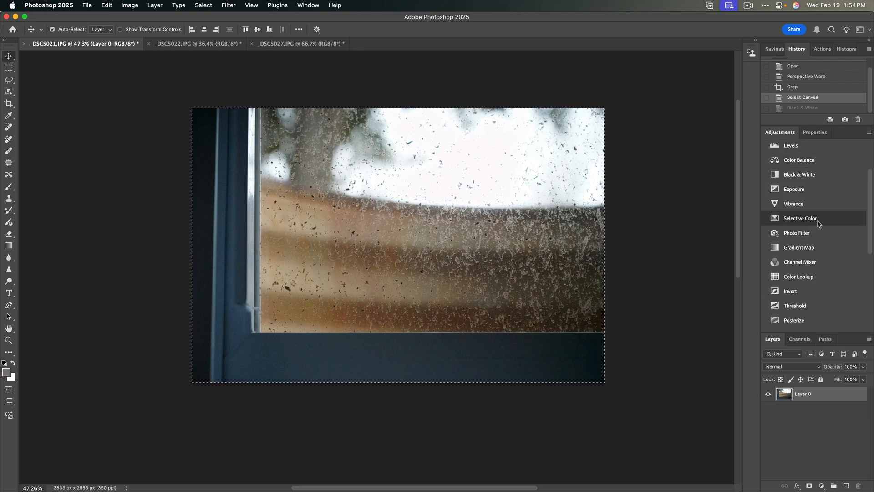
Add a Levels adjustment layer above the photo and make its adjustment, not its mask, active
{"action": "scroll", "coordinate": [817, 224], "scroll_direction": "up", "scroll_amount": 3}
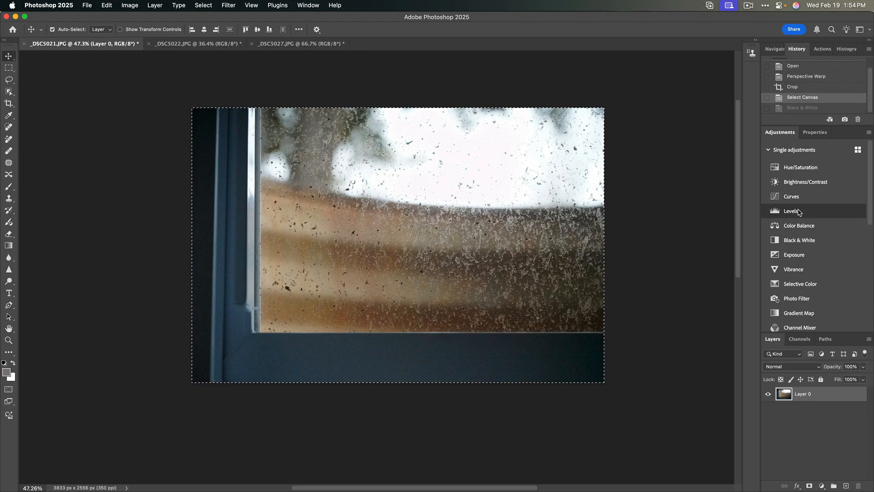
{"action": "left_click", "coordinate": [791, 210]}
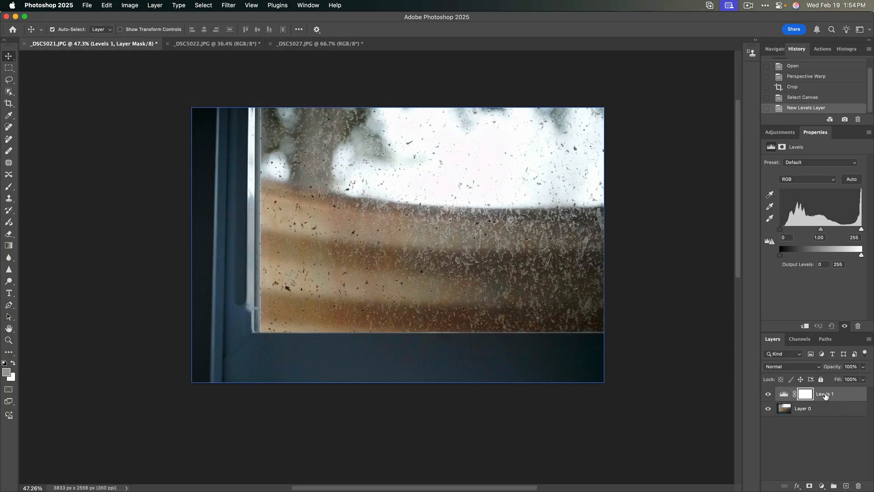
{"action": "left_click", "coordinate": [826, 395]}
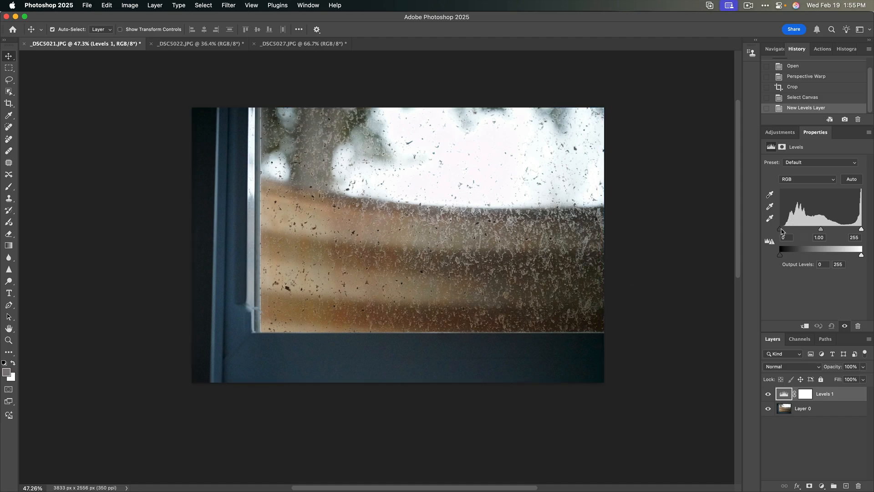
Try black input levels of 10 and 101 in the Levels adjustment, then bring the value back to 4
{"action": "left_click", "coordinate": [770, 218]}
{"action": "left_click_drag", "start_coordinate": [782, 232], "coordinate": [783, 231]}
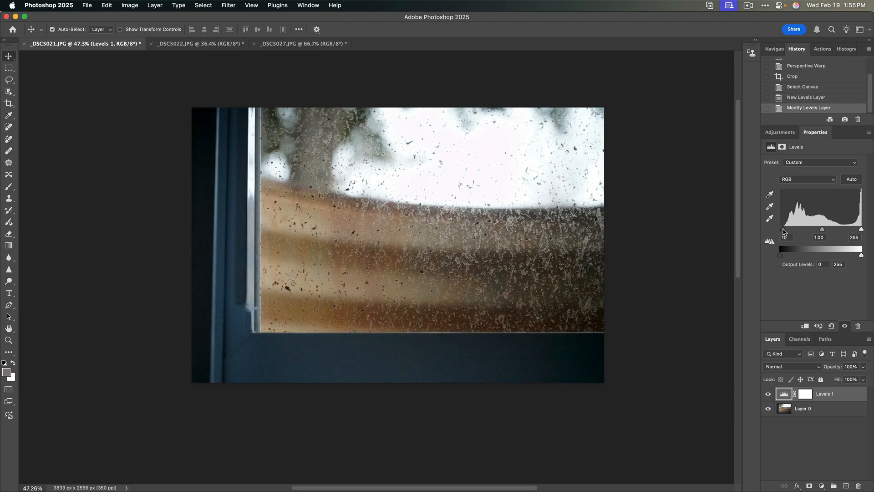
{"action": "left_click_drag", "start_coordinate": [781, 231], "coordinate": [812, 235]}
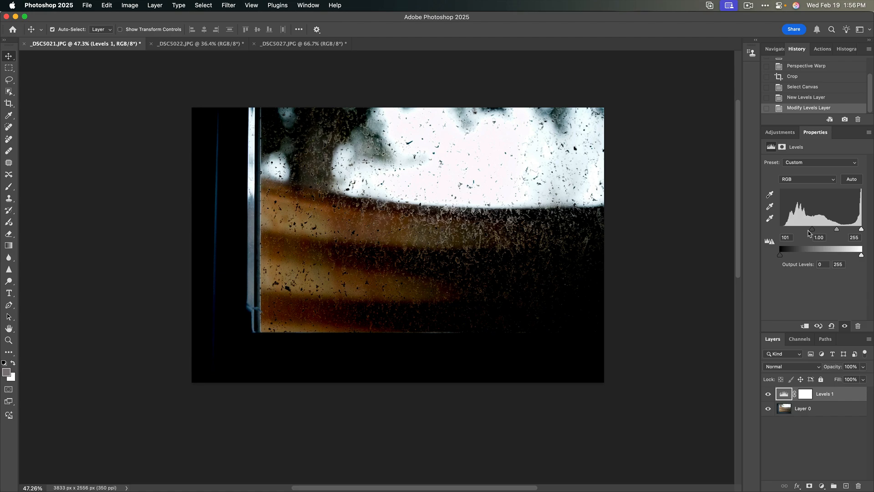
{"action": "left_click_drag", "start_coordinate": [814, 233], "coordinate": [782, 235]}
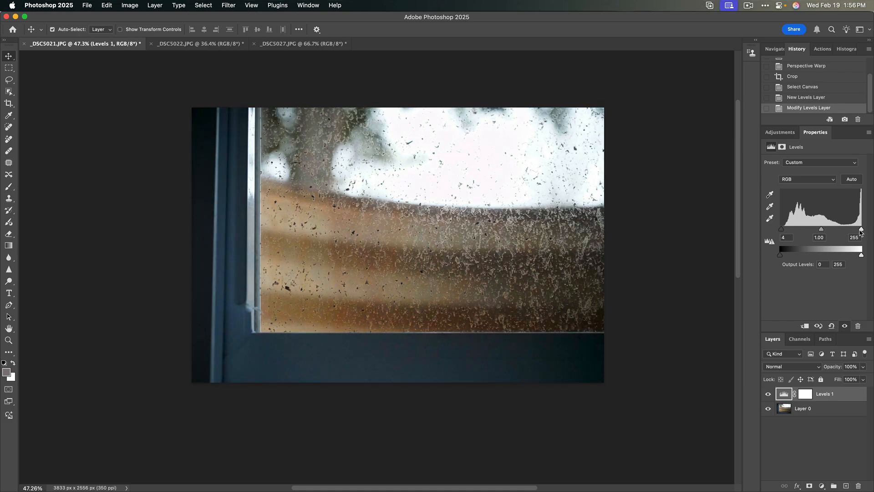
Try a white input level of 77 and a midtone value of 2.09, returning the white input to 255
{"action": "left_click_drag", "start_coordinate": [862, 232], "coordinate": [805, 231]}
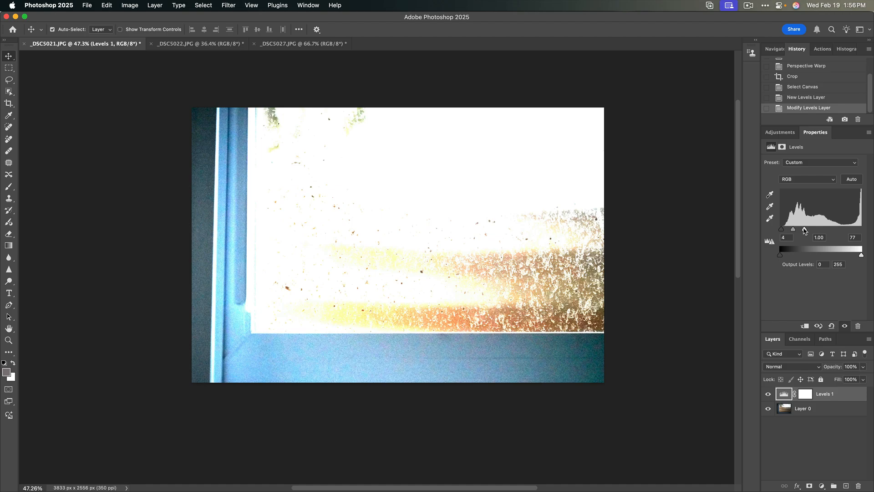
{"action": "mouse_move", "coordinate": [805, 231]}
{"action": "left_mouse_down"}
{"action": "mouse_move", "coordinate": [872, 233]}
{"action": "mouse_move", "coordinate": [822, 233]}
{"action": "left_mouse_up"}
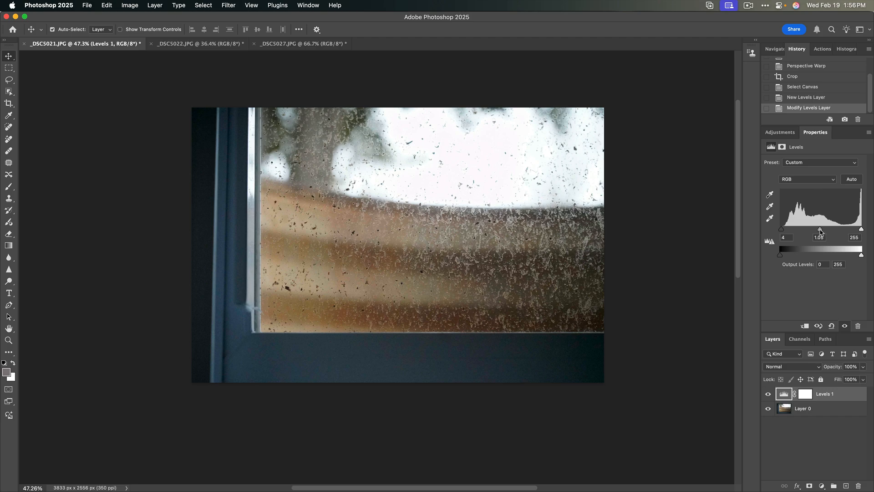
{"action": "left_click_drag", "start_coordinate": [820, 232], "coordinate": [801, 233]}
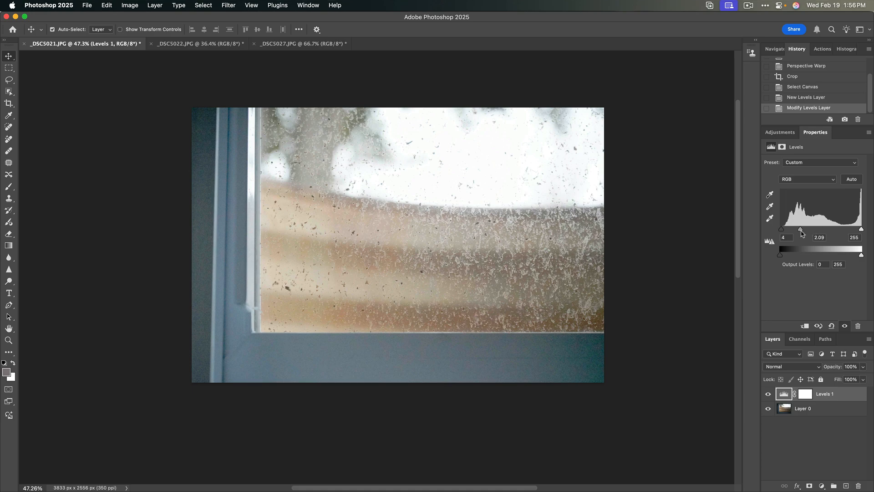
{"action": "left_click_drag", "start_coordinate": [802, 234], "coordinate": [821, 232]}
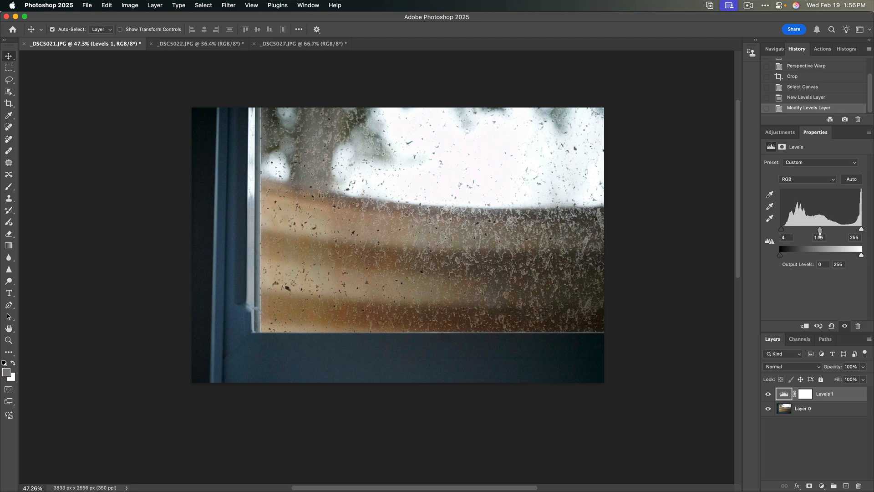
Set the Levels midtone to 1.01, the black input to 19 and the output white to 254
{"action": "left_click", "coordinate": [822, 237]}
{"action": "left_click_drag", "start_coordinate": [821, 230], "coordinate": [822, 231]}
{"action": "left_click", "coordinate": [787, 238]}
{"action": "type", "text": "0"}
{"action": "key", "text": "Return"}
{"action": "left_click", "coordinate": [851, 179]}
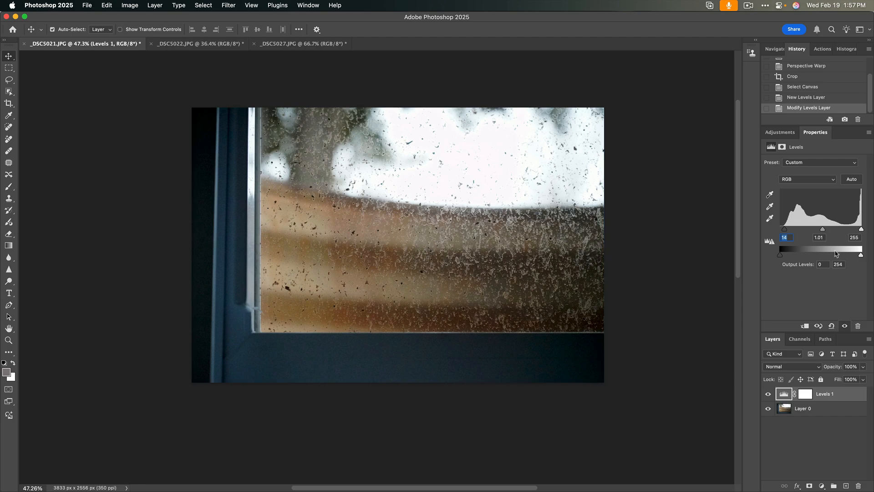
{"action": "left_click_drag", "start_coordinate": [861, 229], "coordinate": [866, 230]}
{"action": "left_click_drag", "start_coordinate": [785, 229], "coordinate": [786, 232]}
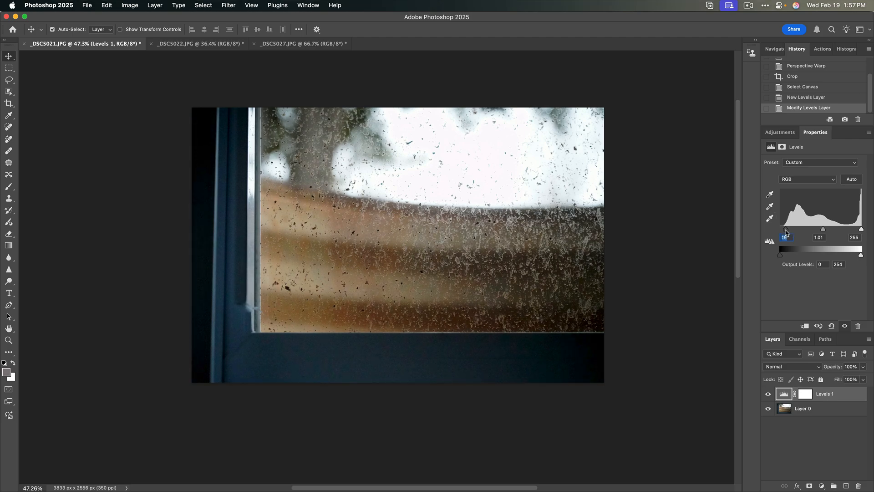
Add a Levels adjustment layer to _DSC5027.JPG and set its white input level to 242
{"action": "left_click", "coordinate": [203, 44]}
{"action": "left_click", "coordinate": [294, 44]}
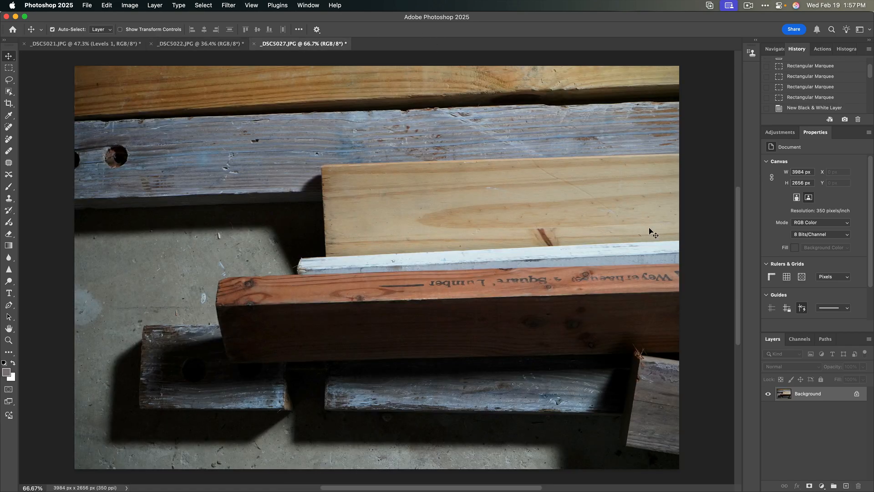
{"action": "left_click", "coordinate": [779, 132]}
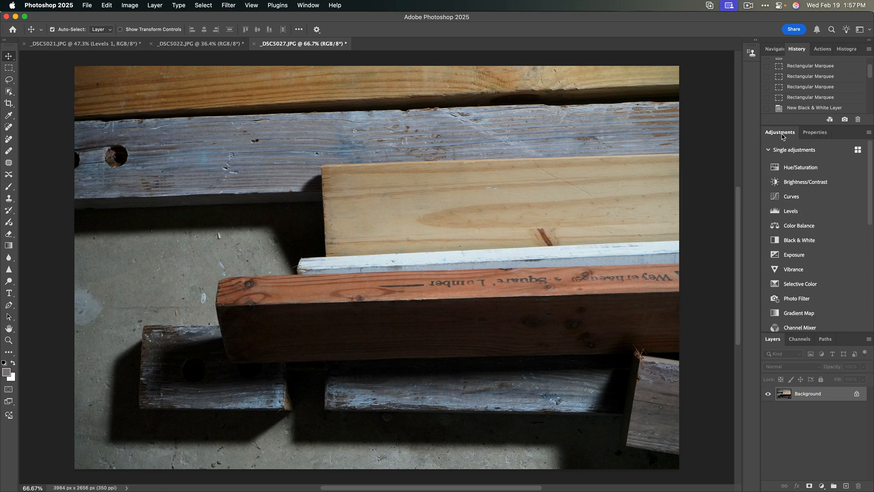
{"action": "left_click", "coordinate": [795, 212]}
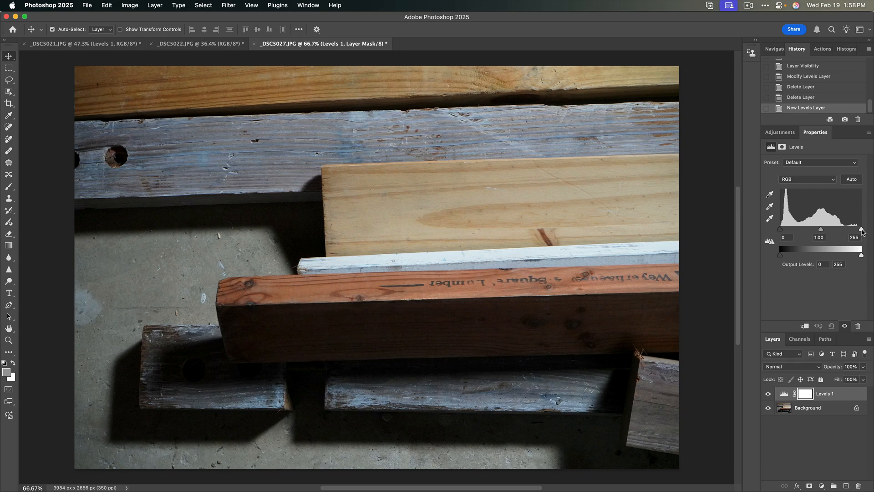
{"action": "left_click_drag", "start_coordinate": [862, 230], "coordinate": [858, 232]}
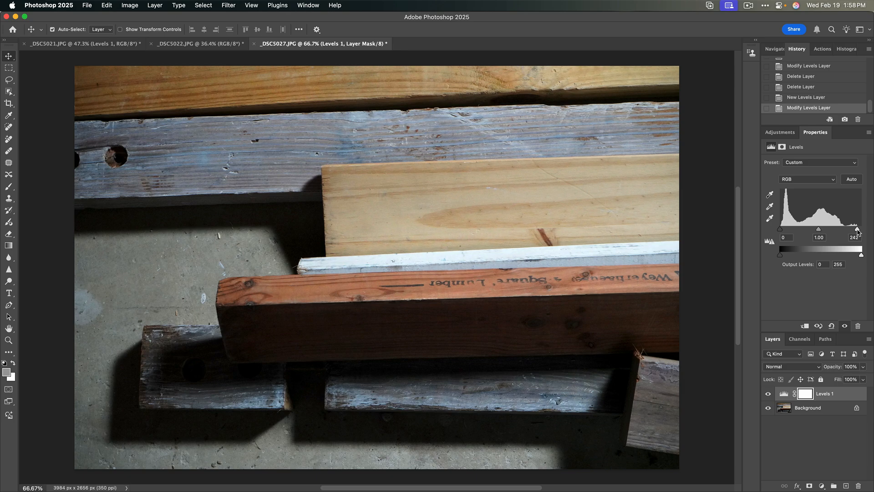
Fine-tune the black and white input levels of the _DSC5027.JPG Levels adjustment
{"action": "left_click", "coordinate": [769, 218]}
{"action": "mouse_move", "coordinate": [781, 231]}
{"action": "left_mouse_down"}
{"action": "mouse_move", "coordinate": [794, 233]}
{"action": "mouse_move", "coordinate": [779, 231]}
{"action": "left_mouse_up"}
{"action": "left_click_drag", "start_coordinate": [779, 231], "coordinate": [782, 230]}
{"action": "mouse_move", "coordinate": [858, 232]}
{"action": "left_mouse_down"}
{"action": "mouse_move", "coordinate": [846, 231]}
{"action": "mouse_move", "coordinate": [866, 233]}
{"action": "mouse_move", "coordinate": [859, 232]}
{"action": "left_mouse_up"}
Unlock the Background layer of _DSC5022.JPG and select the whole canvas
{"action": "left_click", "coordinate": [95, 42]}
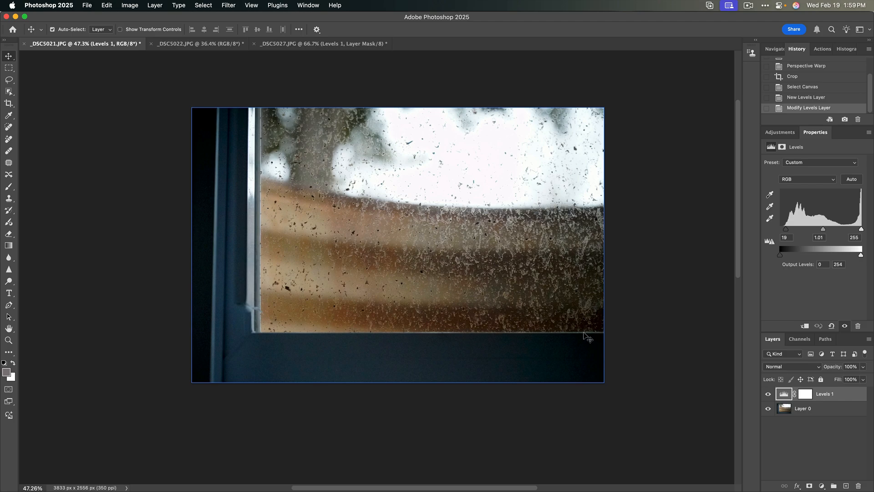
{"action": "left_click", "coordinate": [197, 44]}
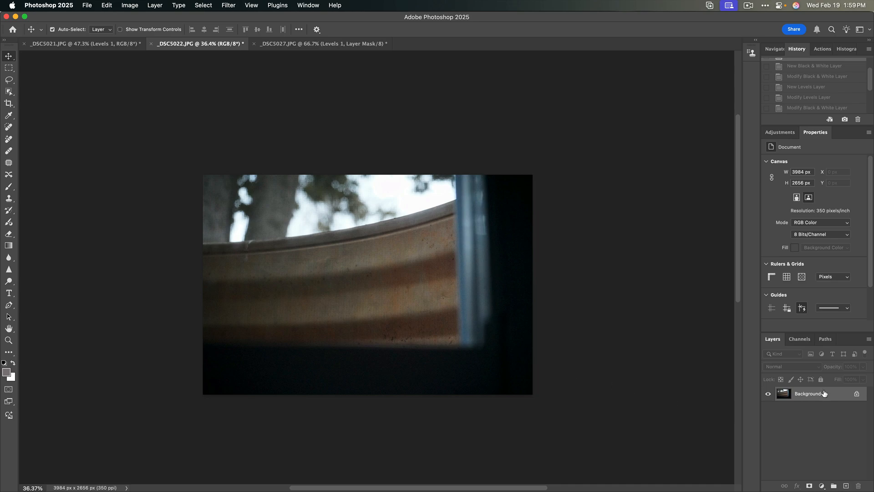
{"action": "left_click", "coordinate": [856, 394]}
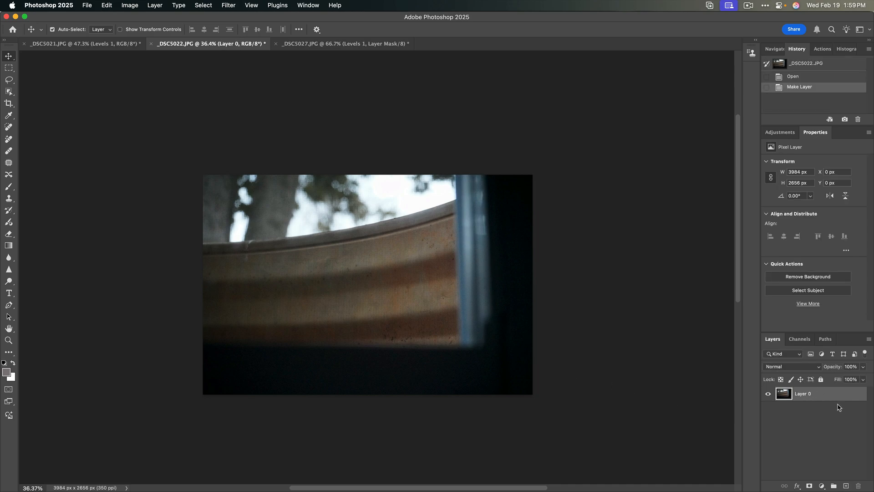
{"action": "key", "text": "super+a"}
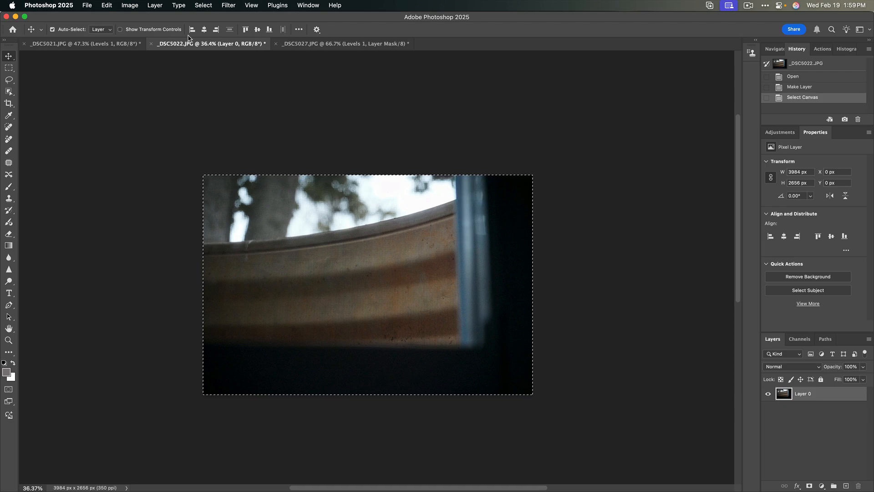
Distort _DSC5022.JPG against a grid, pulling the lower-left corner slightly down and the upper-right corner slightly up and outward
{"action": "left_click", "coordinate": [87, 6]}
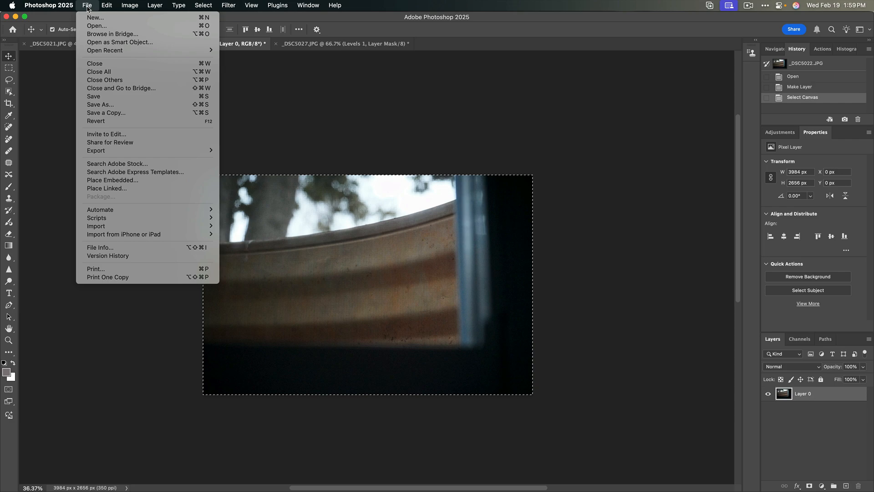
{"action": "mouse_move", "coordinate": [107, 5]}
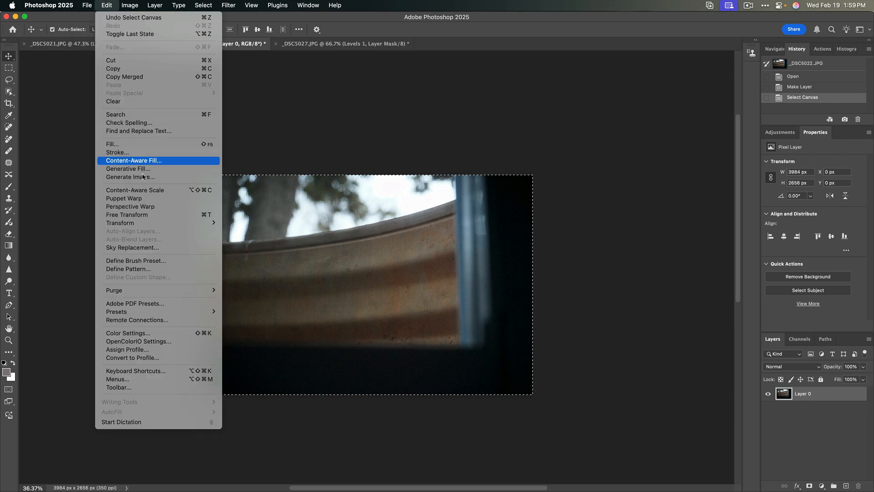
{"action": "mouse_move", "coordinate": [157, 224]}
{"action": "left_click", "coordinate": [259, 259]}
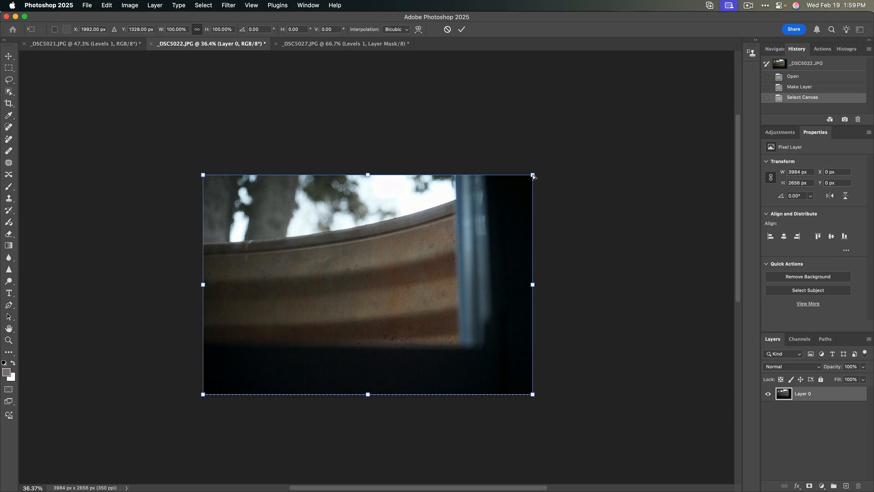
{"action": "key", "text": "super+apostrophe"}
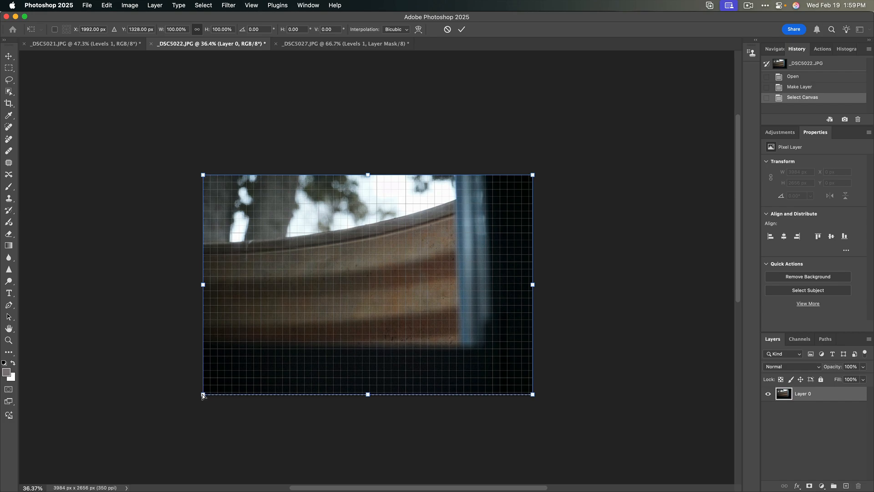
{"action": "left_click_drag", "start_coordinate": [203, 395], "coordinate": [202, 401]}
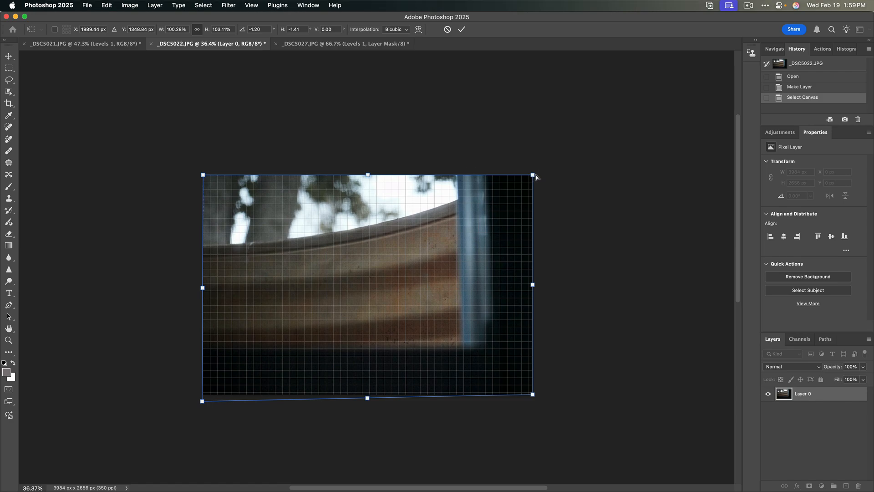
{"action": "left_click_drag", "start_coordinate": [536, 177], "coordinate": [542, 173]}
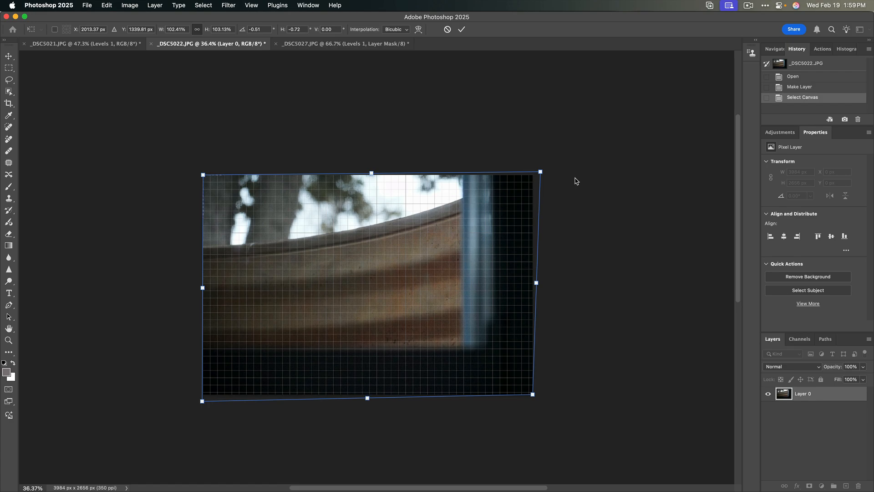
{"action": "key", "text": "Return"}
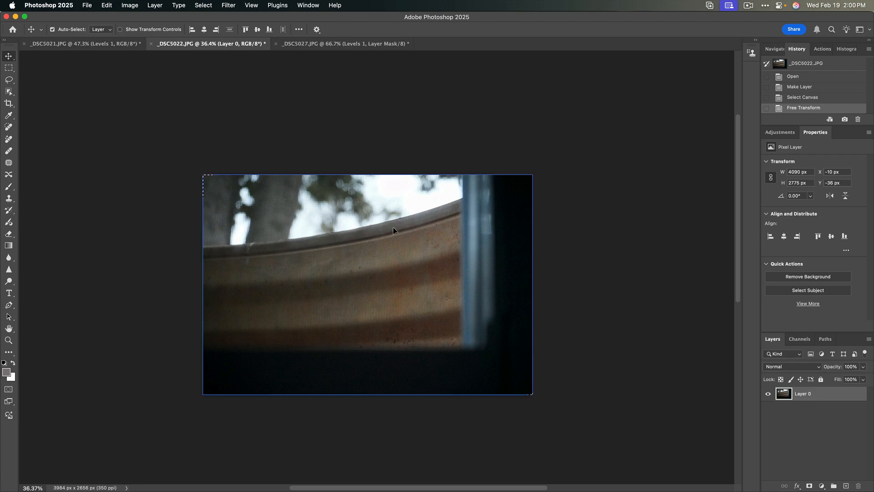
Compare the _DSC5021.JPG and _DSC5027.JPG photos with _DSC5022.JPG, and return to _DSC5022.JPG
{"action": "left_click", "coordinate": [71, 46]}
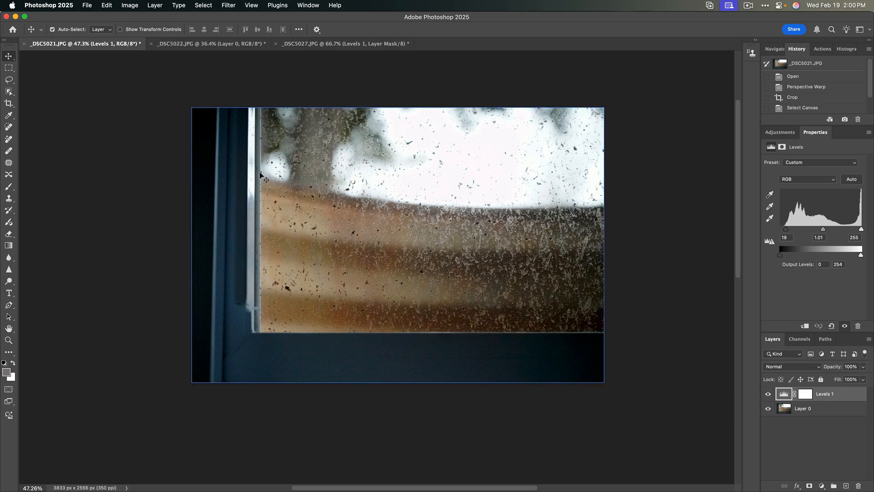
{"action": "left_click", "coordinate": [221, 48]}
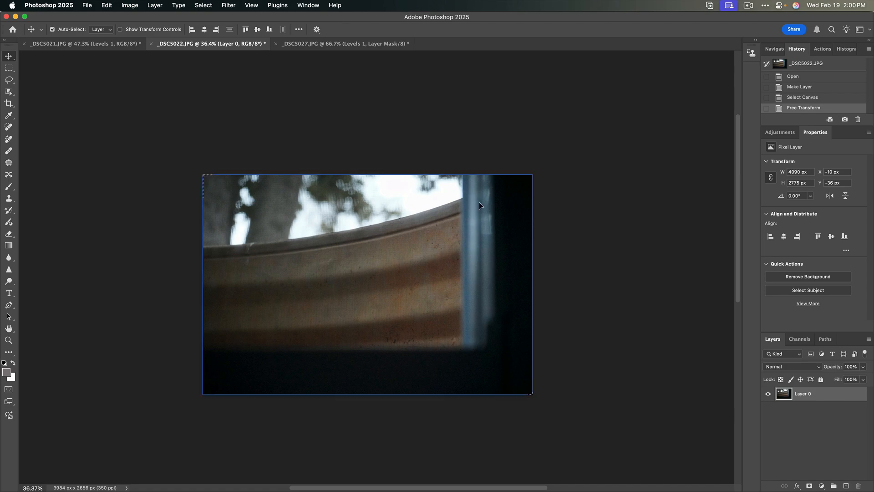
{"action": "left_click", "coordinate": [86, 44]}
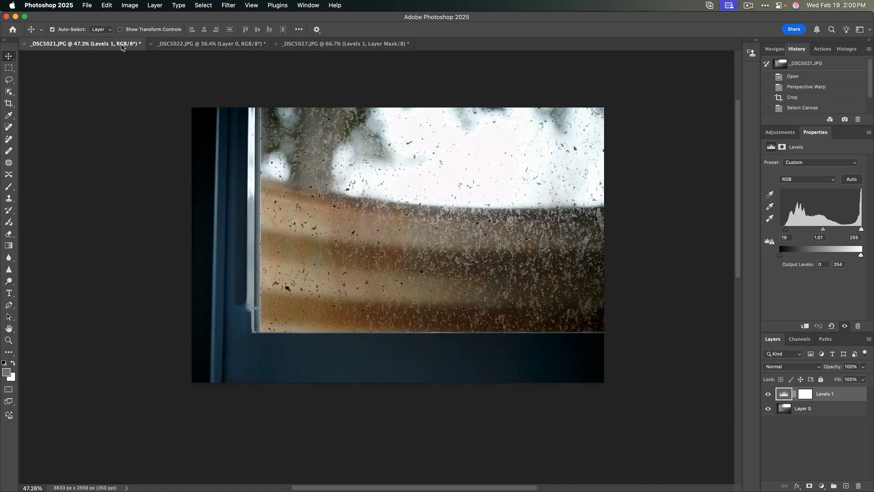
{"action": "left_click", "coordinate": [317, 44]}
{"action": "left_click", "coordinate": [230, 43]}
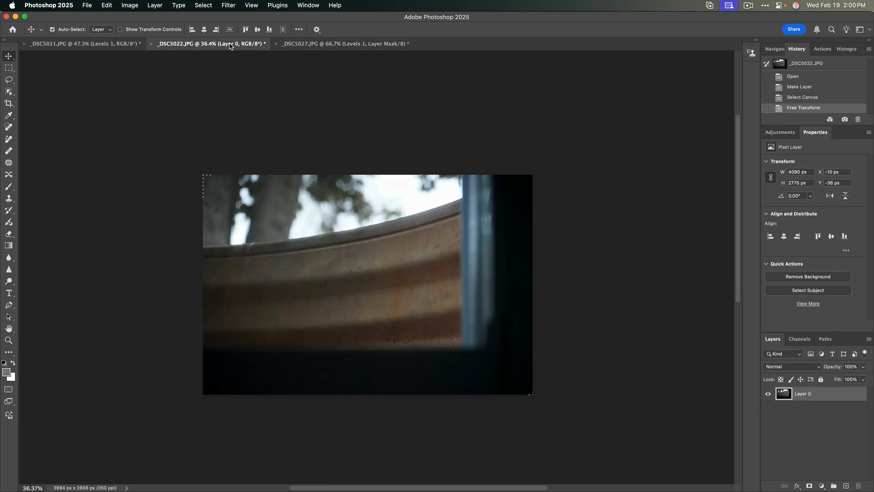
Clear the selection in _DSC5022.JPG and add a Levels adjustment layer with the black input level at 0
{"action": "left_click", "coordinate": [169, 135]}
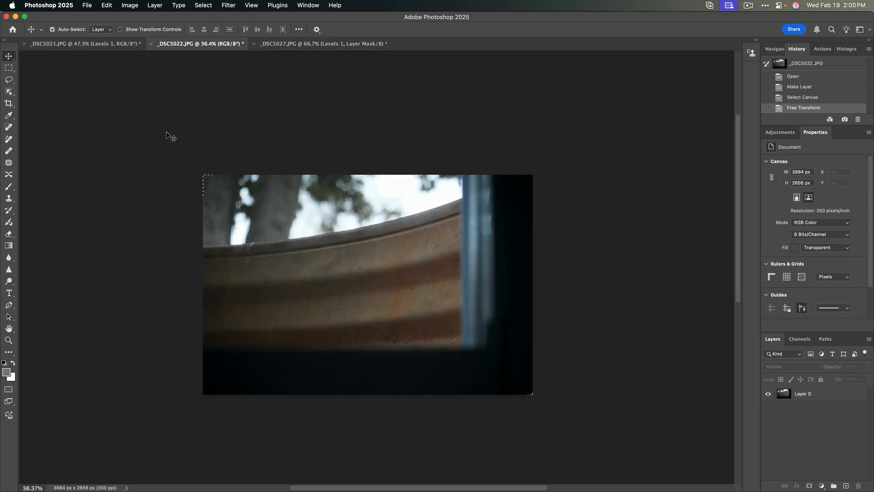
{"action": "key", "text": "super+d"}
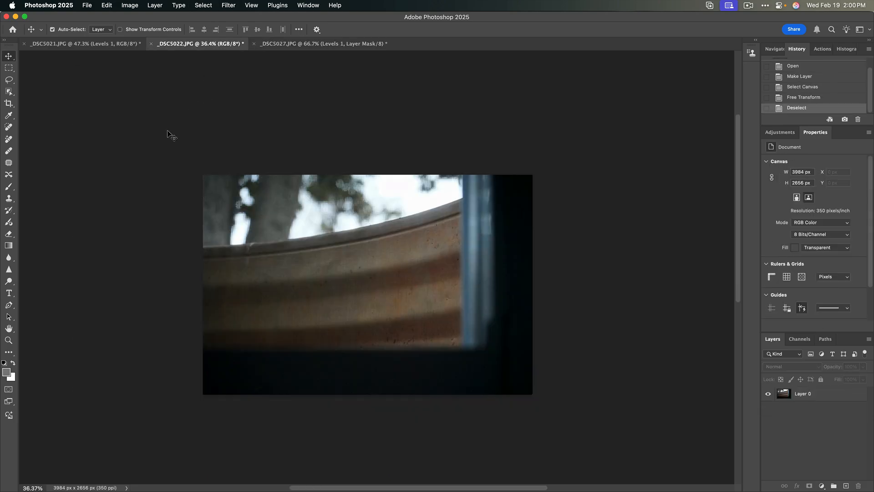
{"action": "left_click", "coordinate": [782, 132]}
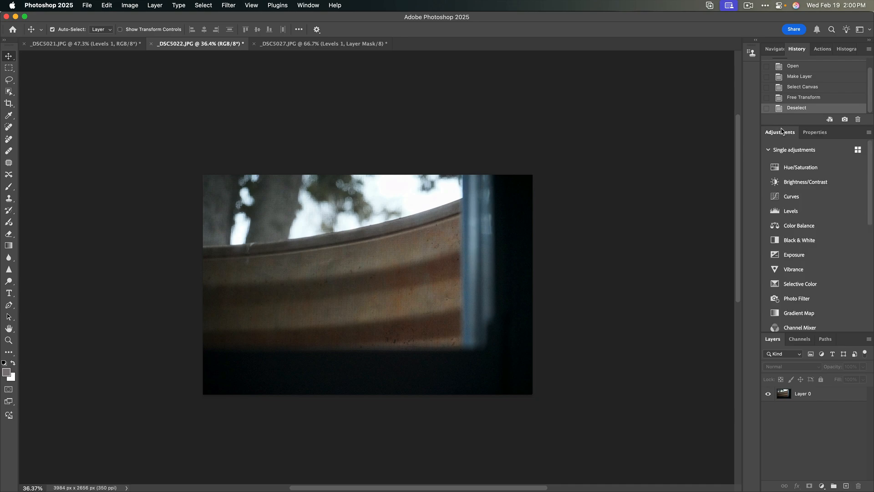
{"action": "left_click", "coordinate": [791, 211]}
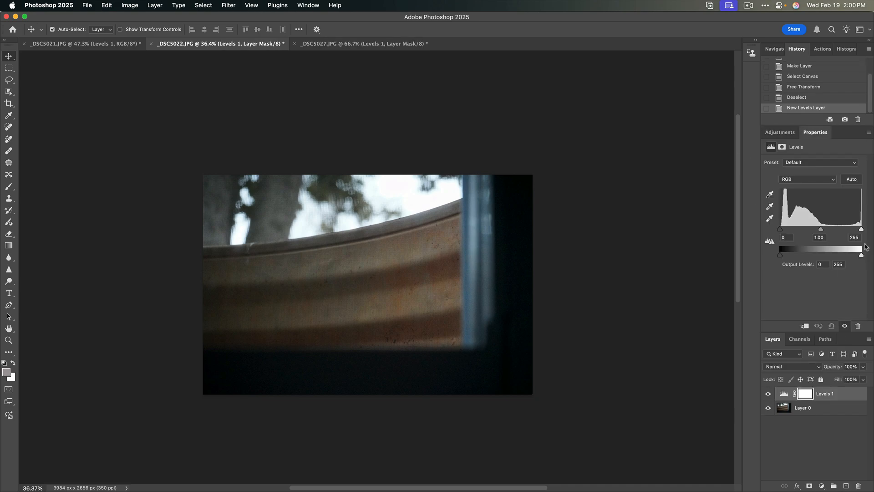
{"action": "left_click_drag", "start_coordinate": [781, 230], "coordinate": [777, 233]}
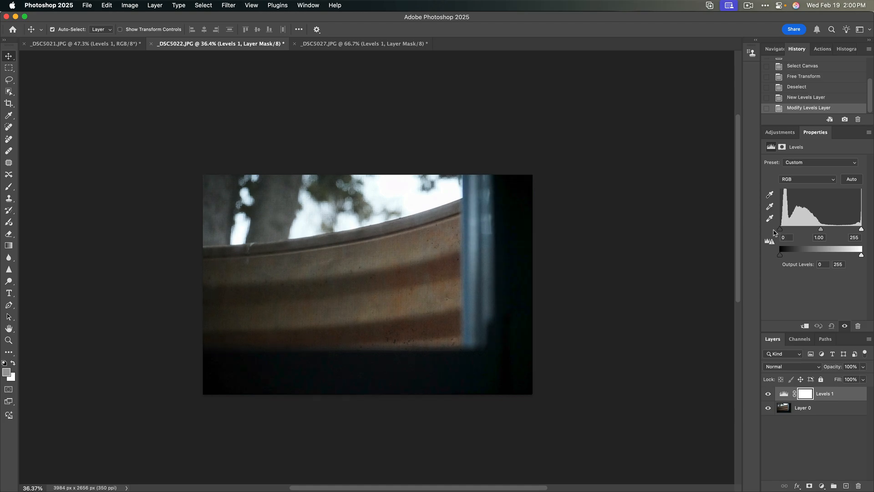
Set the Levels black input to 7 for _DSC5022.JPG, checking the shadow detail in the dark frame below the wall
{"action": "left_click", "coordinate": [511, 182]}
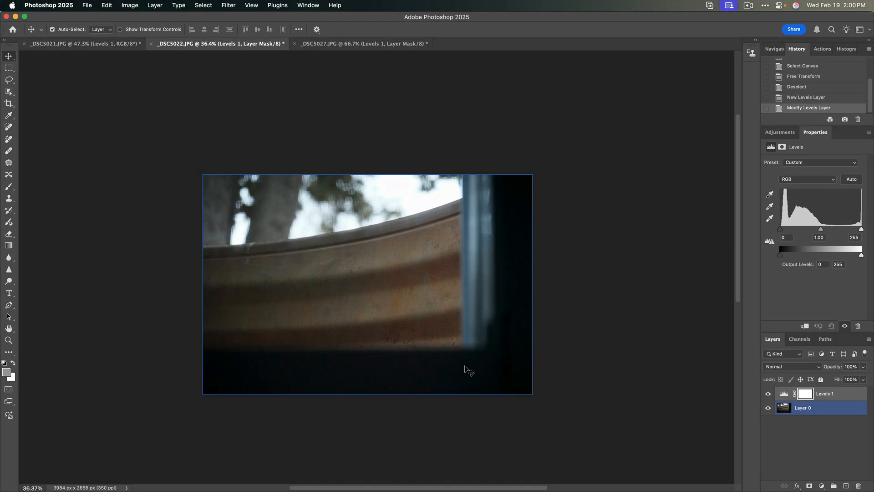
{"action": "key", "text": "z"}
{"action": "left_click_drag", "start_coordinate": [341, 381], "coordinate": [400, 376]}
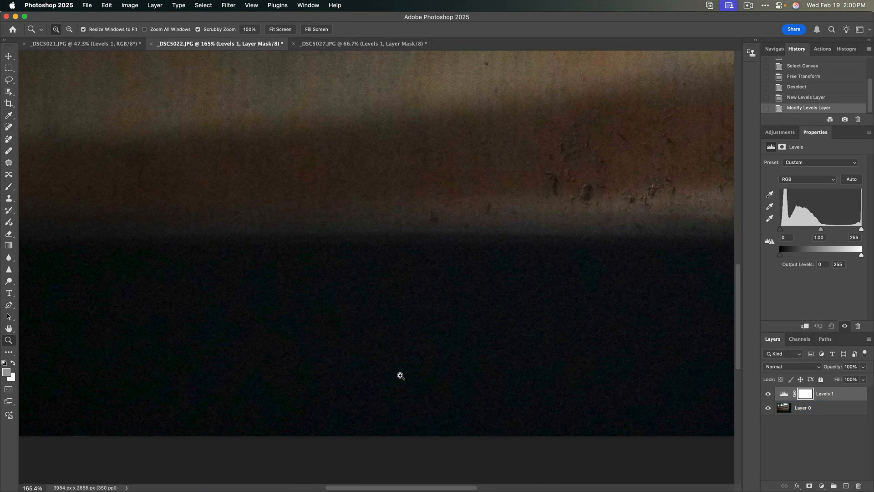
{"action": "left_click_drag", "start_coordinate": [588, 353], "coordinate": [558, 336]}
{"action": "scroll", "coordinate": [524, 329], "scroll_direction": "up", "scroll_amount": 3}
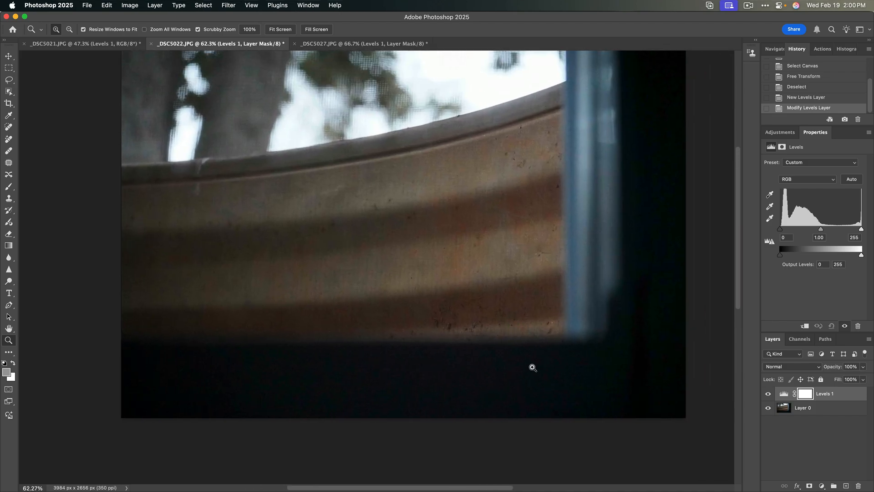
{"action": "left_click_drag", "start_coordinate": [383, 388], "coordinate": [418, 383]}
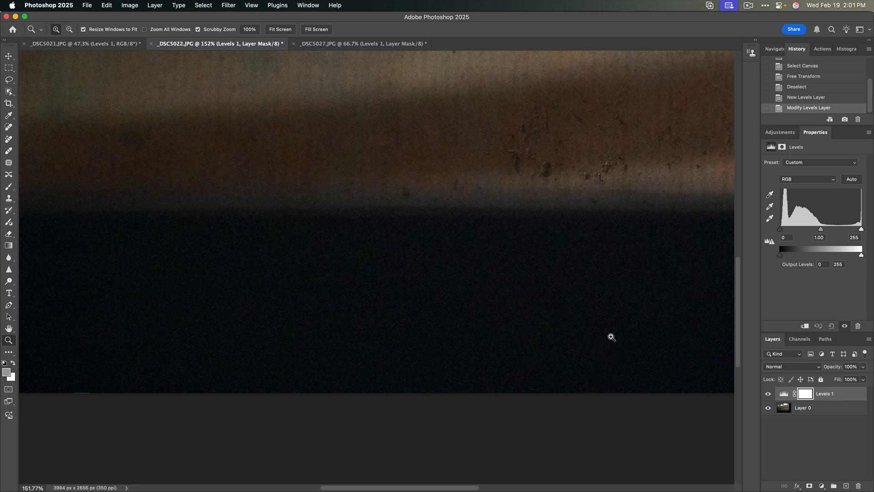
{"action": "left_click_drag", "start_coordinate": [488, 317], "coordinate": [438, 399]}
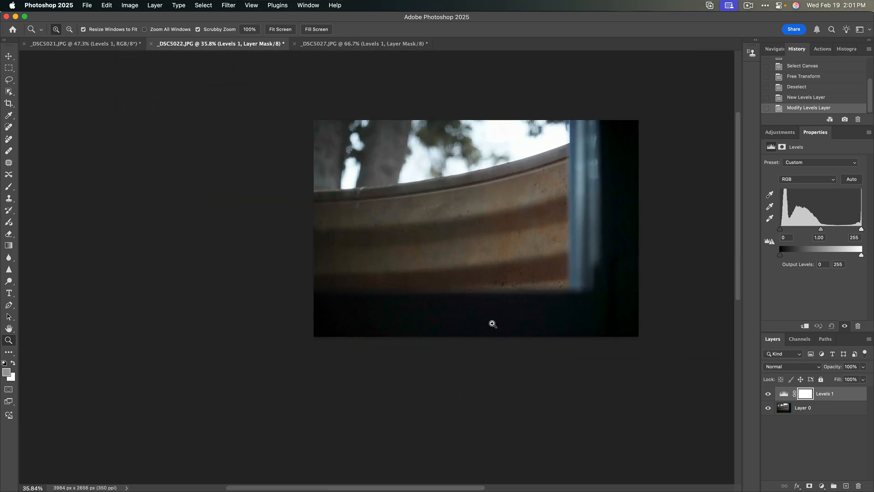
{"action": "scroll", "coordinate": [489, 324], "scroll_direction": "right", "scroll_amount": 2}
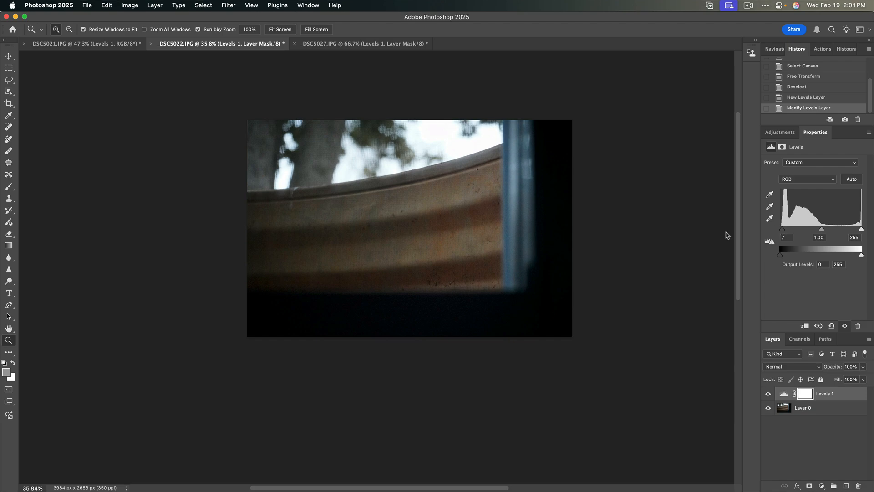
{"action": "left_click_drag", "start_coordinate": [441, 326], "coordinate": [431, 298]}
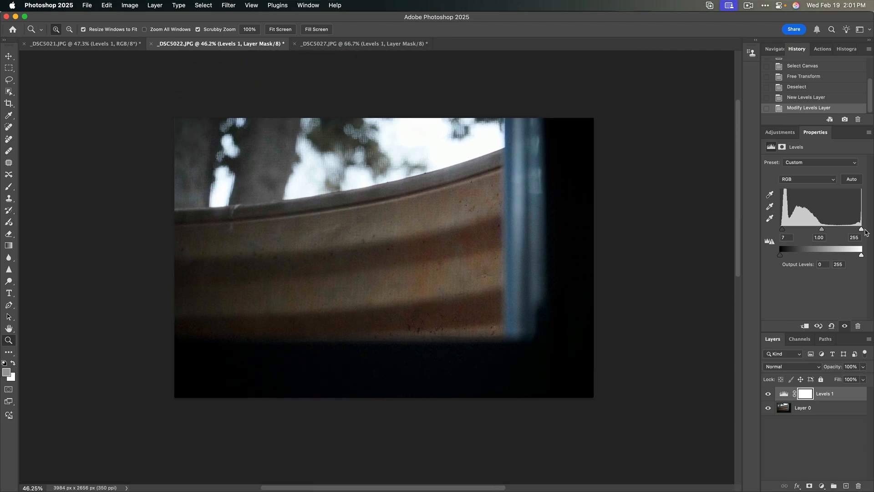
{"action": "mouse_move", "coordinate": [863, 231]}
{"action": "left_mouse_down"}
{"action": "mouse_move", "coordinate": [854, 232]}
{"action": "mouse_move", "coordinate": [870, 223]}
{"action": "left_mouse_up"}
Add a Black & White adjustment layer with default settings above the Levels layer and hide it
{"action": "left_click", "coordinate": [792, 133]}
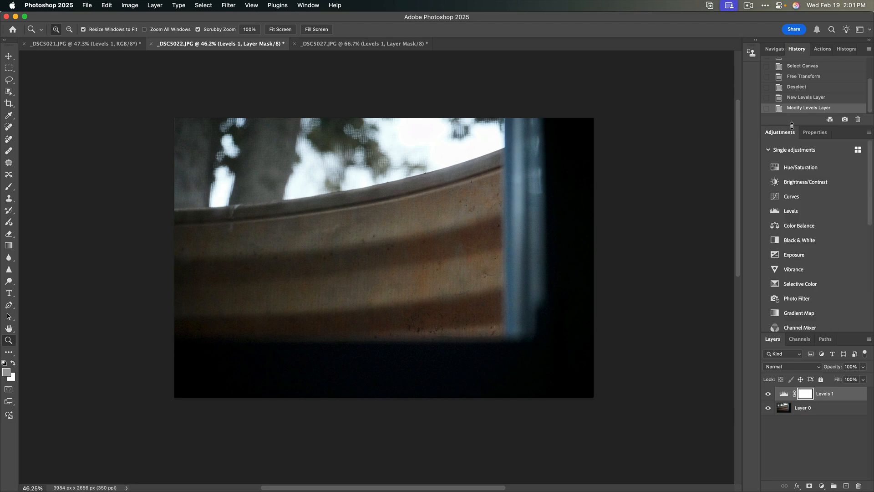
{"action": "left_click", "coordinate": [805, 240]}
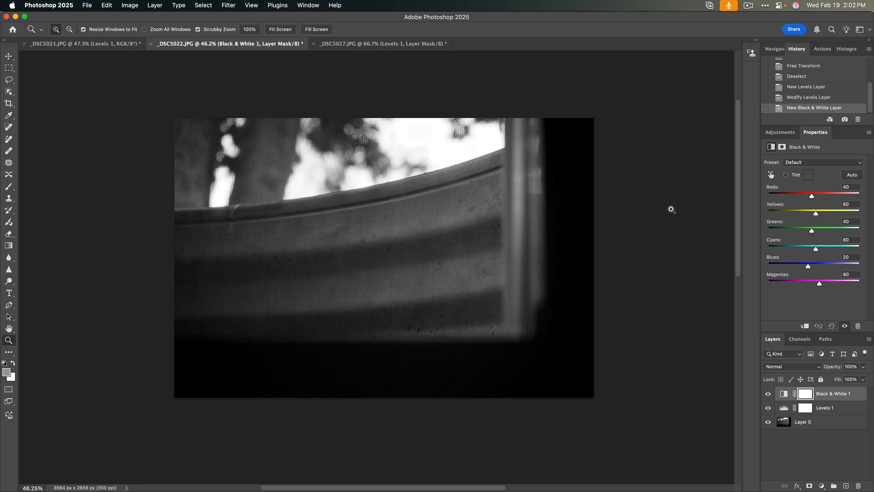
{"action": "left_click", "coordinate": [850, 411]}
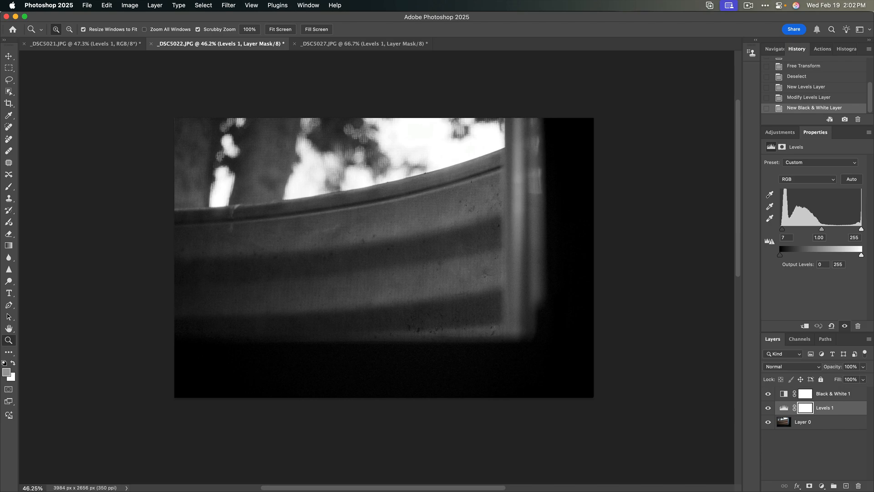
{"action": "left_click", "coordinate": [774, 133]}
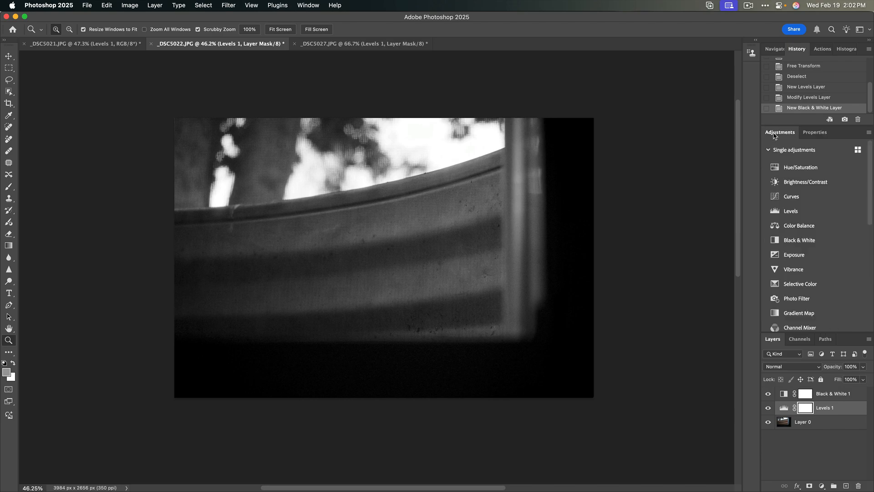
{"action": "left_click", "coordinate": [840, 393]}
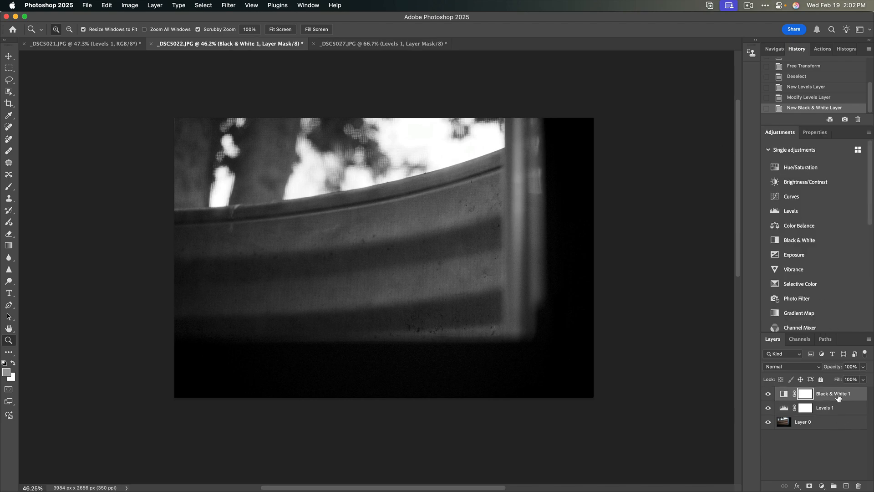
{"action": "left_click", "coordinate": [815, 133]}
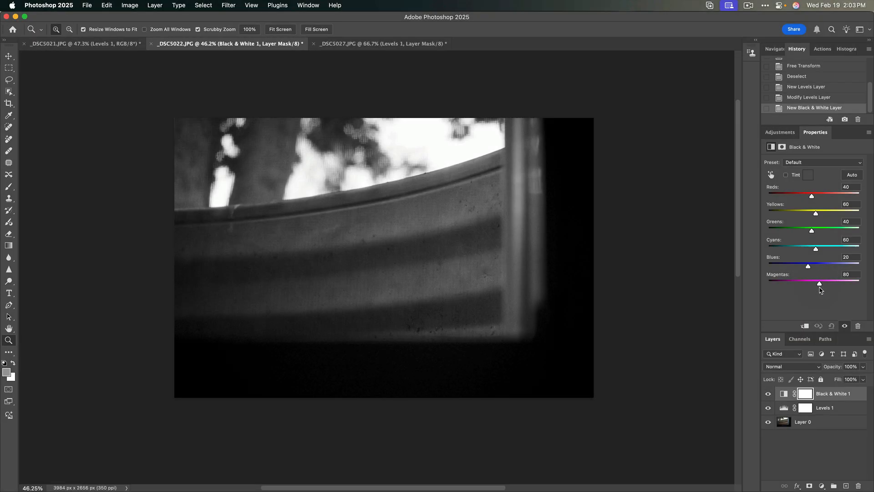
{"action": "left_click", "coordinate": [768, 394]}
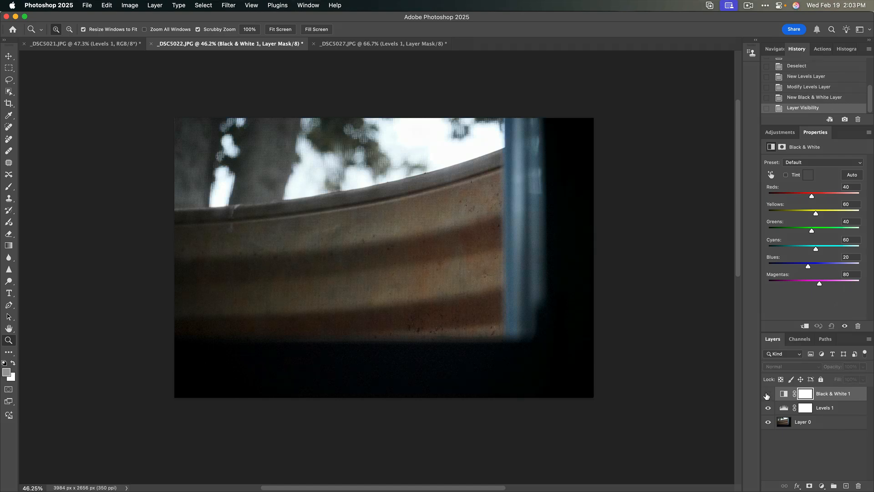
Float the histogram beside the photo, switch it to All Channels View, and select Layer 0
{"action": "left_click", "coordinate": [850, 49]}
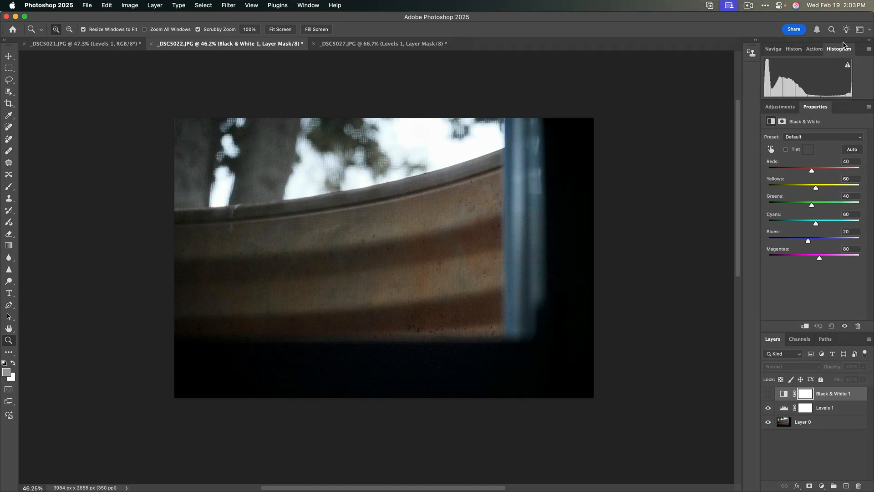
{"action": "left_click_drag", "start_coordinate": [849, 50], "coordinate": [686, 76]}
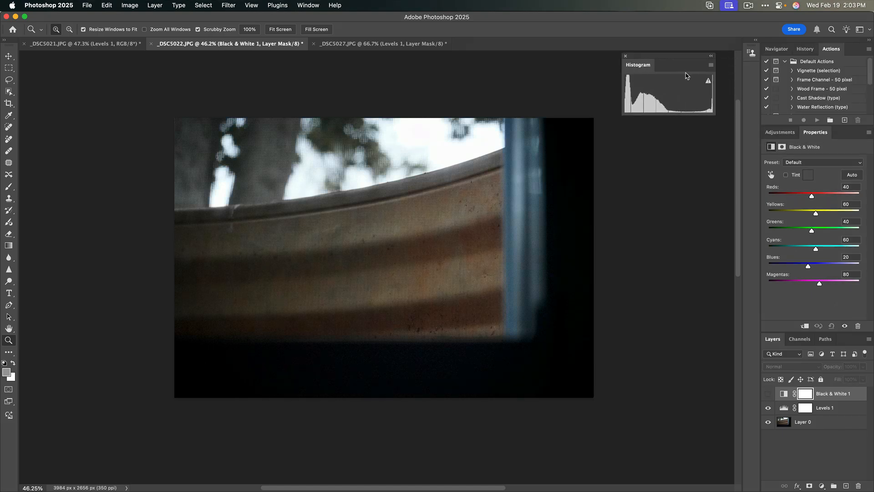
{"action": "left_click", "coordinate": [711, 66]}
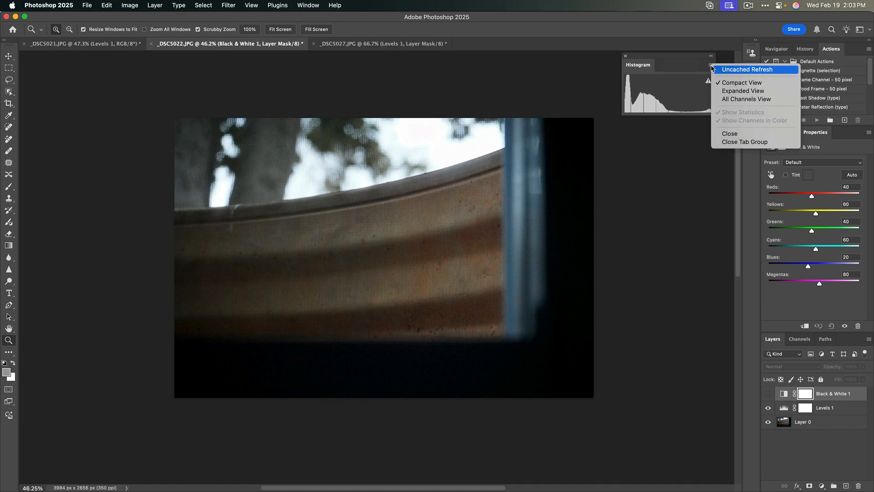
{"action": "left_click", "coordinate": [737, 99]}
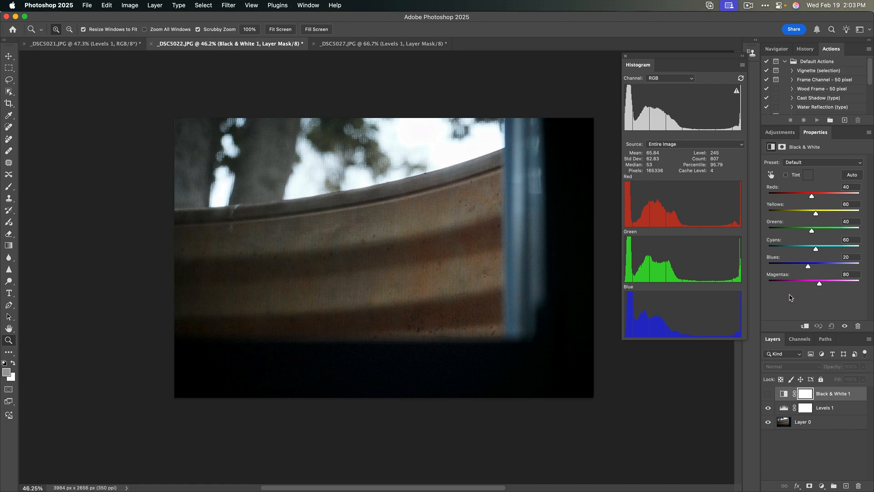
{"action": "left_click", "coordinate": [821, 424]}
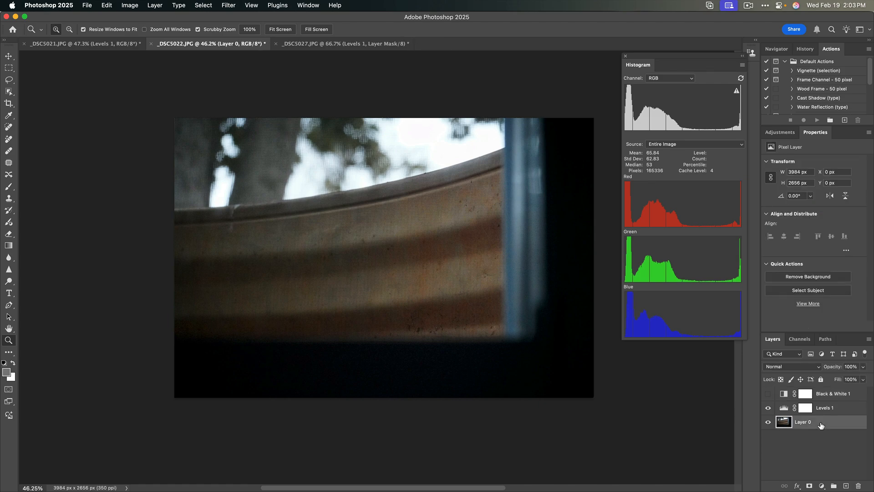
Select the Black & White 1 adjustment layer and set the histogram source to Adjustment Composite
{"action": "left_click", "coordinate": [841, 394]}
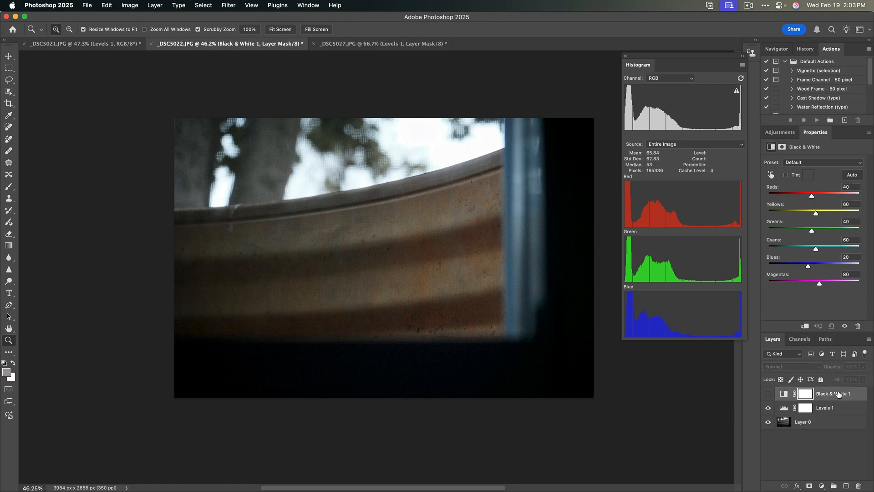
{"action": "left_click", "coordinate": [677, 79]}
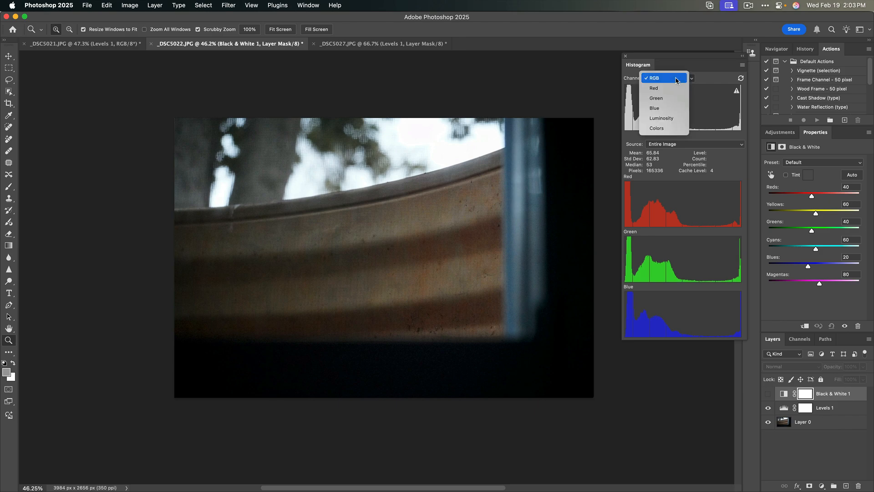
{"action": "left_click", "coordinate": [677, 79]}
{"action": "left_click", "coordinate": [714, 145]}
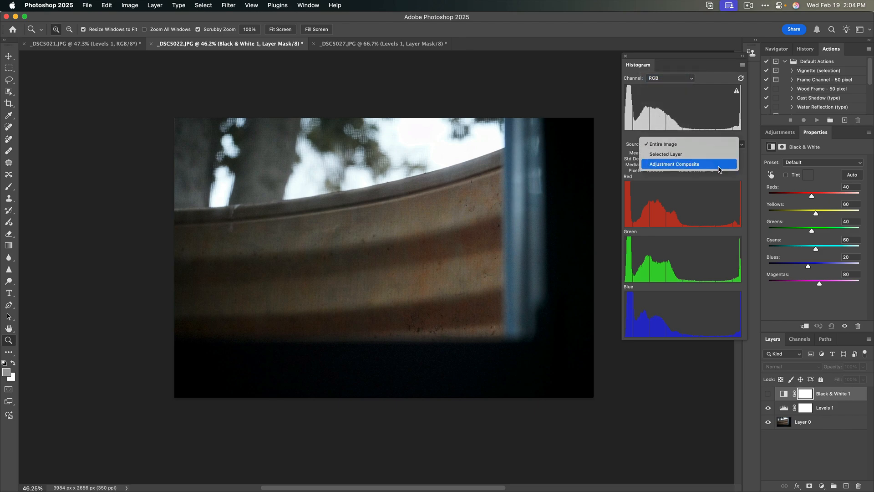
{"action": "left_click", "coordinate": [721, 164]}
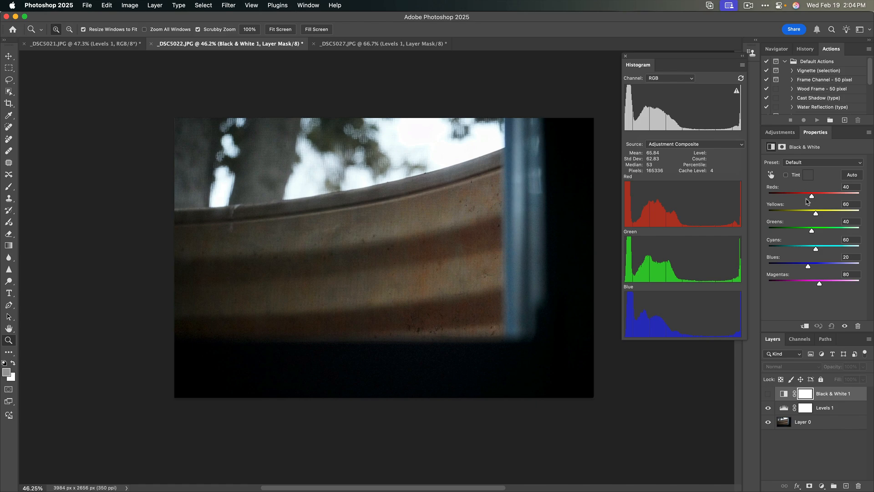
Set the Black & White Reds to 34 and Greens to 79, and return the histogram source to Entire Image
{"action": "left_click_drag", "start_coordinate": [812, 197], "coordinate": [820, 232]}
{"action": "left_click", "coordinate": [716, 145]}
{"action": "left_click", "coordinate": [715, 124]}
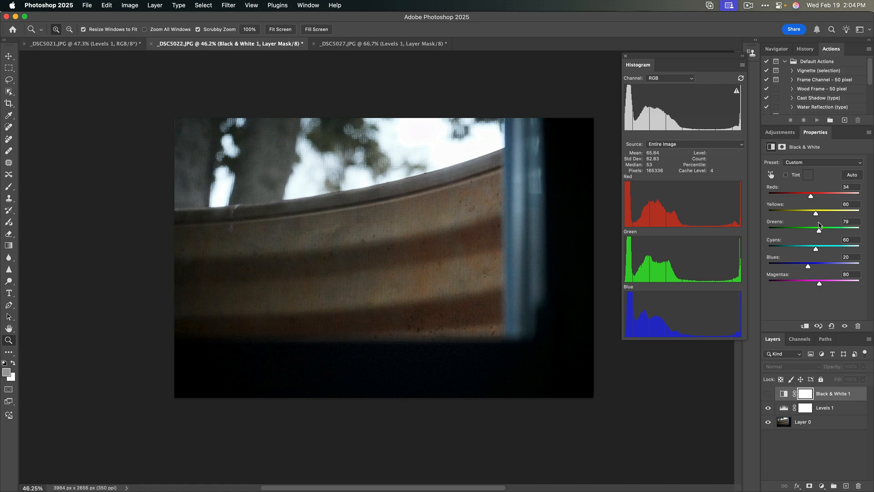
Show the Black & White 1 layer, try Reds at -13 and 280, and settle on Reds 34 and Blues 26
{"action": "mouse_move", "coordinate": [811, 197]}
{"action": "left_mouse_down"}
{"action": "mouse_move", "coordinate": [833, 197]}
{"action": "mouse_move", "coordinate": [803, 197]}
{"action": "left_mouse_up"}
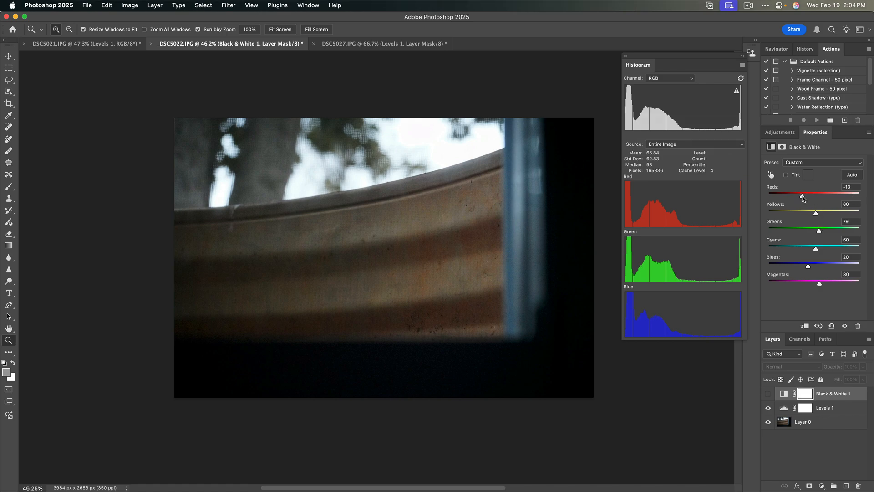
{"action": "left_click", "coordinate": [768, 394]}
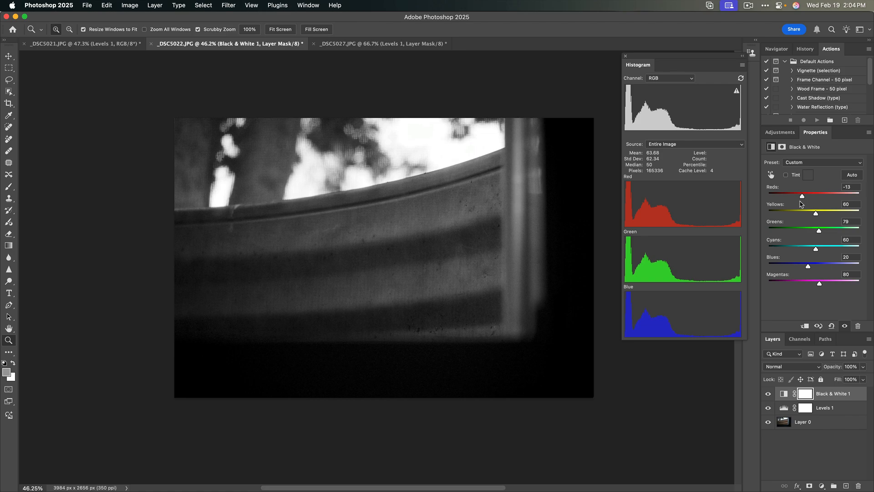
{"action": "left_click_drag", "start_coordinate": [802, 196], "coordinate": [862, 200]}
{"action": "left_click_drag", "start_coordinate": [829, 200], "coordinate": [858, 198]}
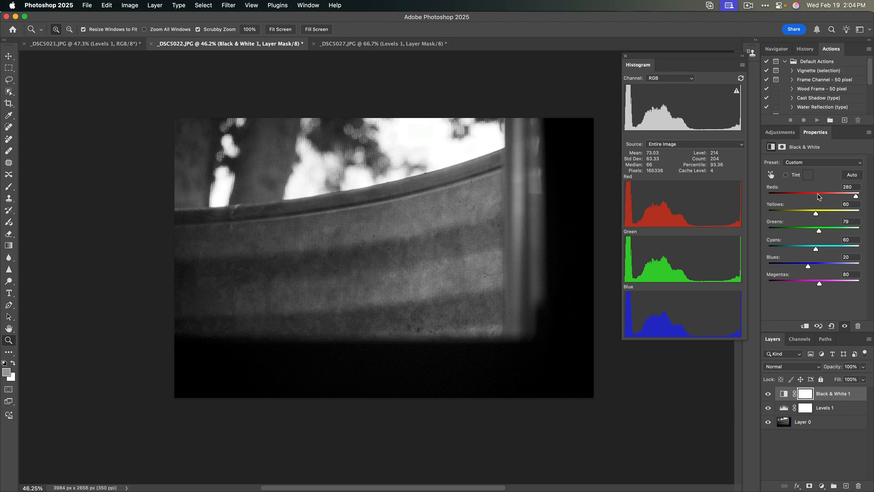
{"action": "left_click_drag", "start_coordinate": [855, 198], "coordinate": [811, 197]}
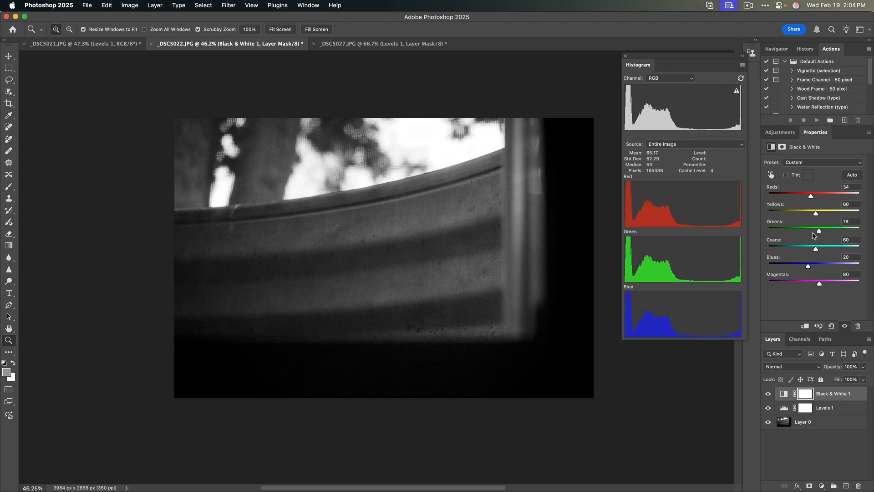
{"action": "mouse_move", "coordinate": [809, 267]}
{"action": "left_mouse_down"}
{"action": "mouse_move", "coordinate": [817, 267]}
{"action": "mouse_move", "coordinate": [798, 267]}
{"action": "mouse_move", "coordinate": [820, 269]}
{"action": "mouse_move", "coordinate": [810, 270]}
{"action": "left_mouse_up"}
Switch the histogram to Compact View and dock it beside Actions above the adjustment properties
{"action": "left_click", "coordinate": [742, 65]}
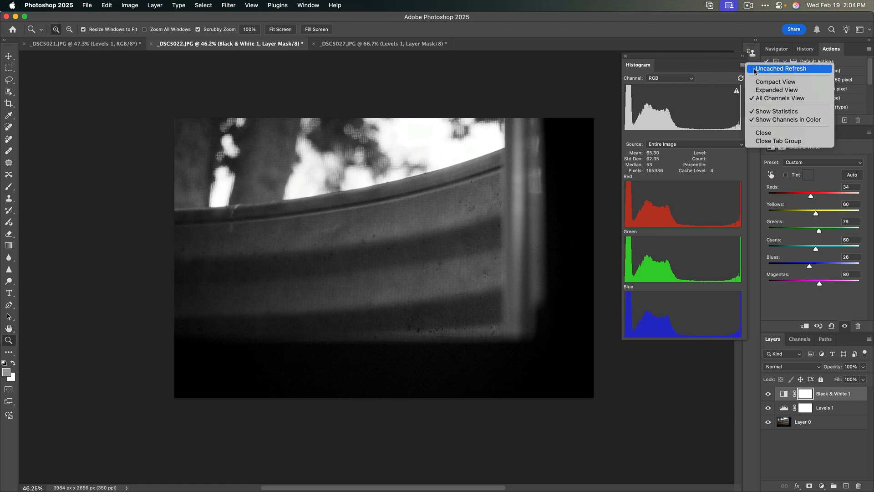
{"action": "left_click", "coordinate": [776, 81]}
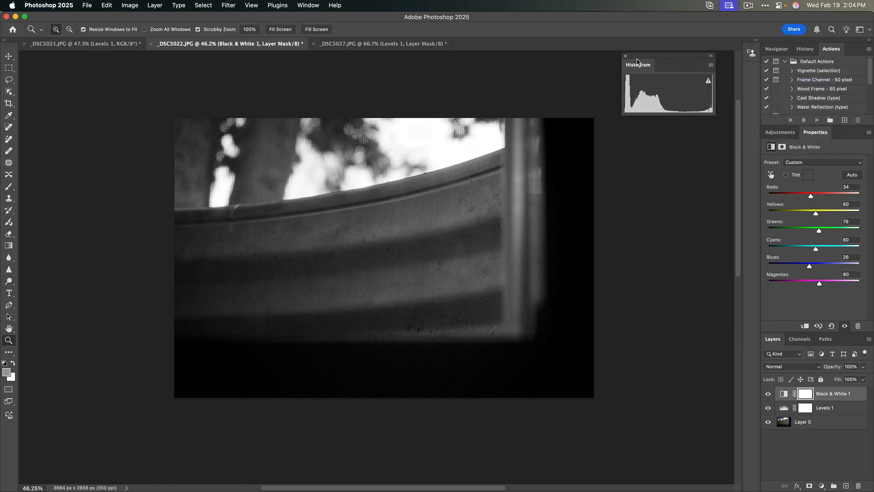
{"action": "left_click_drag", "start_coordinate": [638, 61], "coordinate": [849, 57]}
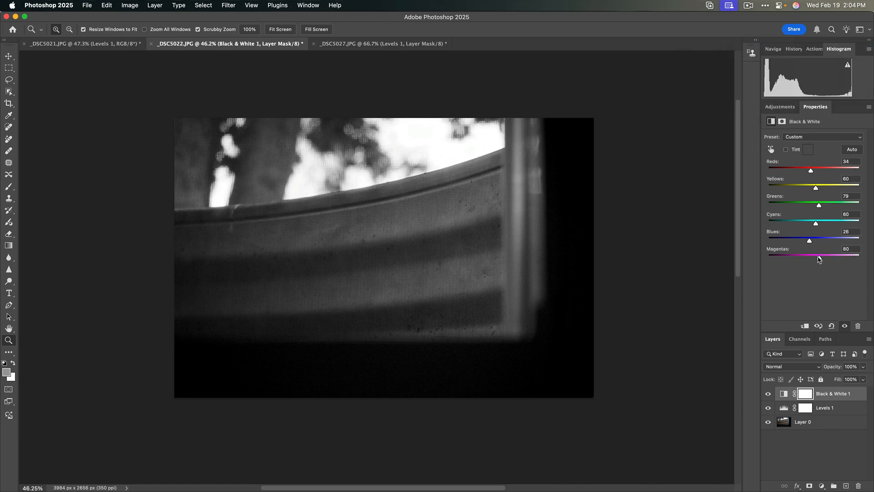
Set the Black & White Magentas to 49 and Reds to 56, and compare the photo with both adjustment layers hidden and shown
{"action": "mouse_move", "coordinate": [820, 259]}
{"action": "left_mouse_down"}
{"action": "mouse_move", "coordinate": [795, 259]}
{"action": "mouse_move", "coordinate": [814, 258]}
{"action": "left_mouse_up"}
{"action": "mouse_move", "coordinate": [811, 172]}
{"action": "left_mouse_down"}
{"action": "mouse_move", "coordinate": [837, 174]}
{"action": "mouse_move", "coordinate": [815, 173]}
{"action": "left_mouse_up"}
{"action": "left_click", "coordinate": [769, 408]}
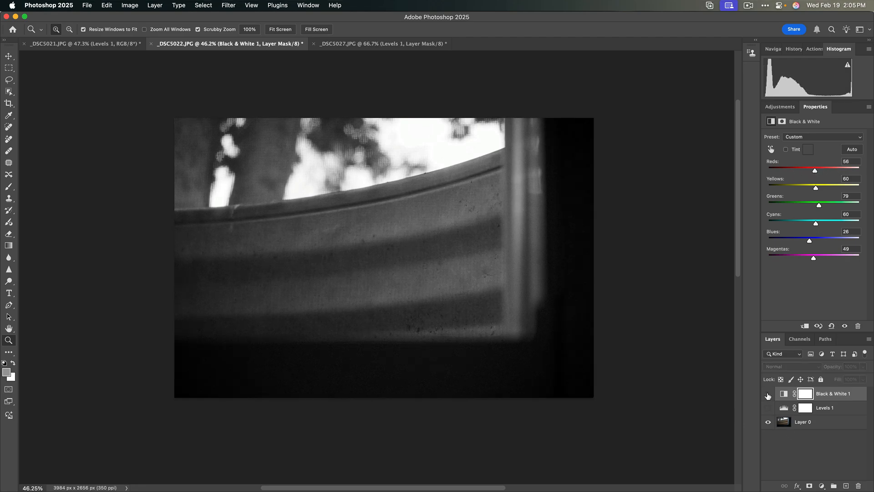
{"action": "left_click", "coordinate": [768, 393]}
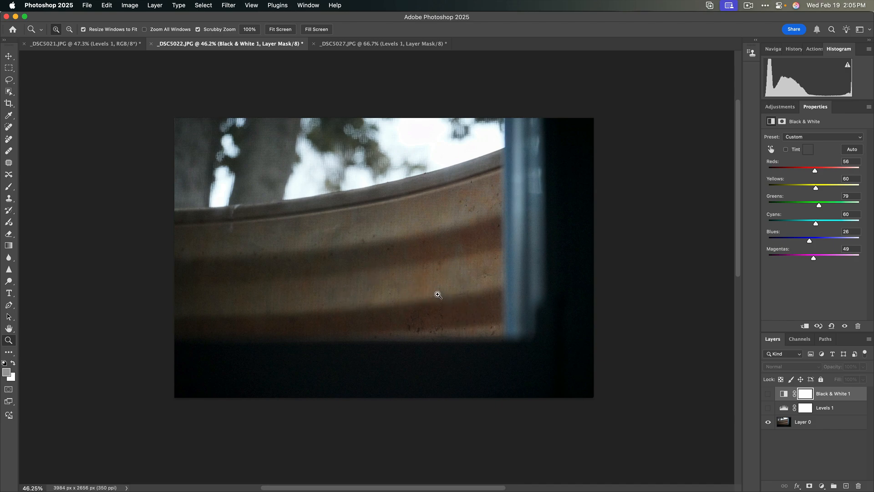
{"action": "left_click", "coordinate": [768, 409]}
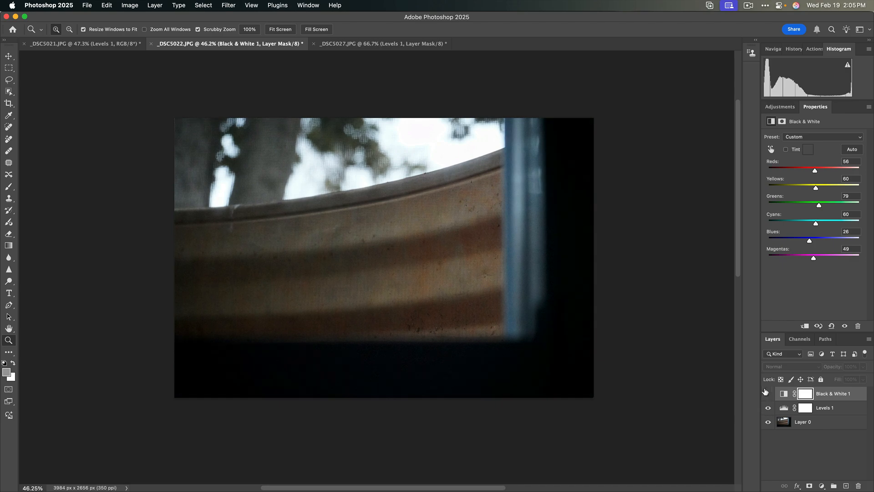
{"action": "left_click", "coordinate": [768, 394]}
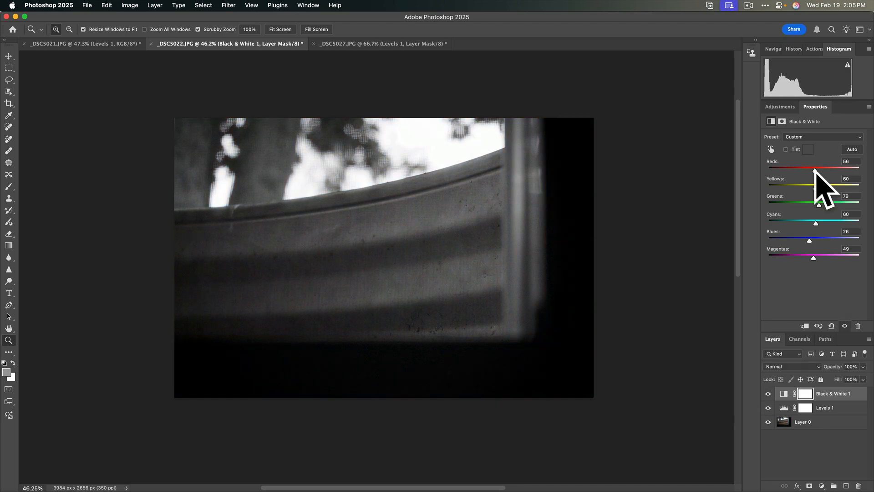
Set the Black & White Reds to -13, Yellows to 81 and Greens to -6, trying -200 for Reds and Greens and checking the foliage
{"action": "left_click_drag", "start_coordinate": [815, 171], "coordinate": [755, 176]}
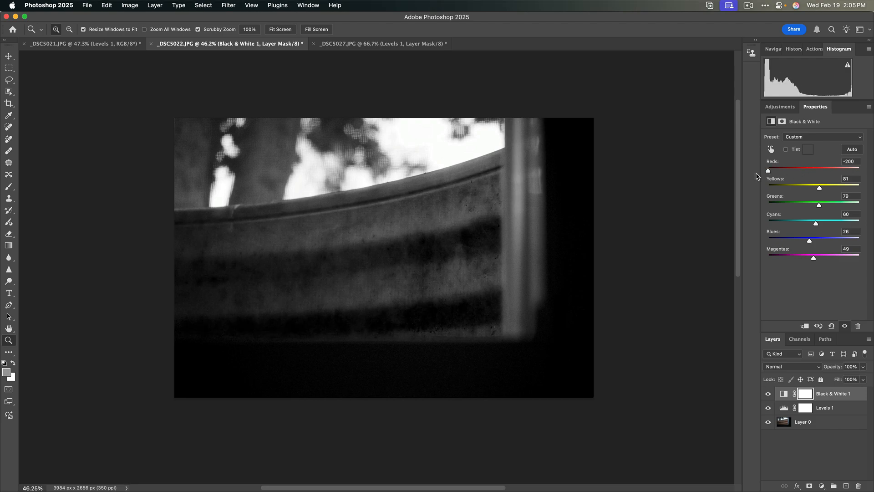
{"action": "left_click_drag", "start_coordinate": [757, 176], "coordinate": [804, 172]}
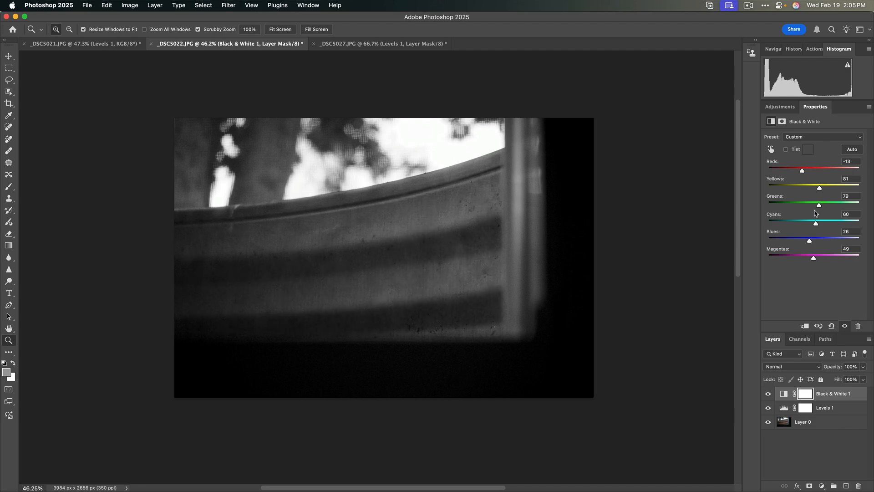
{"action": "left_click_drag", "start_coordinate": [819, 208], "coordinate": [761, 218]}
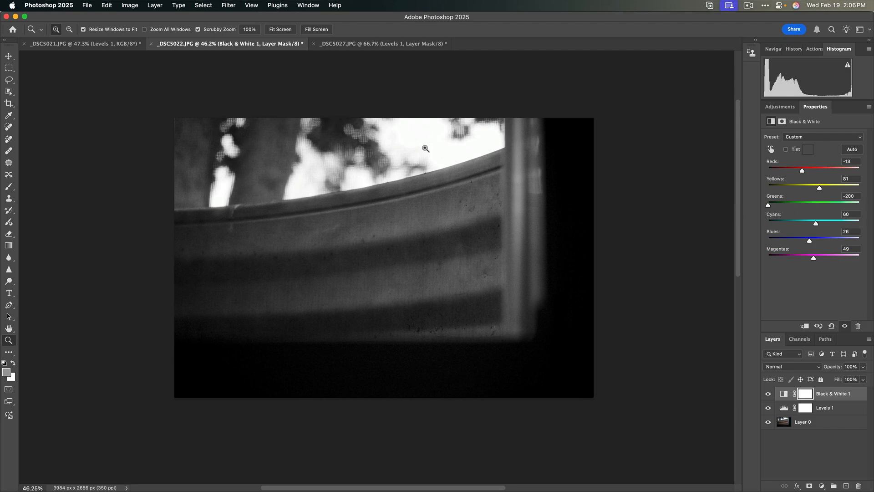
{"action": "left_click_drag", "start_coordinate": [344, 133], "coordinate": [679, 244]}
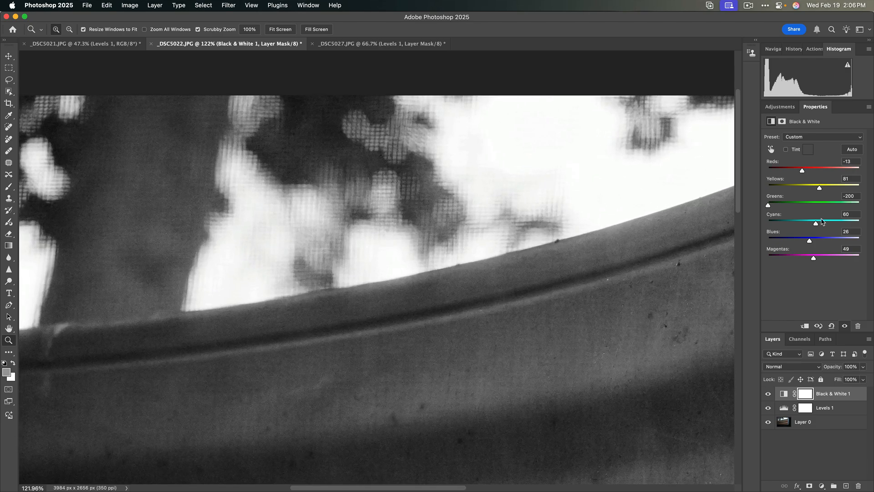
{"action": "left_click_drag", "start_coordinate": [768, 206], "coordinate": [746, 205]}
{"action": "left_click_drag", "start_coordinate": [769, 205], "coordinate": [808, 206]}
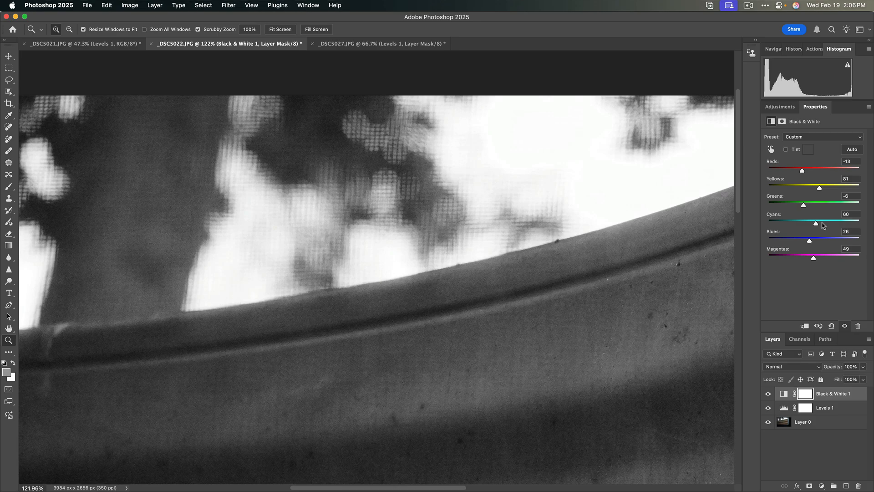
Set the Black & White Cyans to -83 and Blues to -66 to darken the frame around the wall
{"action": "left_click_drag", "start_coordinate": [638, 234], "coordinate": [604, 231]}
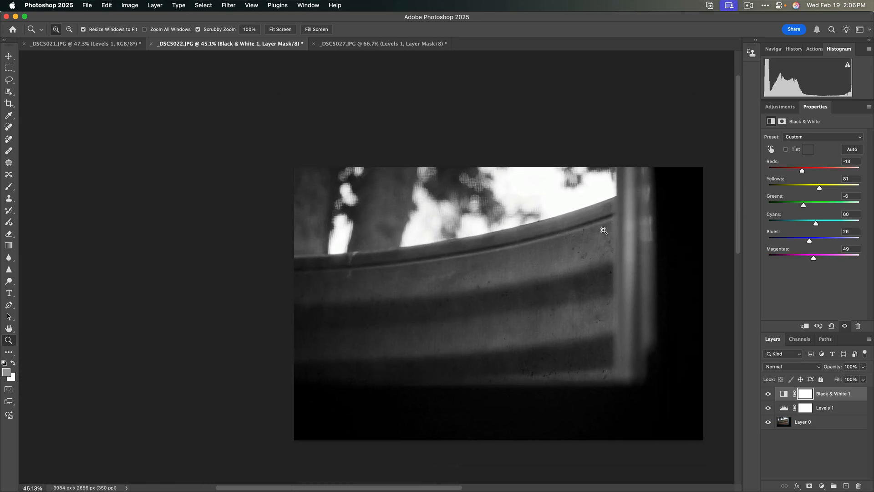
{"action": "scroll", "coordinate": [601, 230], "scroll_direction": "down", "scroll_amount": 4}
{"action": "scroll", "coordinate": [551, 237], "scroll_direction": "right", "scroll_amount": 2}
{"action": "scroll", "coordinate": [552, 239], "scroll_direction": "up", "scroll_amount": 5}
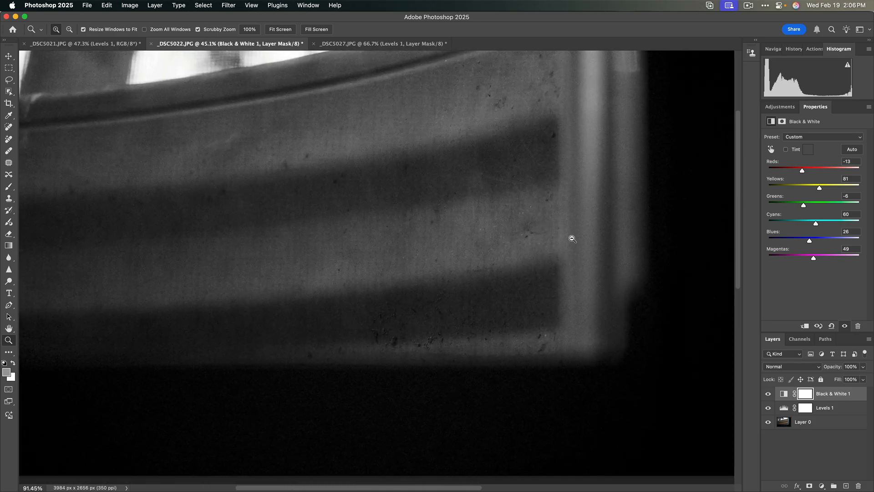
{"action": "scroll", "coordinate": [573, 238], "scroll_direction": "down", "scroll_amount": 4}
{"action": "scroll", "coordinate": [551, 230], "scroll_direction": "up", "scroll_amount": 2}
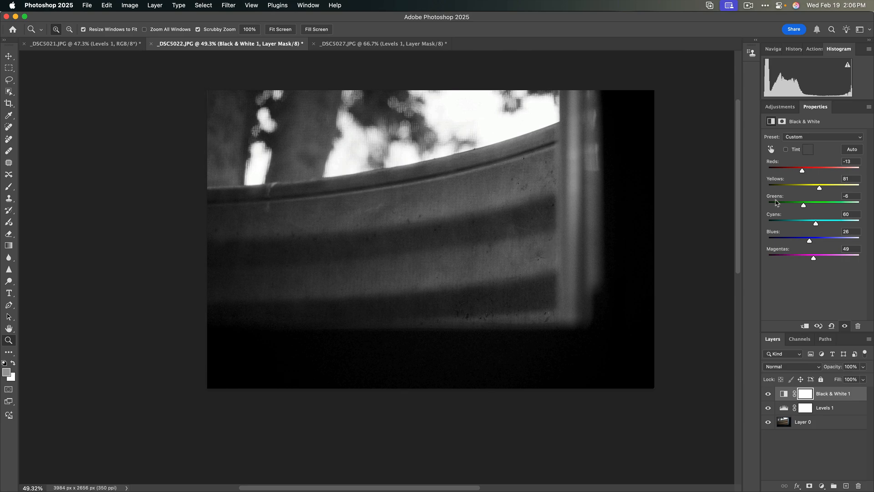
{"action": "left_click_drag", "start_coordinate": [816, 227], "coordinate": [786, 225]}
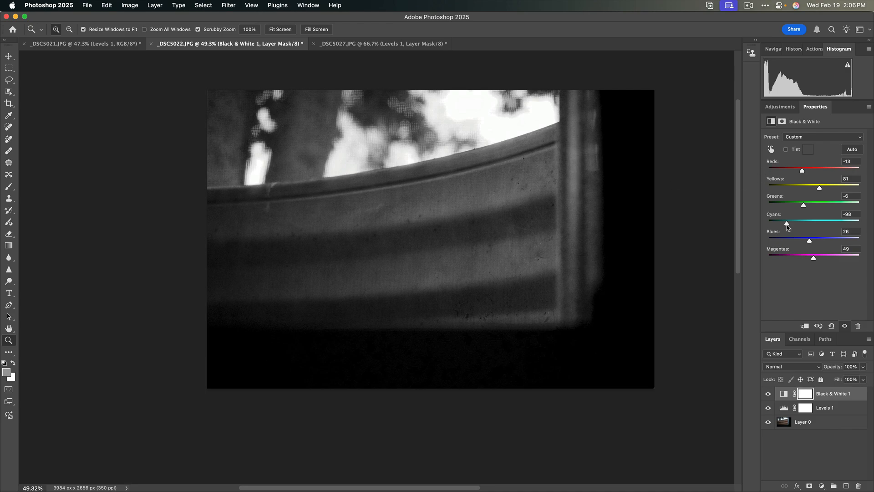
{"action": "left_click_drag", "start_coordinate": [788, 224], "coordinate": [793, 243]}
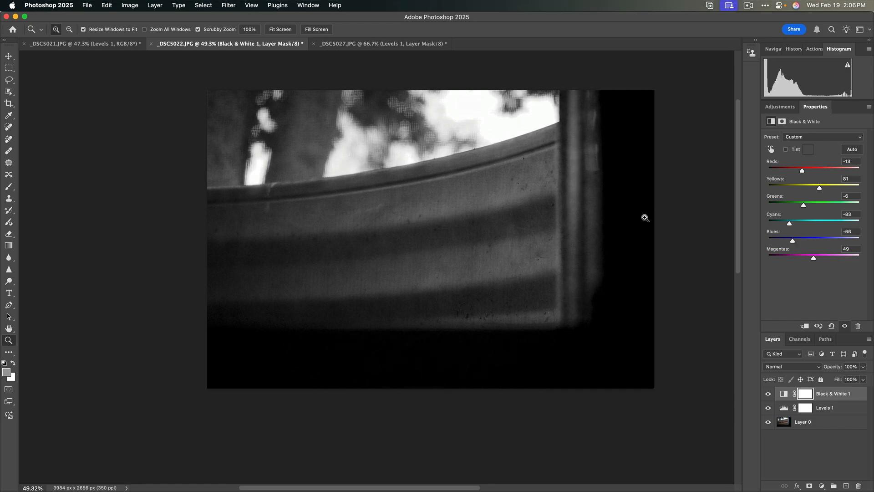
Check the dark frame area, and set the Black & White Blues to -110 and Magentas to 66
{"action": "scroll", "coordinate": [646, 217], "scroll_direction": "right", "scroll_amount": 3}
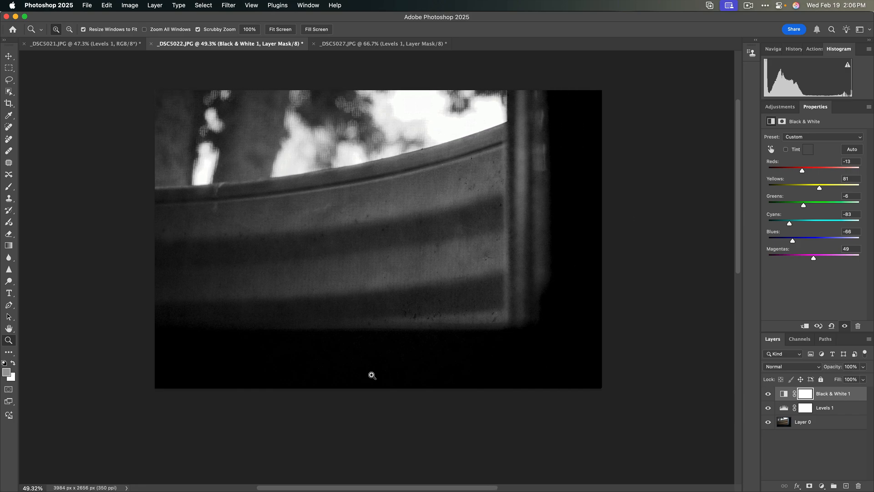
{"action": "mouse_move", "coordinate": [371, 375]}
{"action": "left_mouse_down"}
{"action": "mouse_move", "coordinate": [445, 374]}
{"action": "mouse_move", "coordinate": [383, 367]}
{"action": "left_mouse_up"}
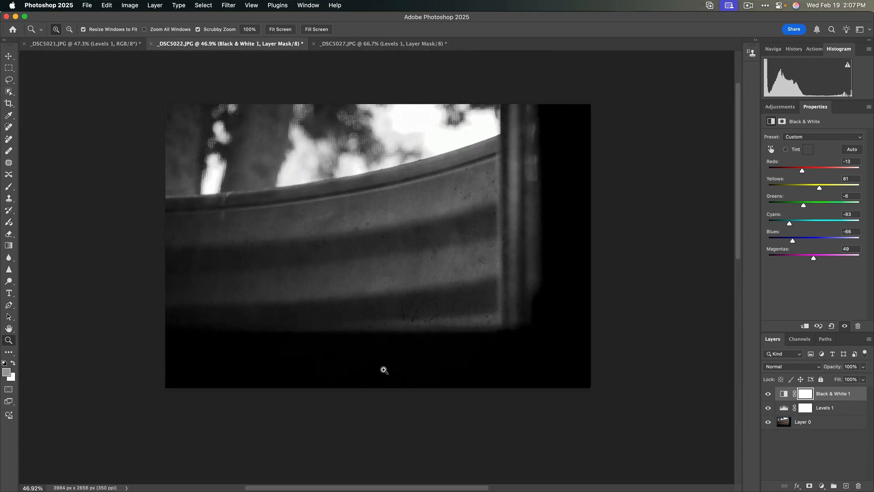
{"action": "mouse_move", "coordinate": [792, 243]}
{"action": "left_mouse_down"}
{"action": "mouse_move", "coordinate": [853, 242]}
{"action": "mouse_move", "coordinate": [782, 248]}
{"action": "left_mouse_up"}
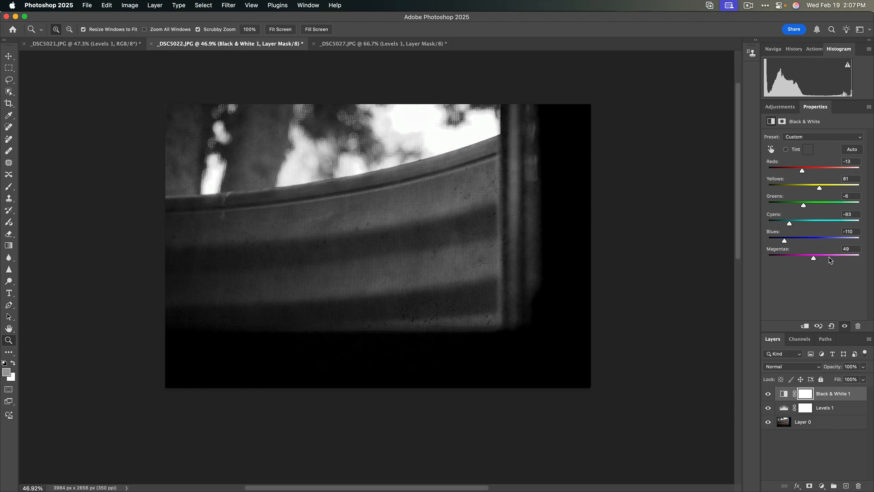
{"action": "mouse_move", "coordinate": [814, 258]}
{"action": "left_mouse_down"}
{"action": "mouse_move", "coordinate": [854, 253]}
{"action": "mouse_move", "coordinate": [737, 255]}
{"action": "mouse_move", "coordinate": [858, 256]}
{"action": "mouse_move", "coordinate": [735, 253]}
{"action": "mouse_move", "coordinate": [863, 249]}
{"action": "mouse_move", "coordinate": [818, 256]}
{"action": "left_mouse_up"}
Switch to Preview to examine how colours mix in the CMYK and RGB diagram, and return to the photo in Photoshop
{"action": "mouse_move", "coordinate": [379, 489]}
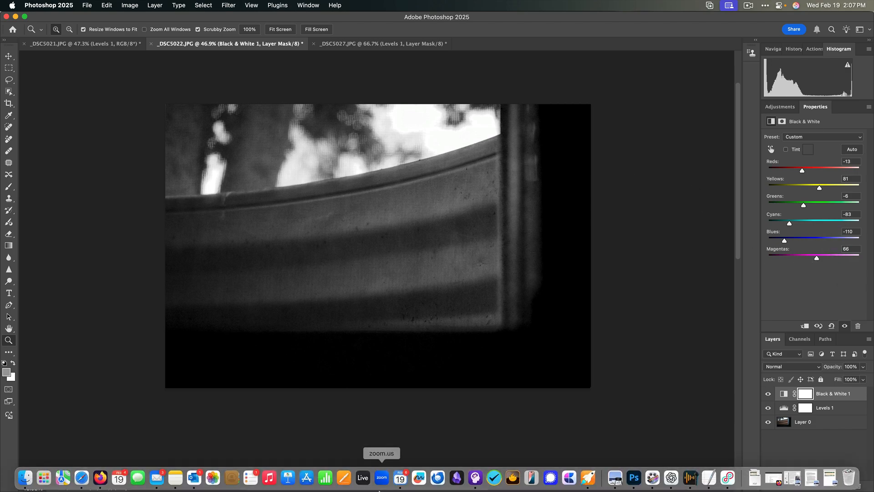
{"action": "left_click", "coordinate": [612, 482]}
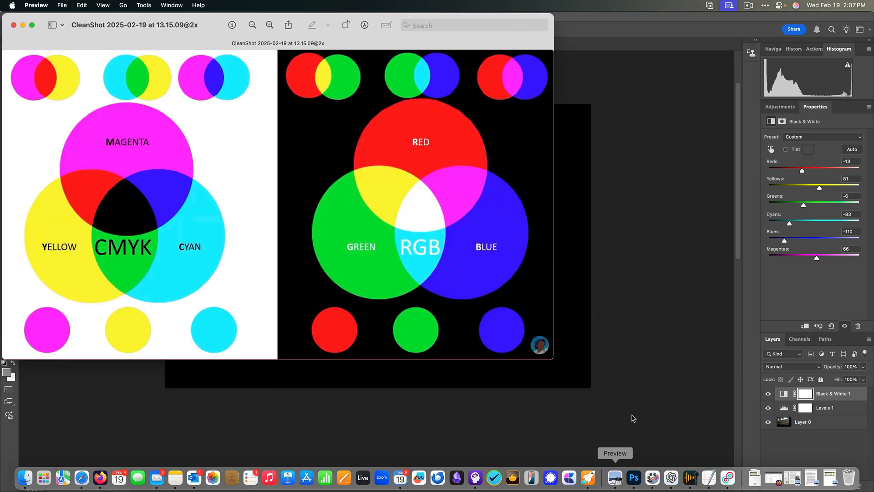
{"action": "left_click_drag", "start_coordinate": [216, 25], "coordinate": [305, 24]}
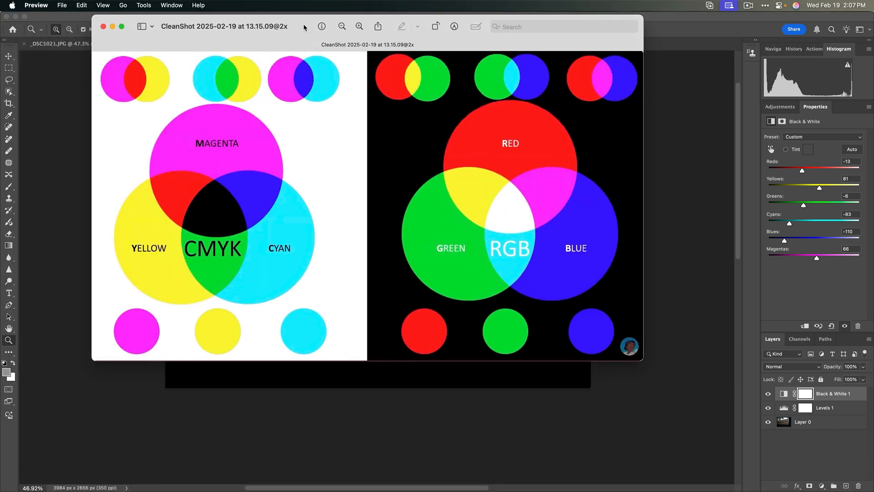
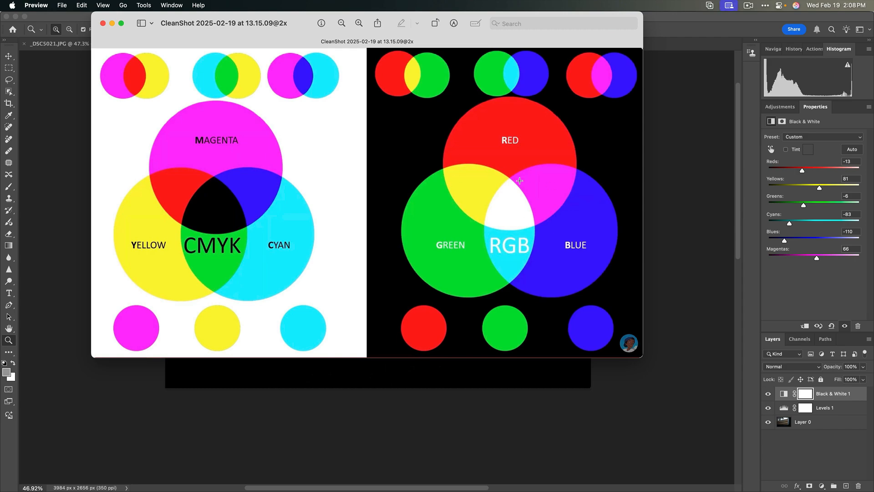
{"action": "left_click", "coordinate": [678, 19]}
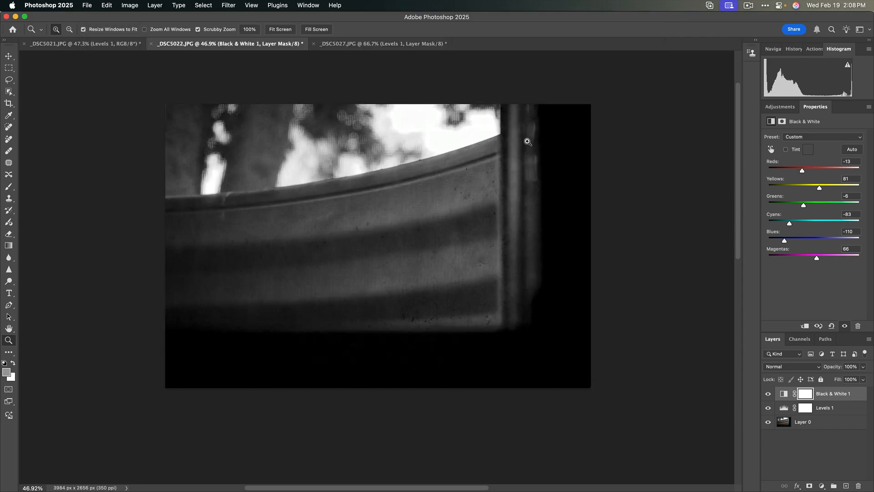
{"action": "left_click_drag", "start_coordinate": [428, 146], "coordinate": [436, 148]}
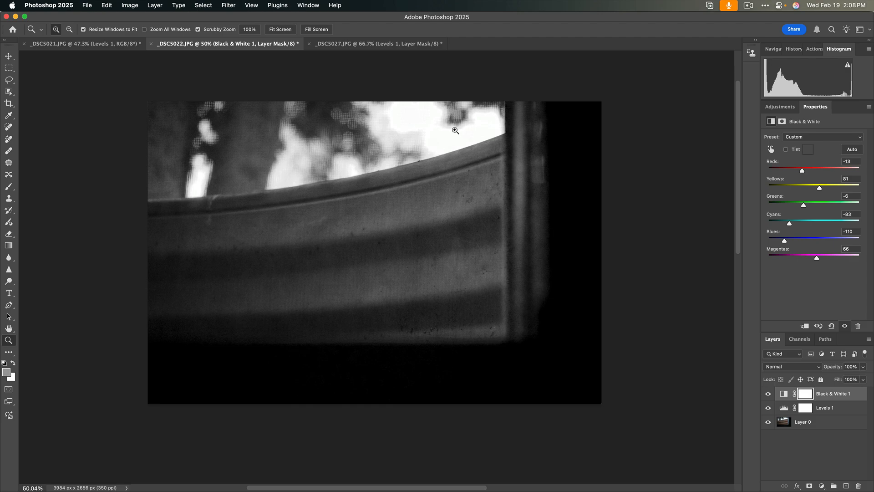
Add a Black & White adjustment layer above the Levels layer in _DSC5027.JPG
{"action": "left_click", "coordinate": [405, 48]}
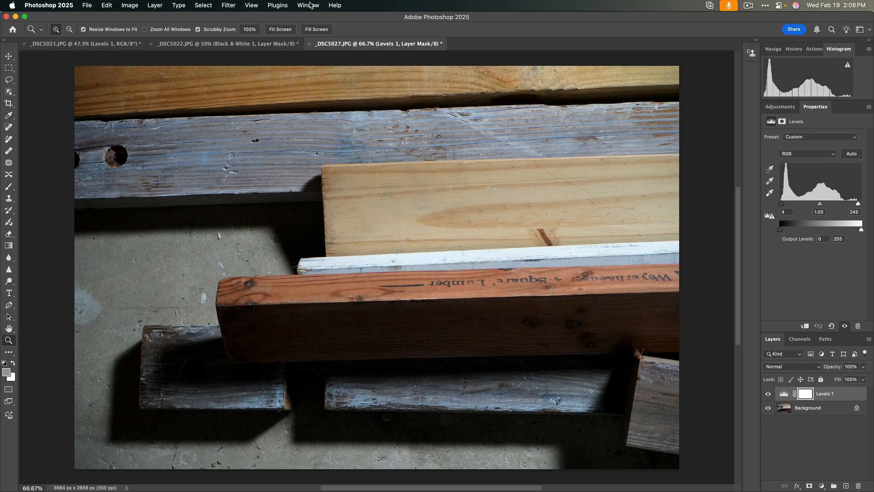
{"action": "left_click", "coordinate": [788, 110]}
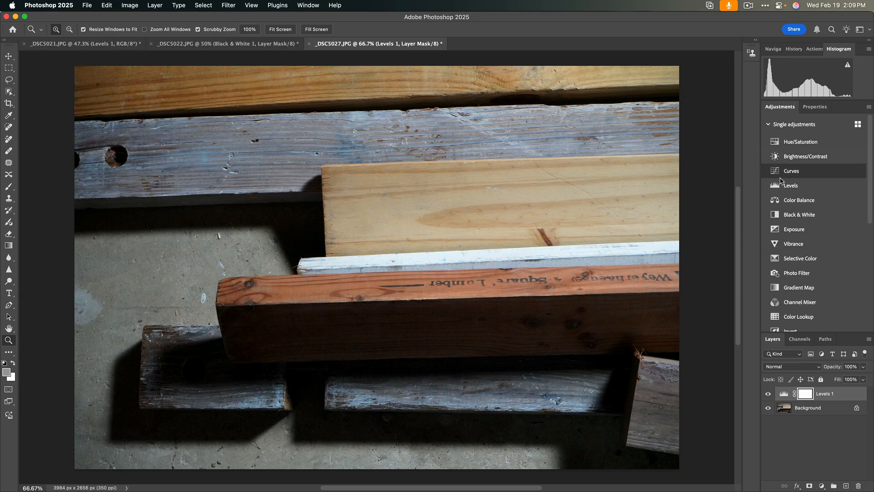
{"action": "left_click", "coordinate": [800, 215]}
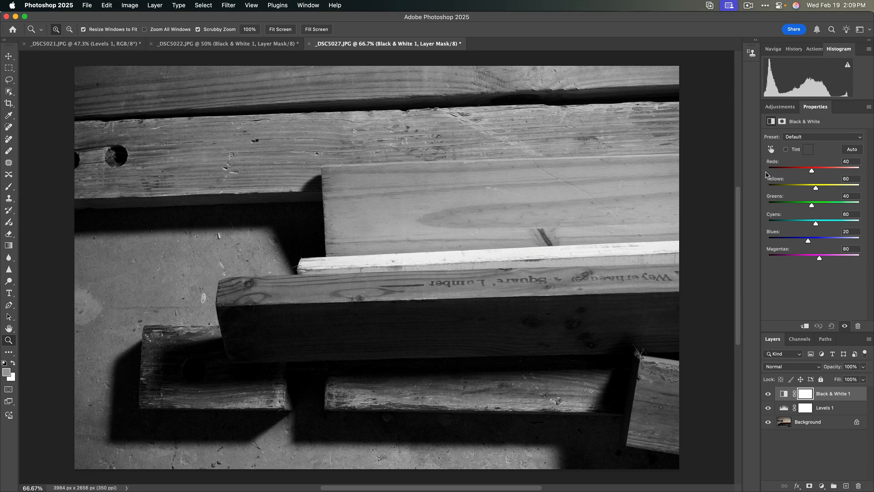
Set the Black & White Reds to -6, Yellows to -51, Greens to 64 and Magentas to 89, comparing with the colour version
{"action": "mouse_move", "coordinate": [813, 172]}
{"action": "left_mouse_down"}
{"action": "mouse_move", "coordinate": [822, 172]}
{"action": "mouse_move", "coordinate": [769, 177]}
{"action": "mouse_move", "coordinate": [816, 178]}
{"action": "left_mouse_up"}
{"action": "left_click", "coordinate": [768, 394]}
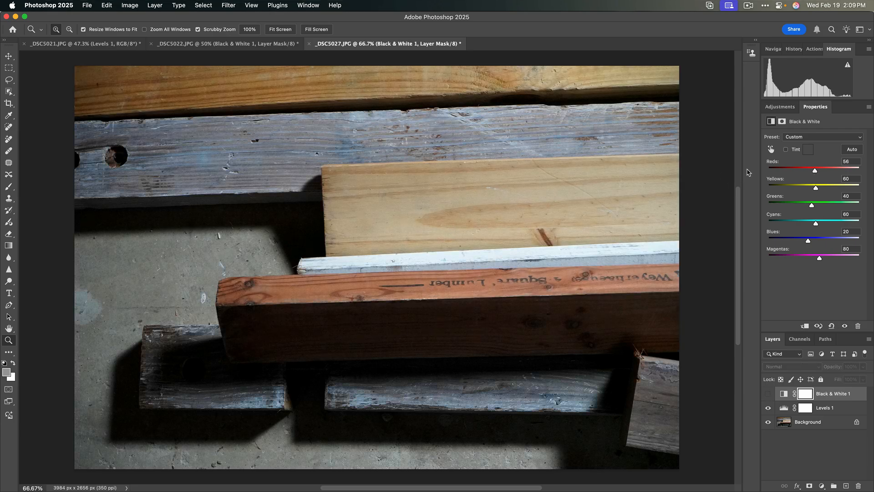
{"action": "left_click", "coordinate": [768, 394]}
{"action": "left_click_drag", "start_coordinate": [814, 171], "coordinate": [805, 174]}
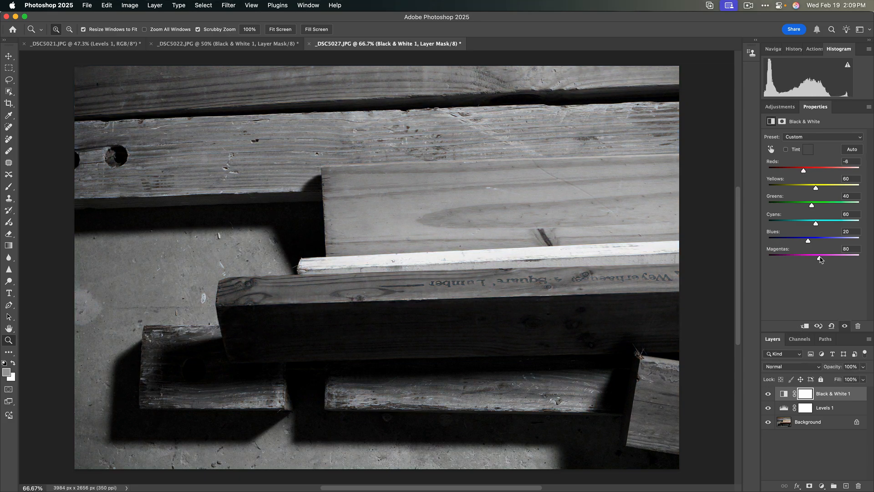
{"action": "mouse_move", "coordinate": [820, 258]}
{"action": "left_mouse_down"}
{"action": "mouse_move", "coordinate": [792, 258]}
{"action": "mouse_move", "coordinate": [854, 258]}
{"action": "mouse_move", "coordinate": [821, 259]}
{"action": "left_mouse_up"}
{"action": "left_click_drag", "start_coordinate": [811, 205], "coordinate": [798, 191]}
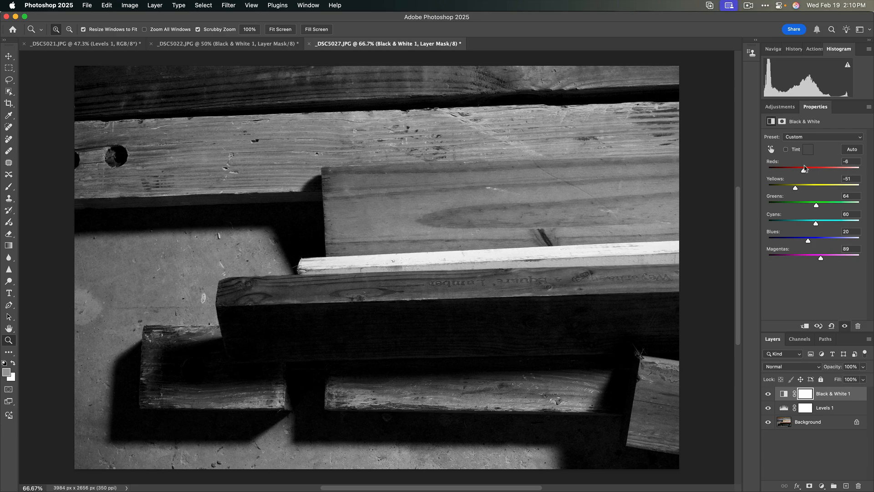
Set the Black & White Reds to 9, Greens to 54, Cyans to -83, Blues to 56 and Magentas to 76, trying 295 for Blues
{"action": "left_click_drag", "start_coordinate": [805, 167], "coordinate": [807, 168]}
{"action": "left_click_drag", "start_coordinate": [816, 206], "coordinate": [859, 243]}
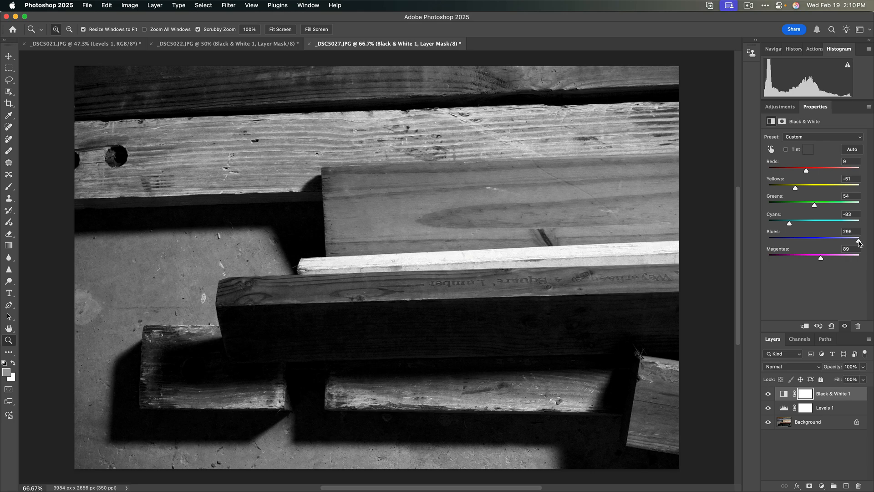
{"action": "mouse_move", "coordinate": [859, 243]}
{"action": "left_mouse_down"}
{"action": "mouse_move", "coordinate": [804, 251]}
{"action": "mouse_move", "coordinate": [855, 260]}
{"action": "mouse_move", "coordinate": [802, 262]}
{"action": "mouse_move", "coordinate": [815, 262]}
{"action": "mouse_move", "coordinate": [823, 243]}
{"action": "mouse_move", "coordinate": [813, 237]}
{"action": "mouse_move", "coordinate": [840, 242]}
{"action": "mouse_move", "coordinate": [806, 241]}
{"action": "mouse_move", "coordinate": [860, 237]}
{"action": "left_mouse_up"}
{"action": "left_click_drag", "start_coordinate": [859, 240], "coordinate": [812, 243]}
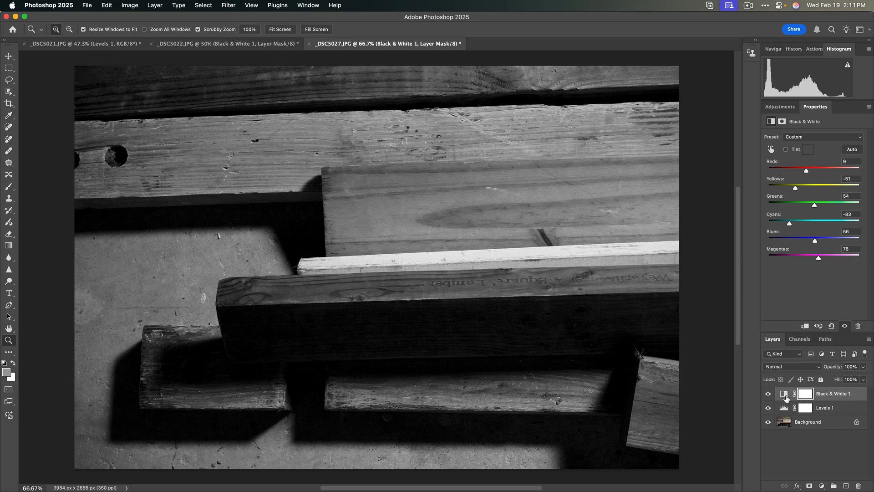
{"action": "left_click_drag", "start_coordinate": [786, 398], "coordinate": [844, 409]}
Switch to Finder, open the abstract project folder on the Desktop and place _DSC5019.JPG into the _DSC5027.JPG document
{"action": "mouse_move", "coordinate": [223, 489]}
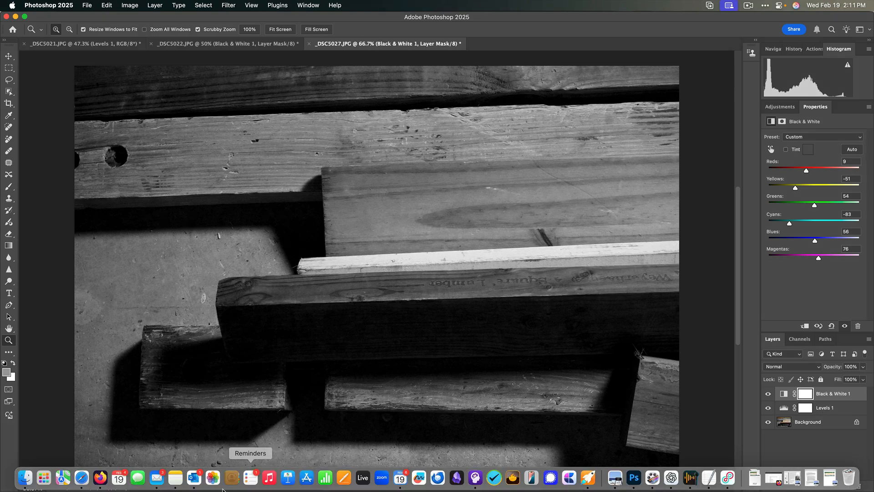
{"action": "left_click", "coordinate": [26, 484]}
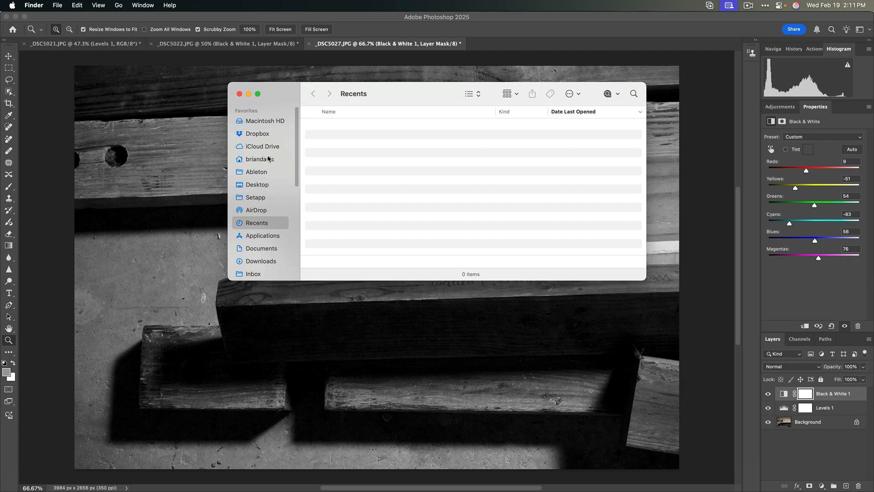
{"action": "left_click", "coordinate": [266, 185]}
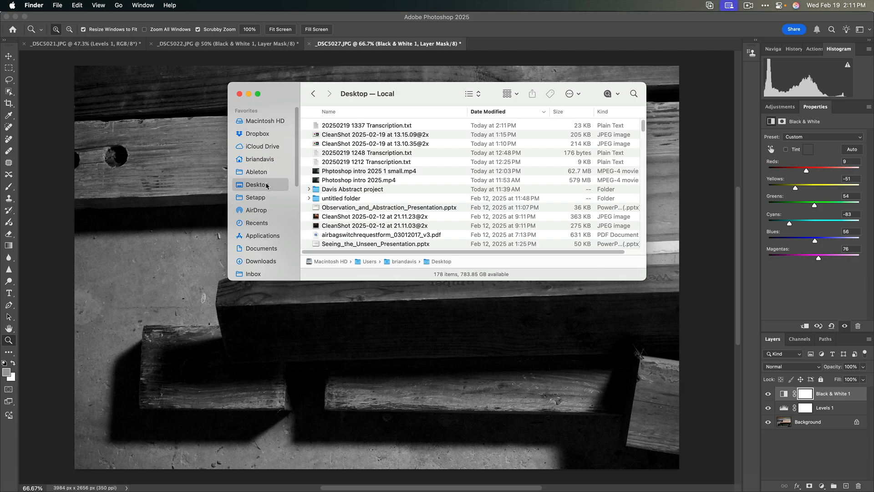
{"action": "double_click", "coordinate": [380, 188]}
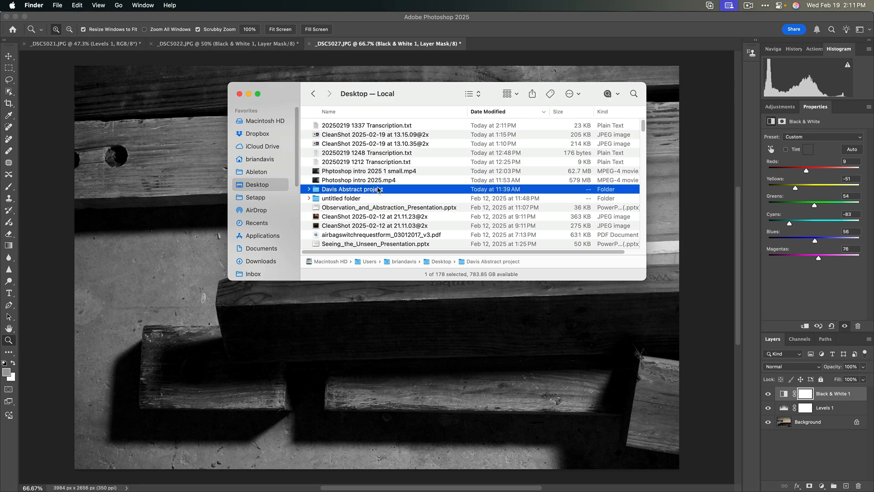
{"action": "left_click_drag", "start_coordinate": [290, 91], "coordinate": [399, 111]}
{"action": "left_click_drag", "start_coordinate": [471, 134], "coordinate": [244, 144]}
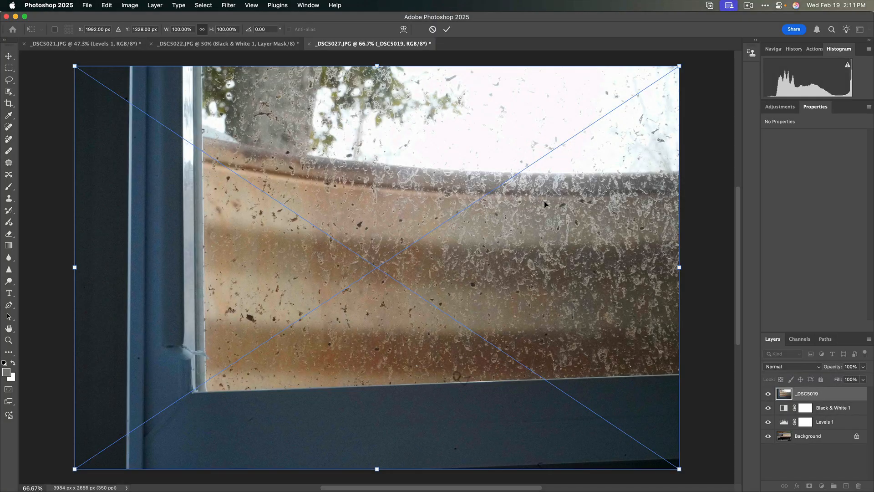
Scale the placed _DSC5019 photo to 68.68% toward its upper-right corner and commit the placement
{"action": "left_click_drag", "start_coordinate": [75, 469], "coordinate": [265, 342]}
{"action": "key", "text": "Return"}
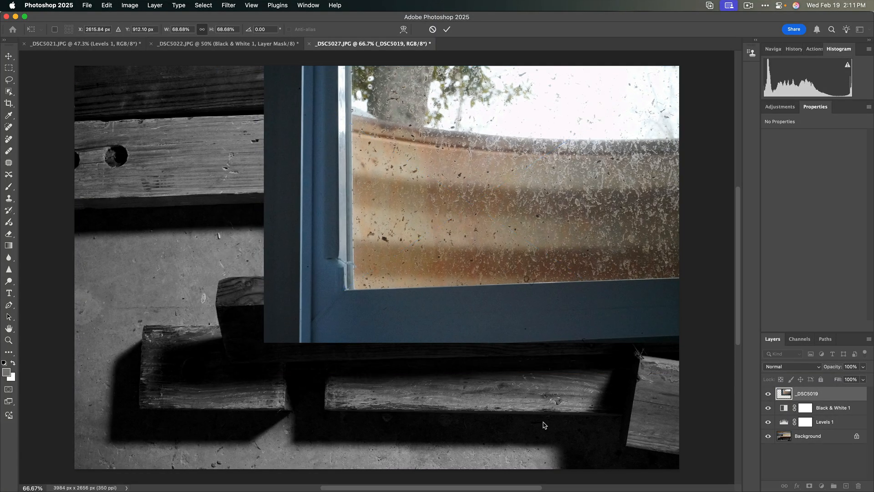
{"action": "key", "text": "z"}
Delete the placed _DSC5019 layer from the document
{"action": "left_click", "coordinate": [831, 411]}
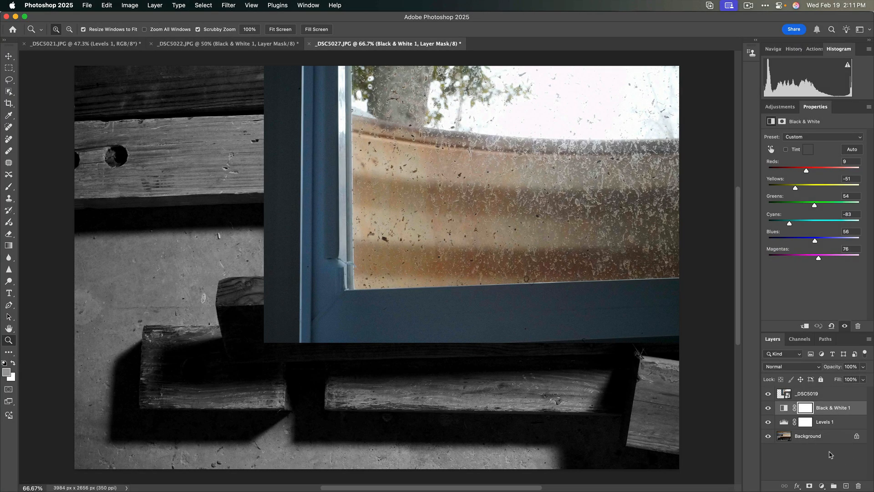
{"action": "left_click", "coordinate": [810, 394]}
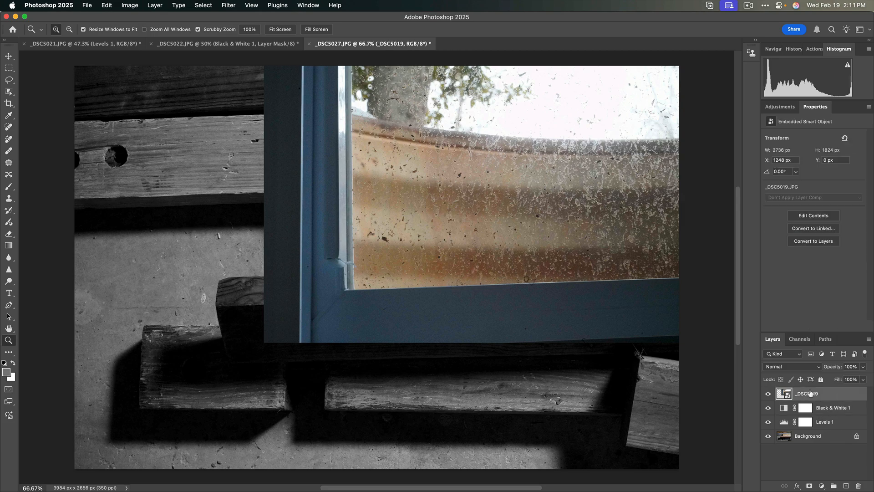
{"action": "left_click_drag", "start_coordinate": [804, 392], "coordinate": [857, 488]}
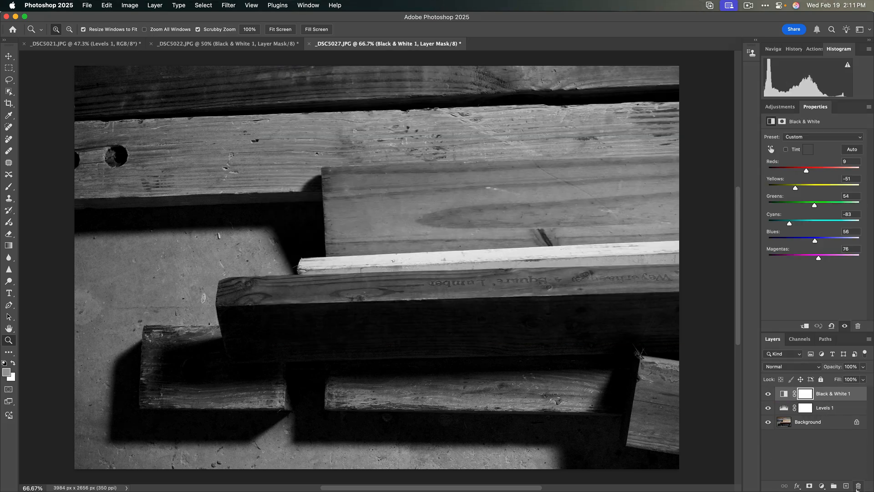
Move the Levels layer above the Black & White layer and set its white input level to 218
{"action": "left_click", "coordinate": [822, 410]}
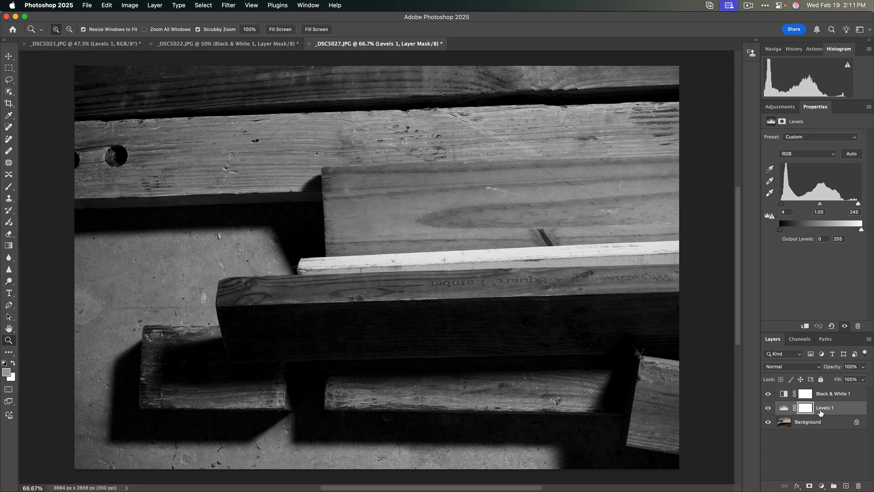
{"action": "left_click_drag", "start_coordinate": [821, 412], "coordinate": [833, 394]}
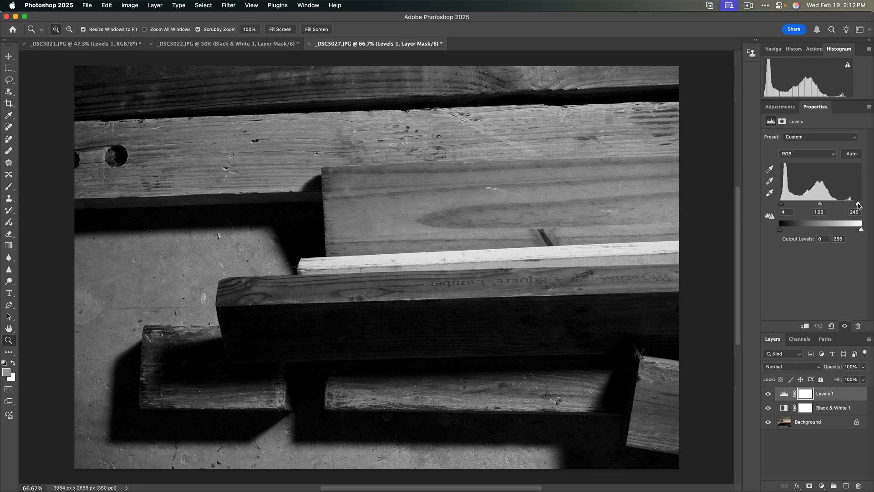
{"action": "left_click_drag", "start_coordinate": [859, 206], "coordinate": [850, 205]}
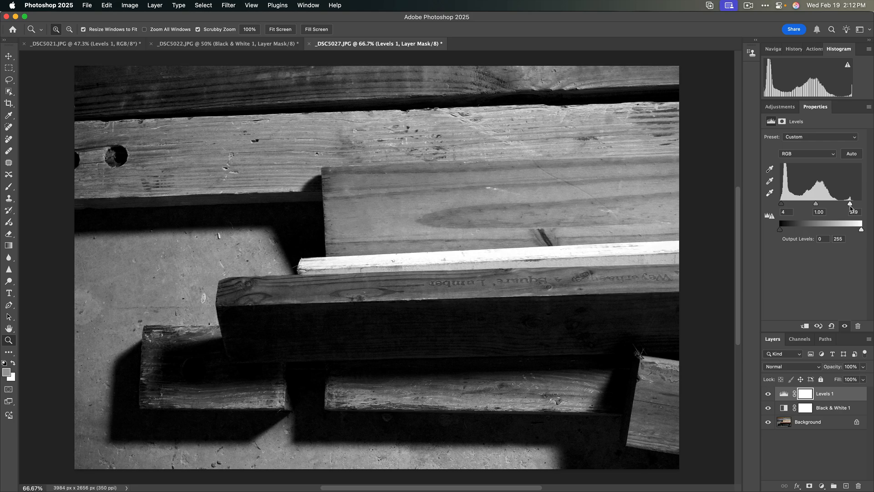
{"action": "left_click_drag", "start_coordinate": [850, 205], "coordinate": [850, 205]}
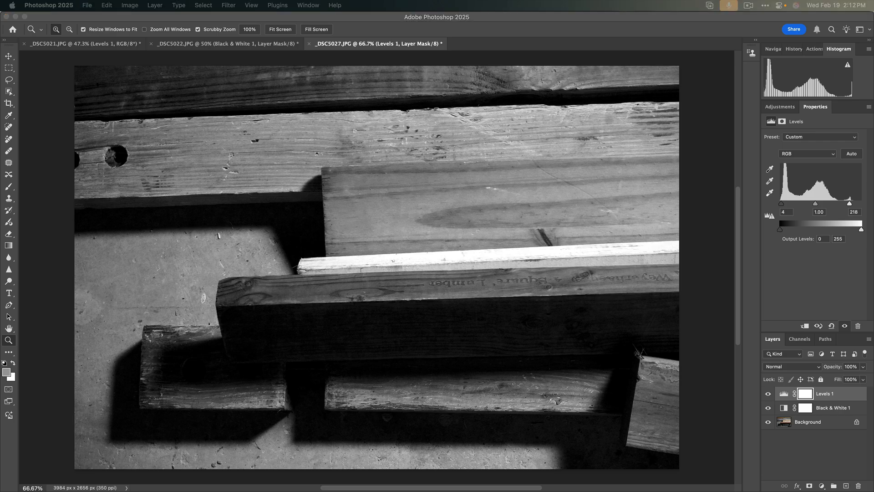
{"action": "left_click", "coordinate": [746, 5]}
{"action": "left_click", "coordinate": [748, 6]}
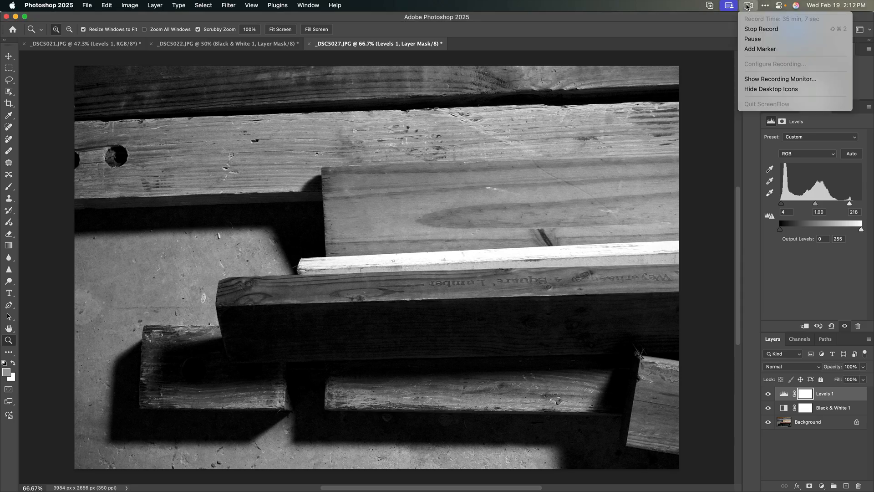